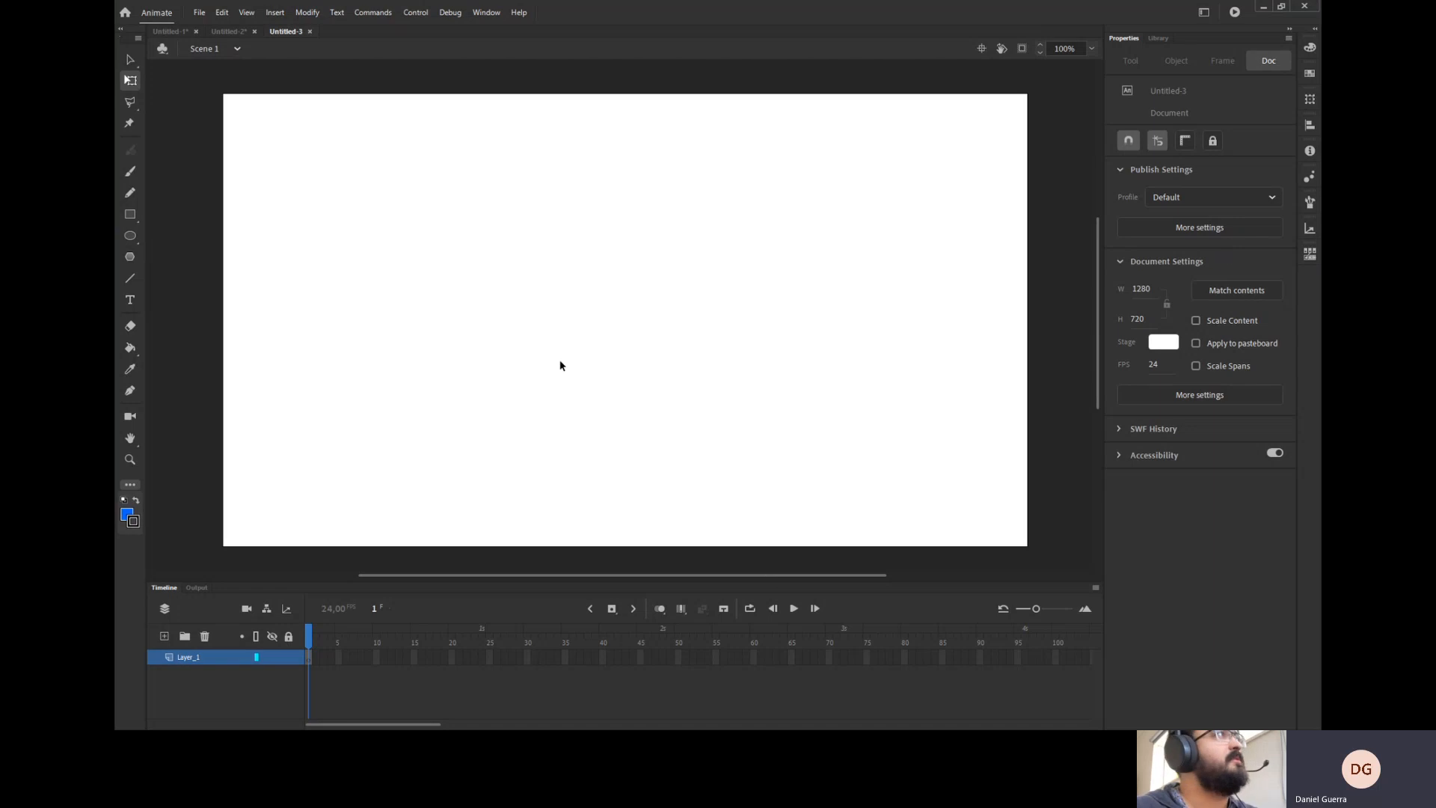
left_click(199, 15)
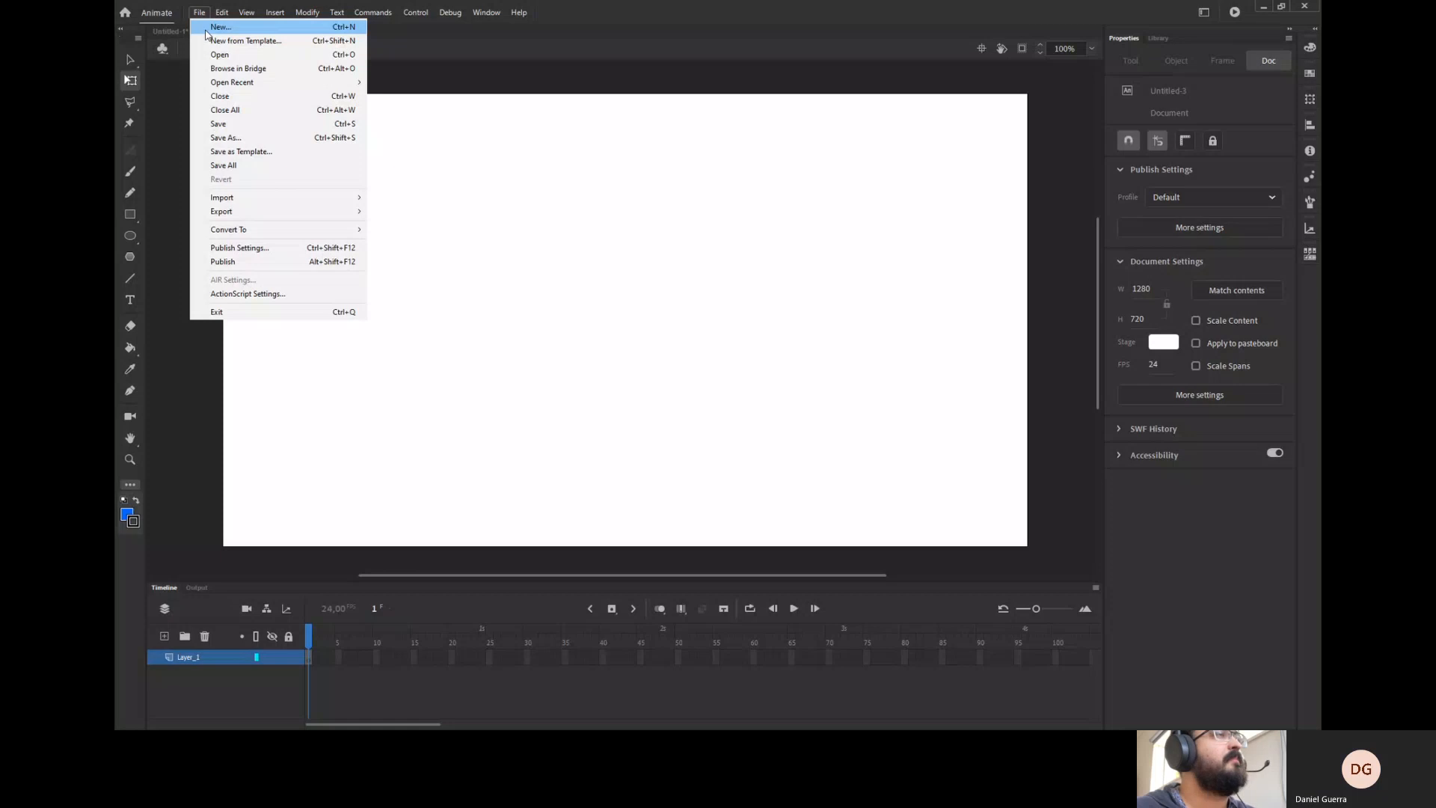
left_click(217, 27)
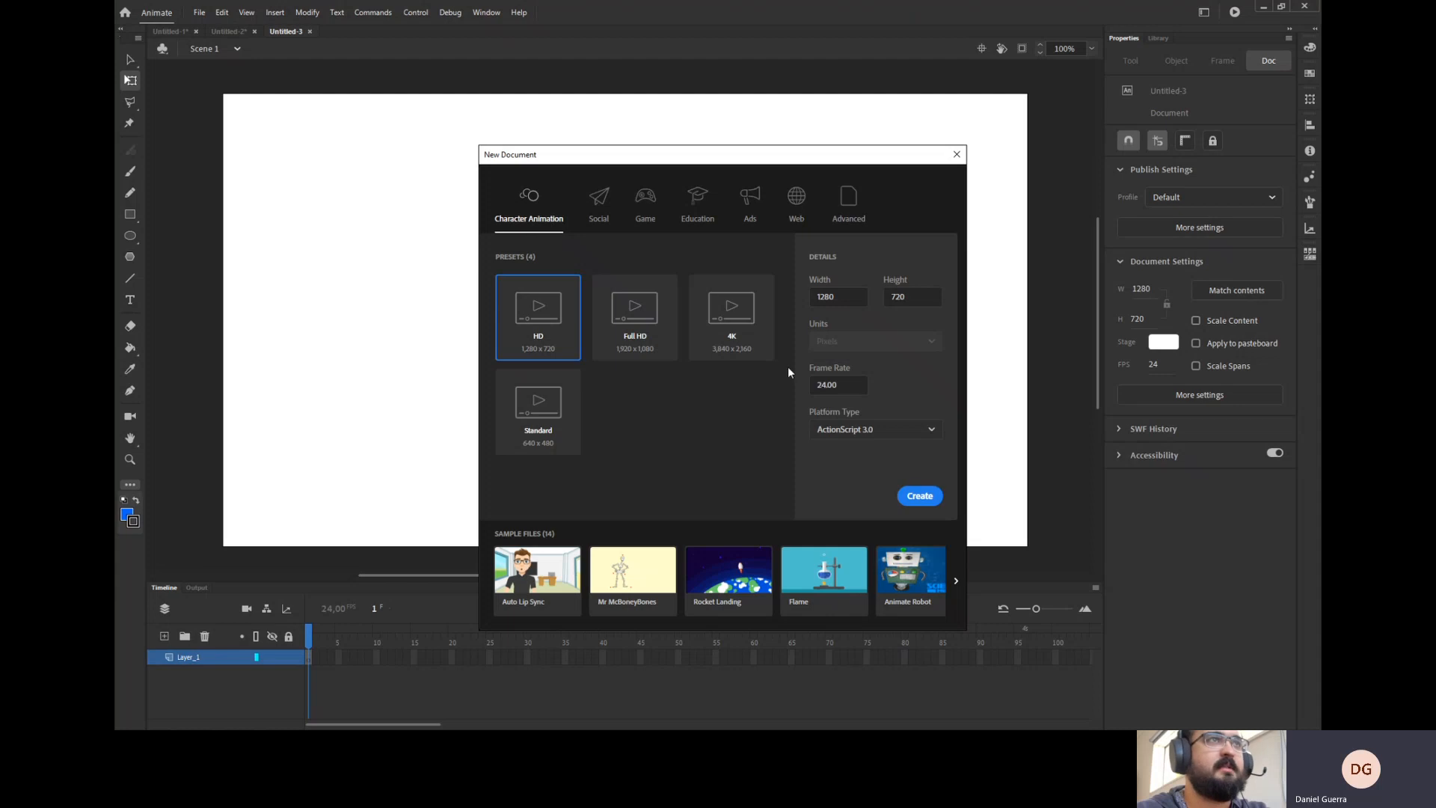
key("Escape")
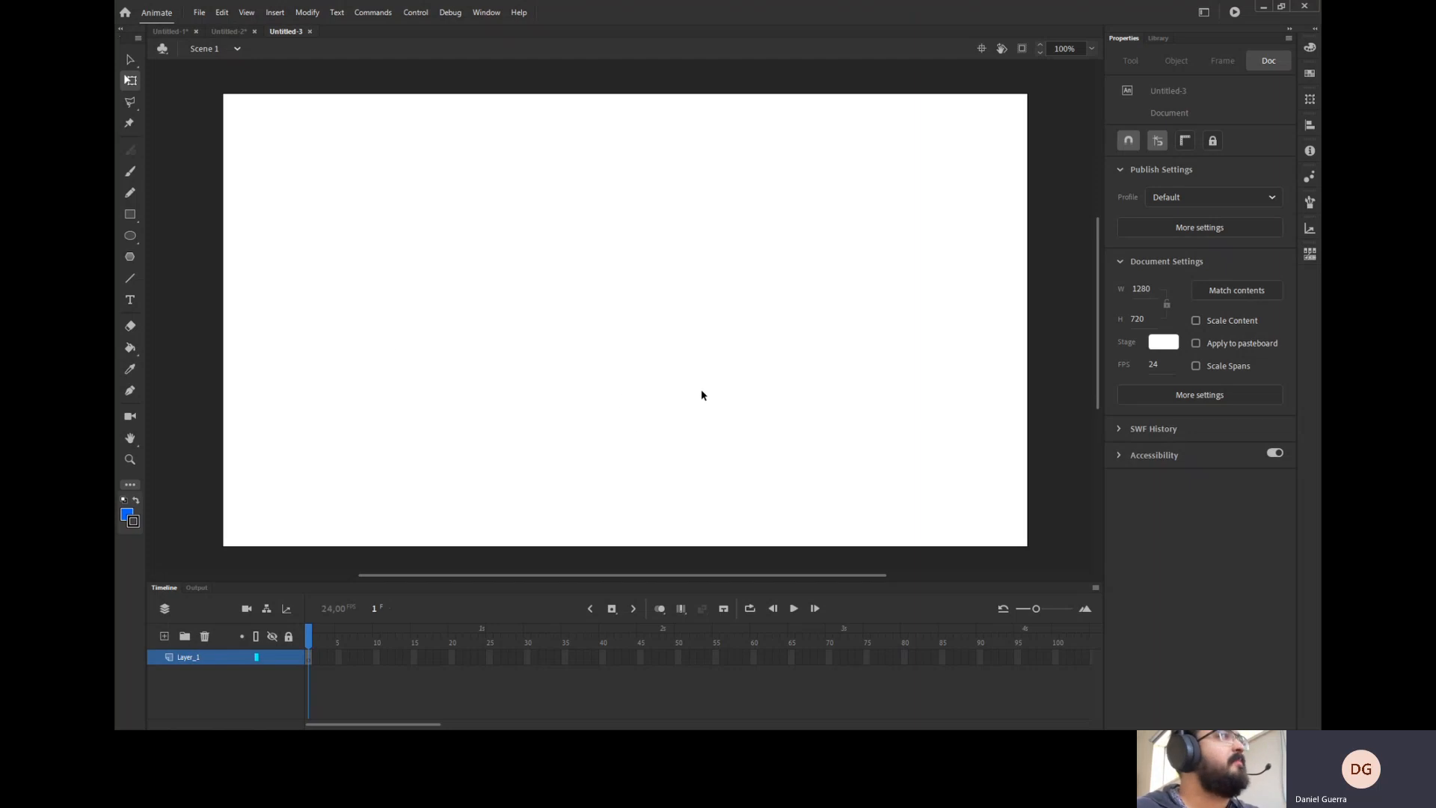
left_click(139, 60)
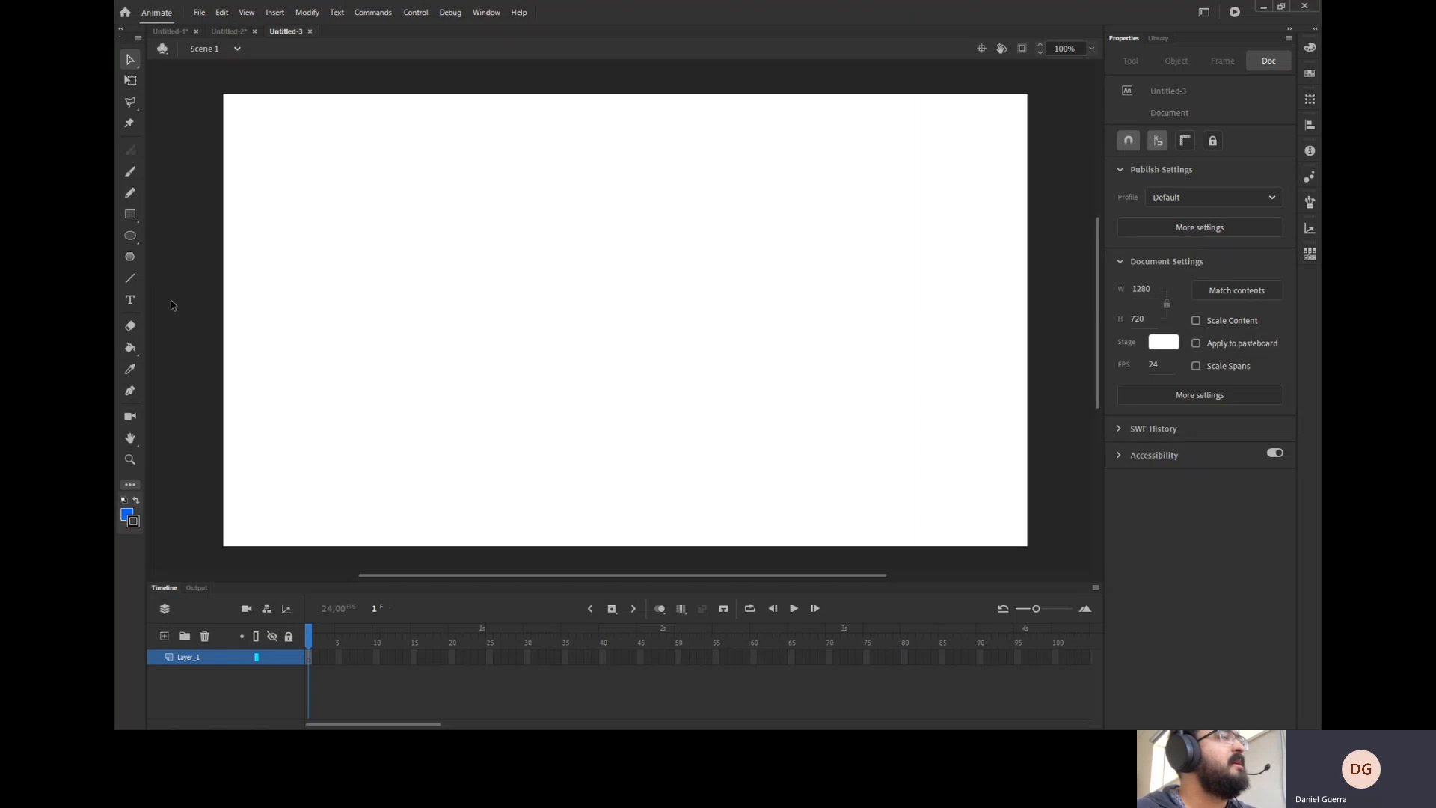
left_click(131, 485)
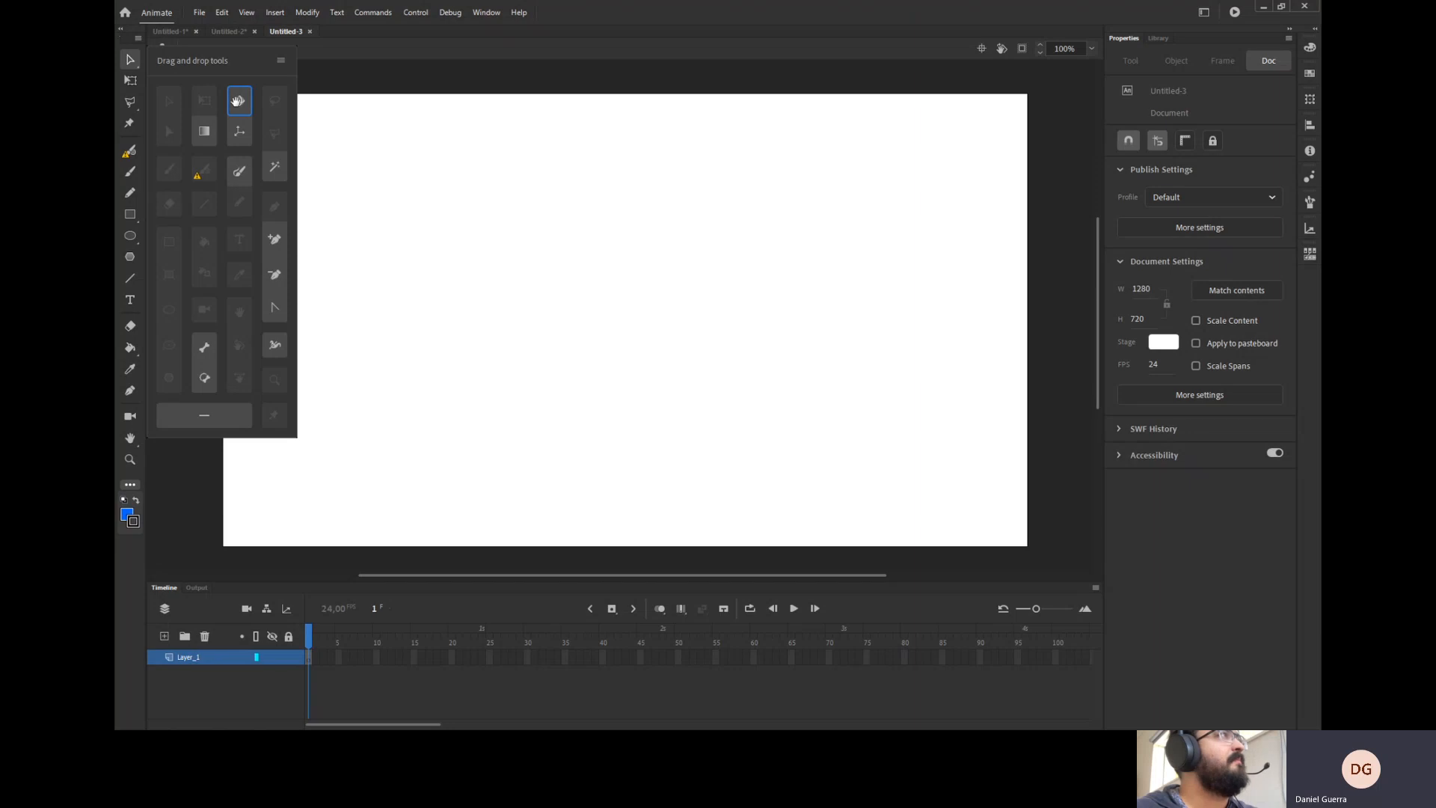
left_click(203, 351)
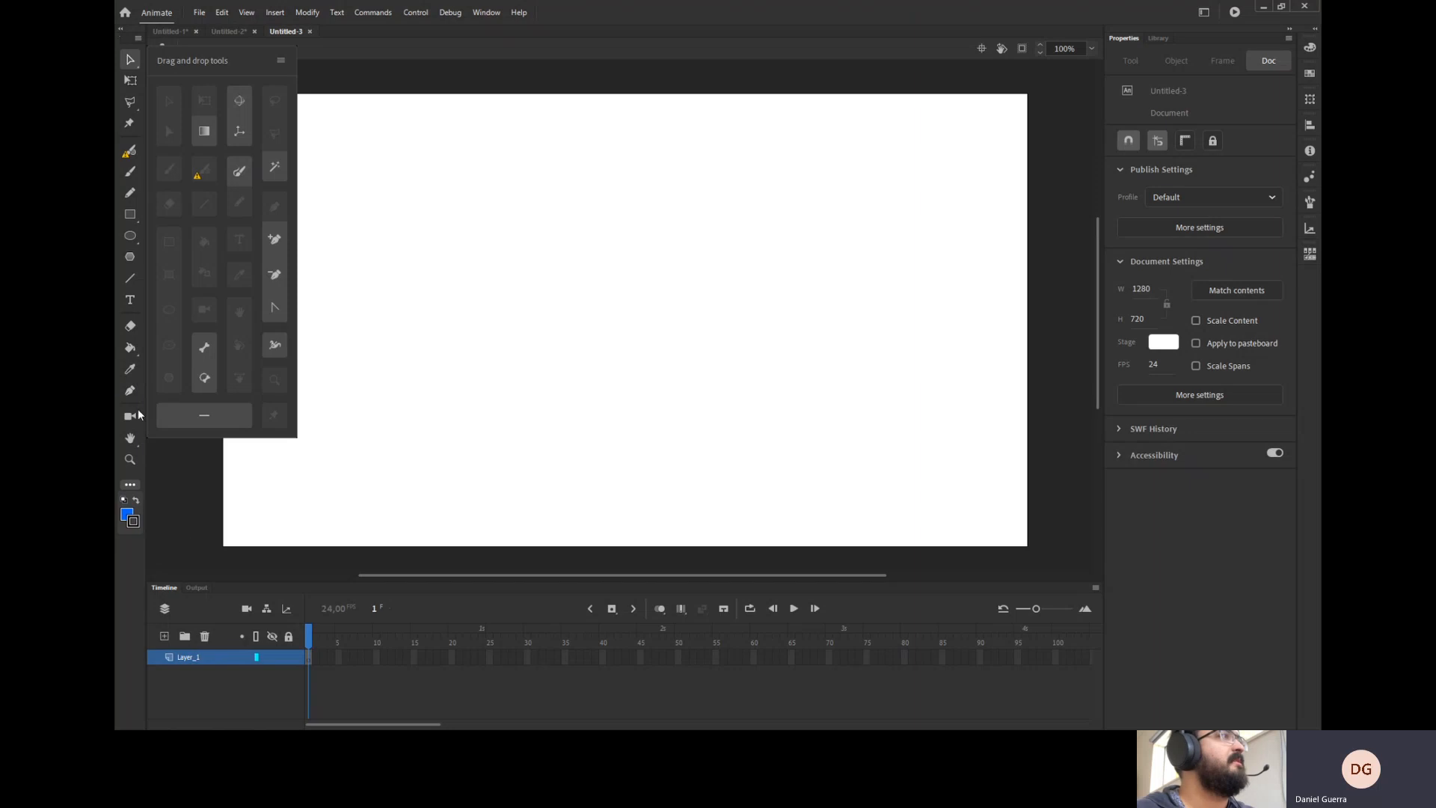
left_click(202, 522)
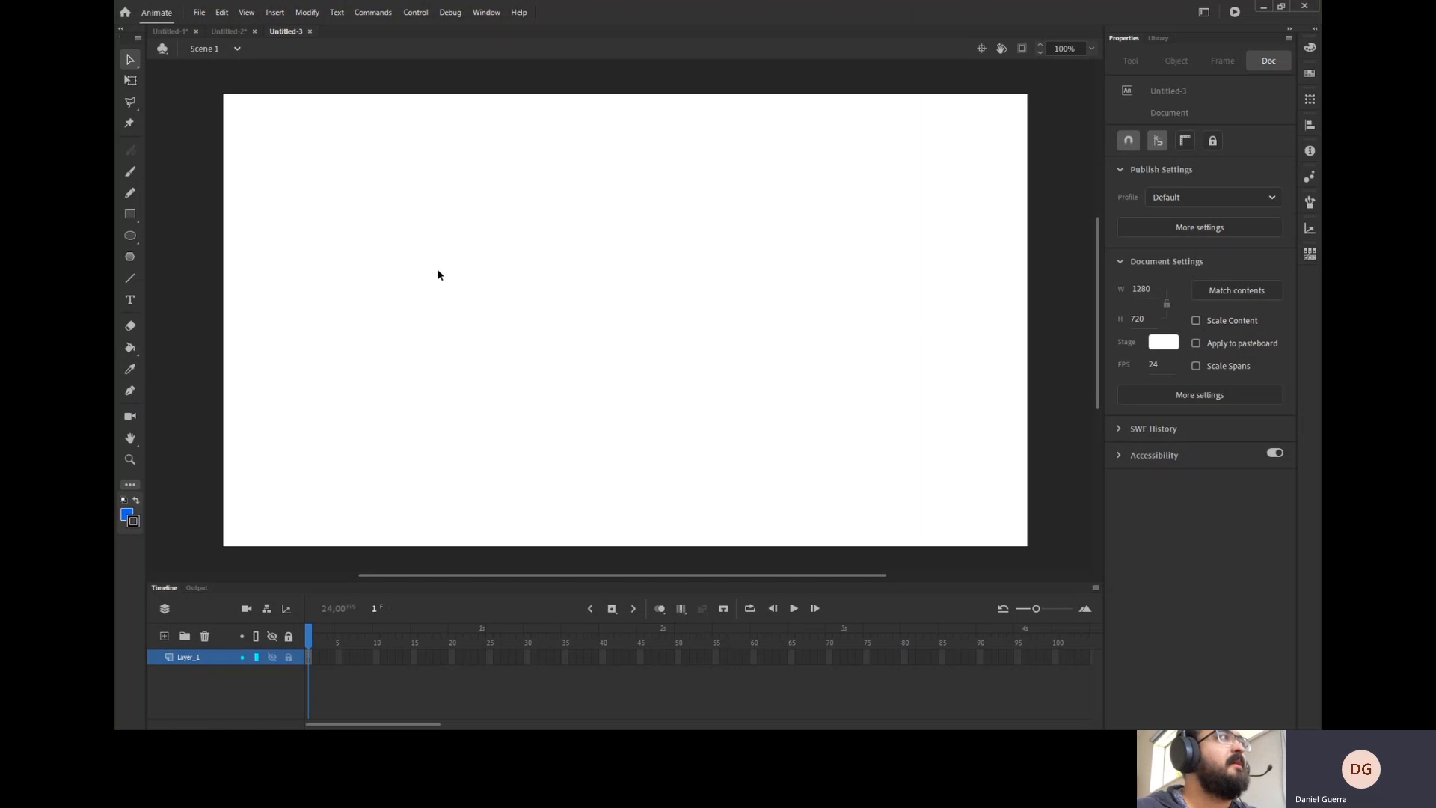
Draw a yellow circle with a black stroke, about 118.5 px wide, on the left side of the stage.
left_click(131, 237)
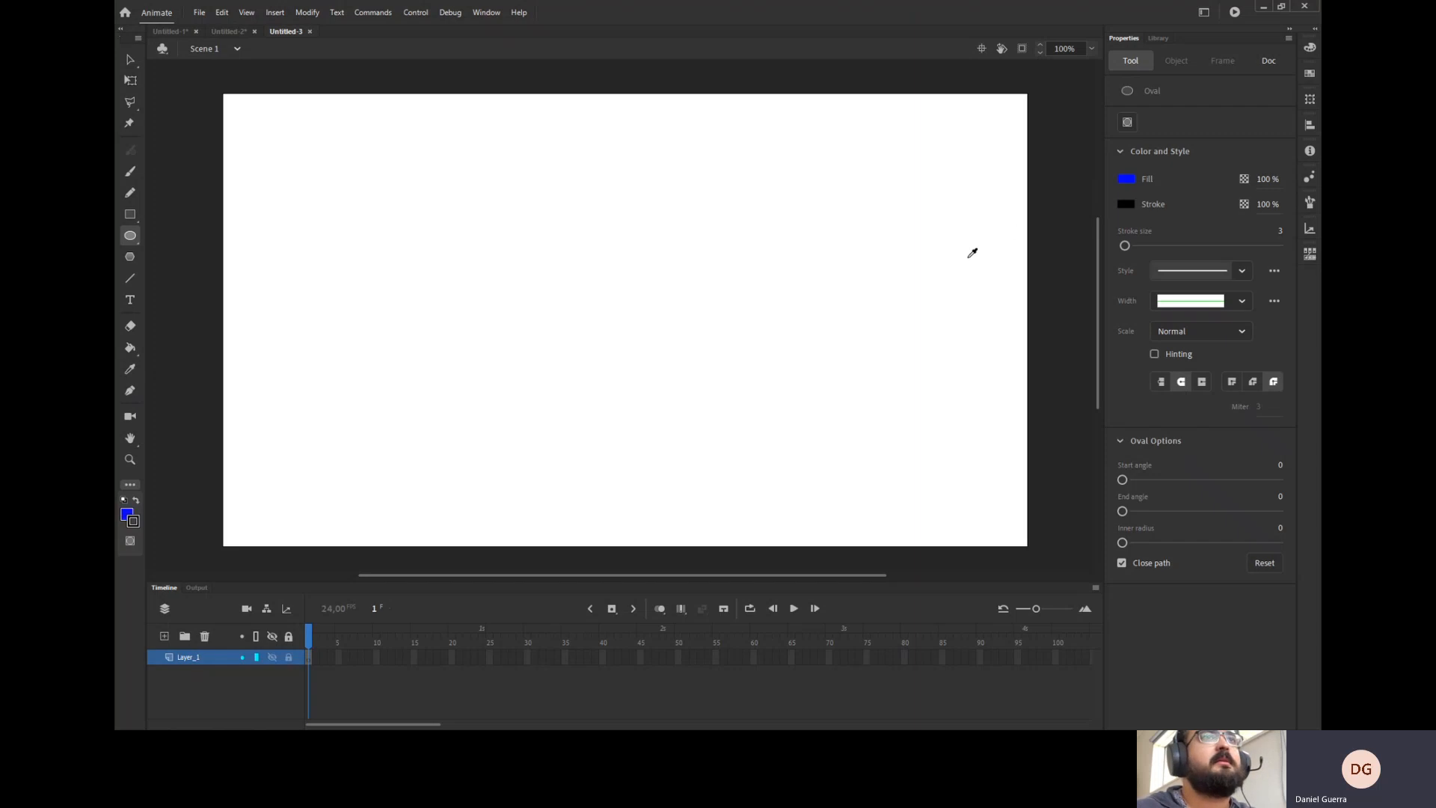
left_click(937, 285)
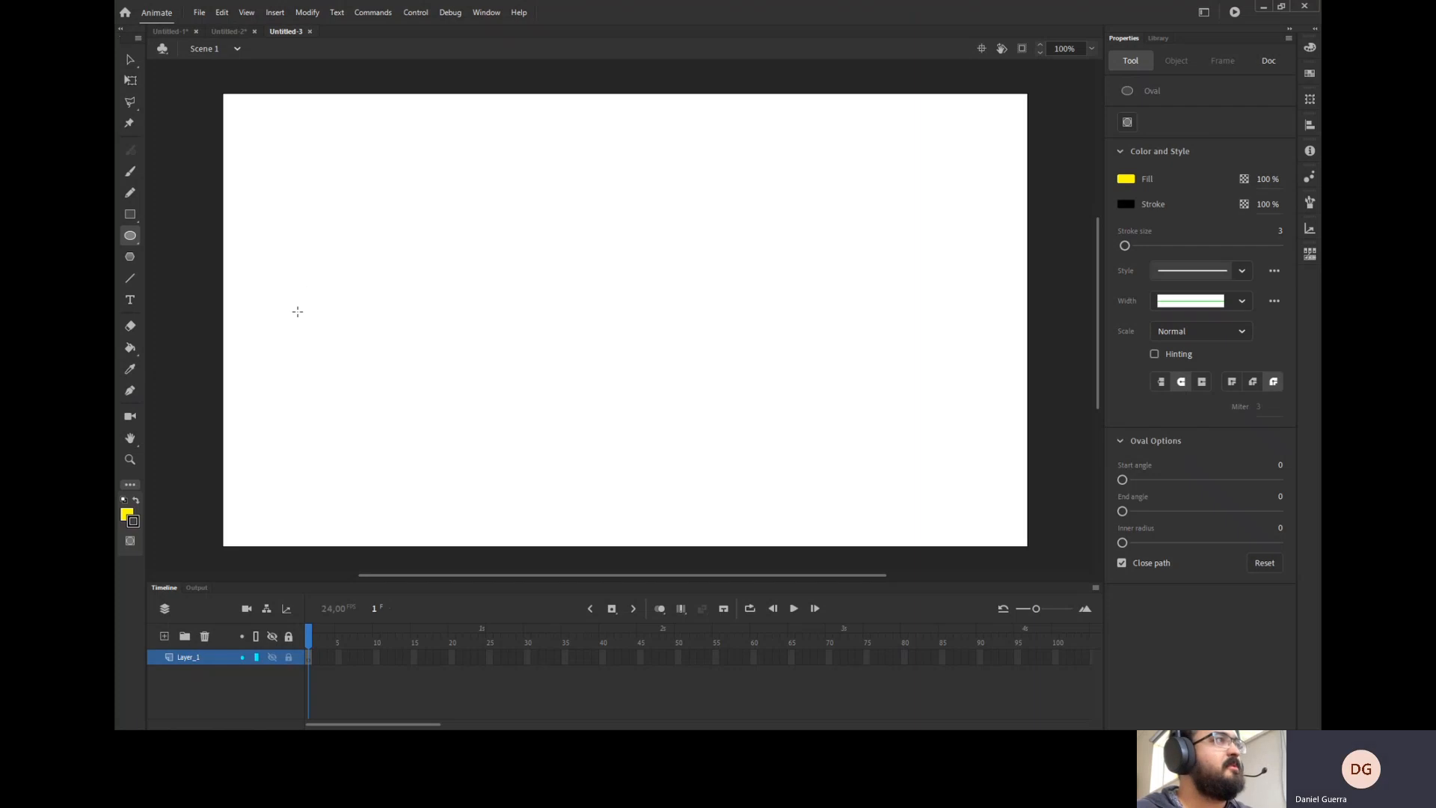
left_click_drag(296, 311, 371, 384)
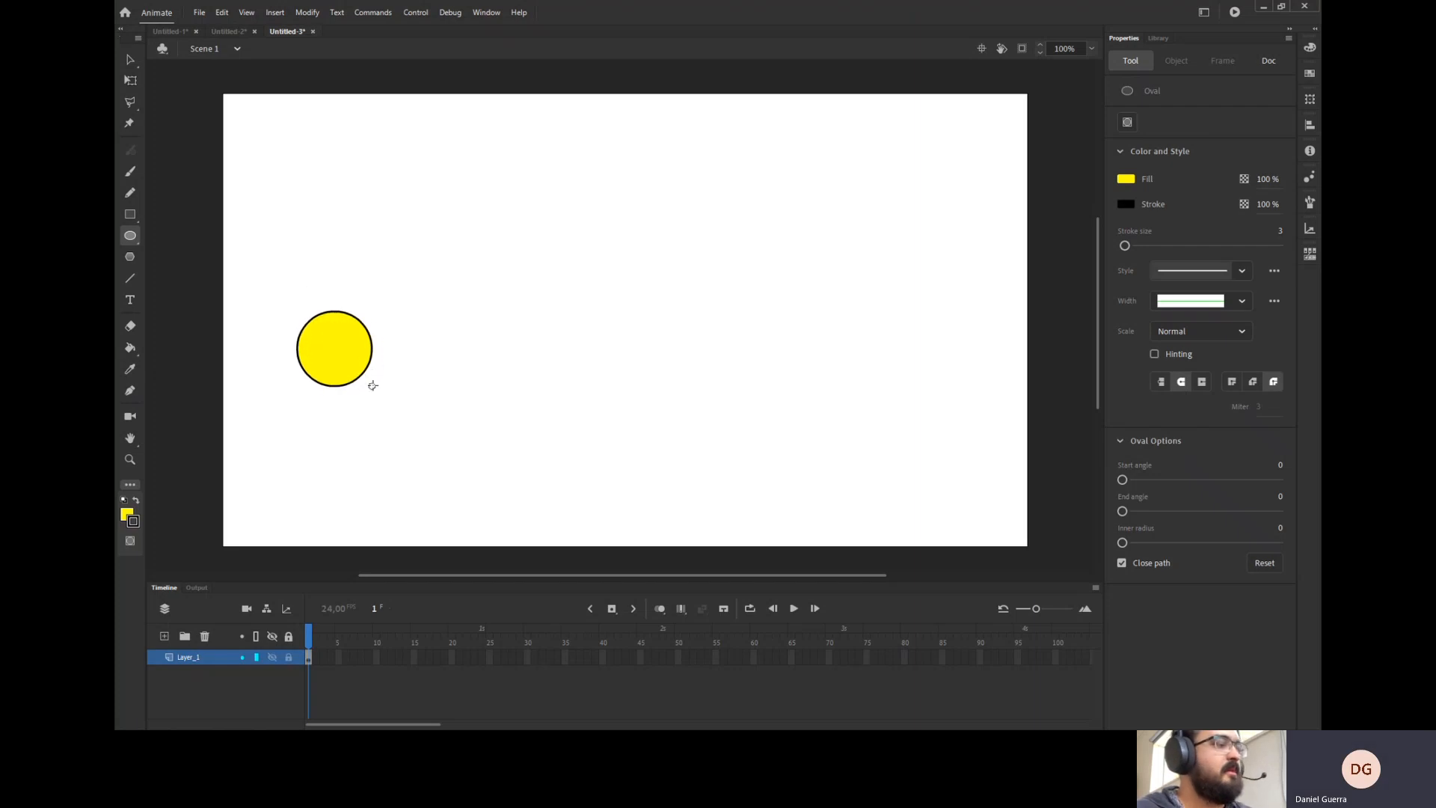
Try separating the circle's fill from its stroke outline by moving the fill, and undo the move.
key("v")
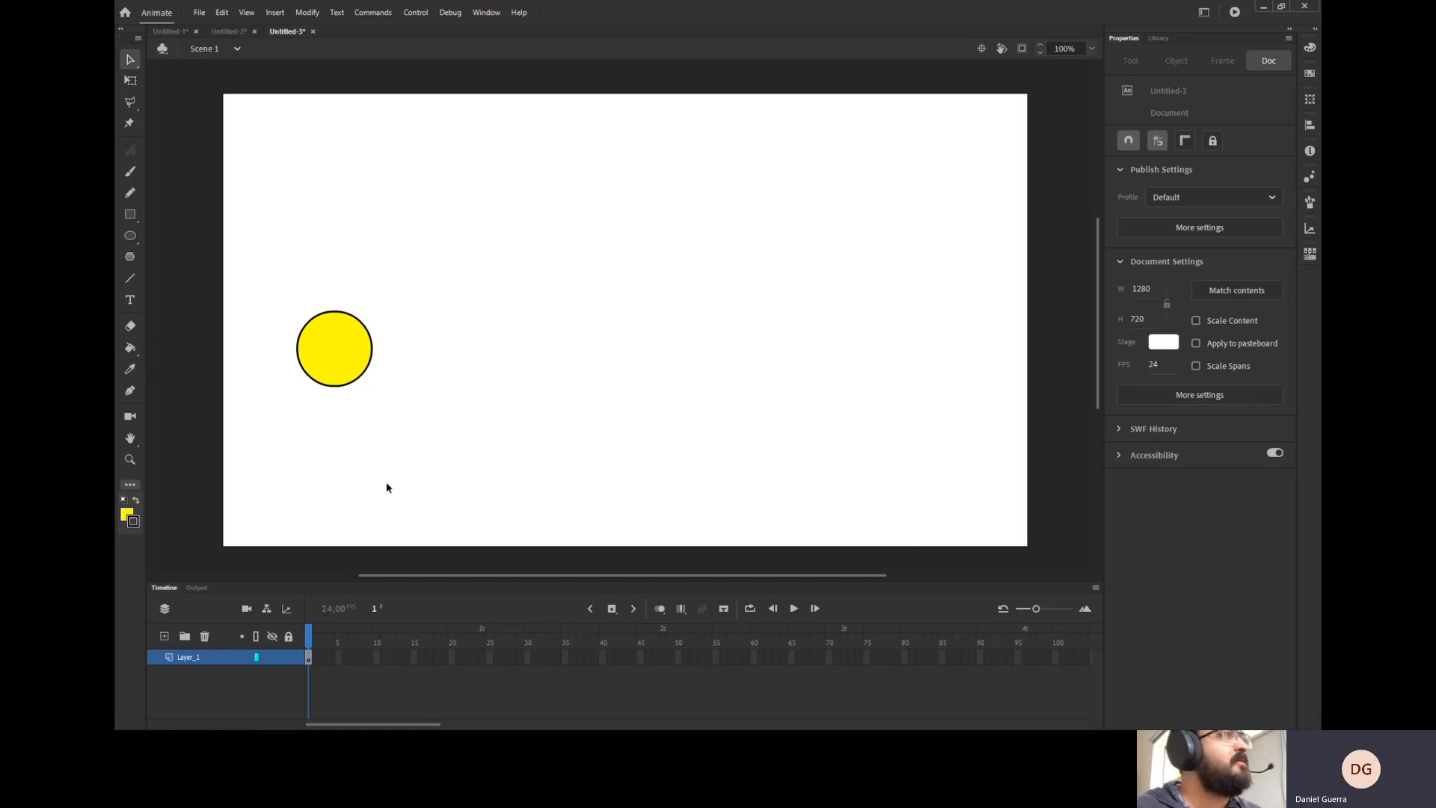
left_click(346, 345)
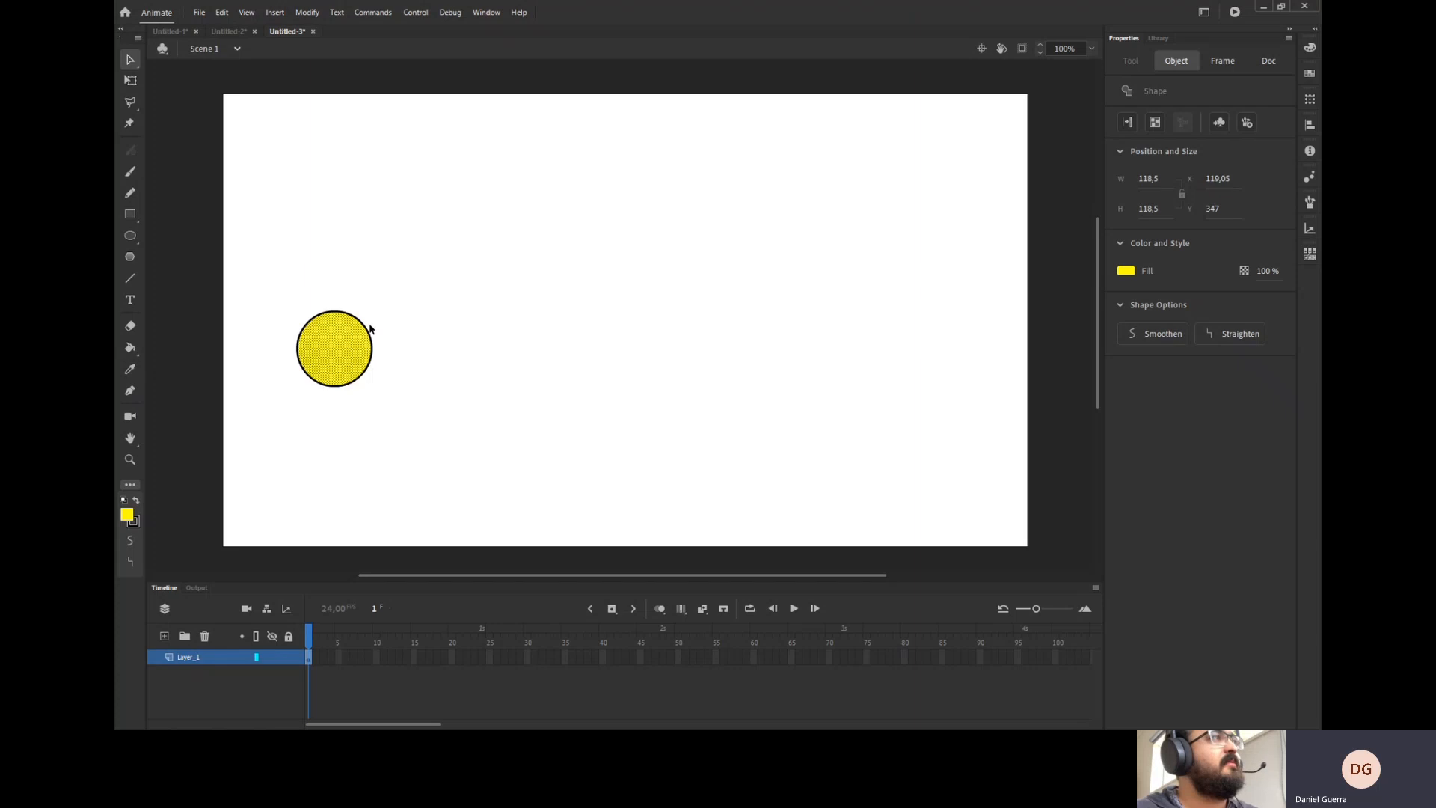
left_click(367, 329)
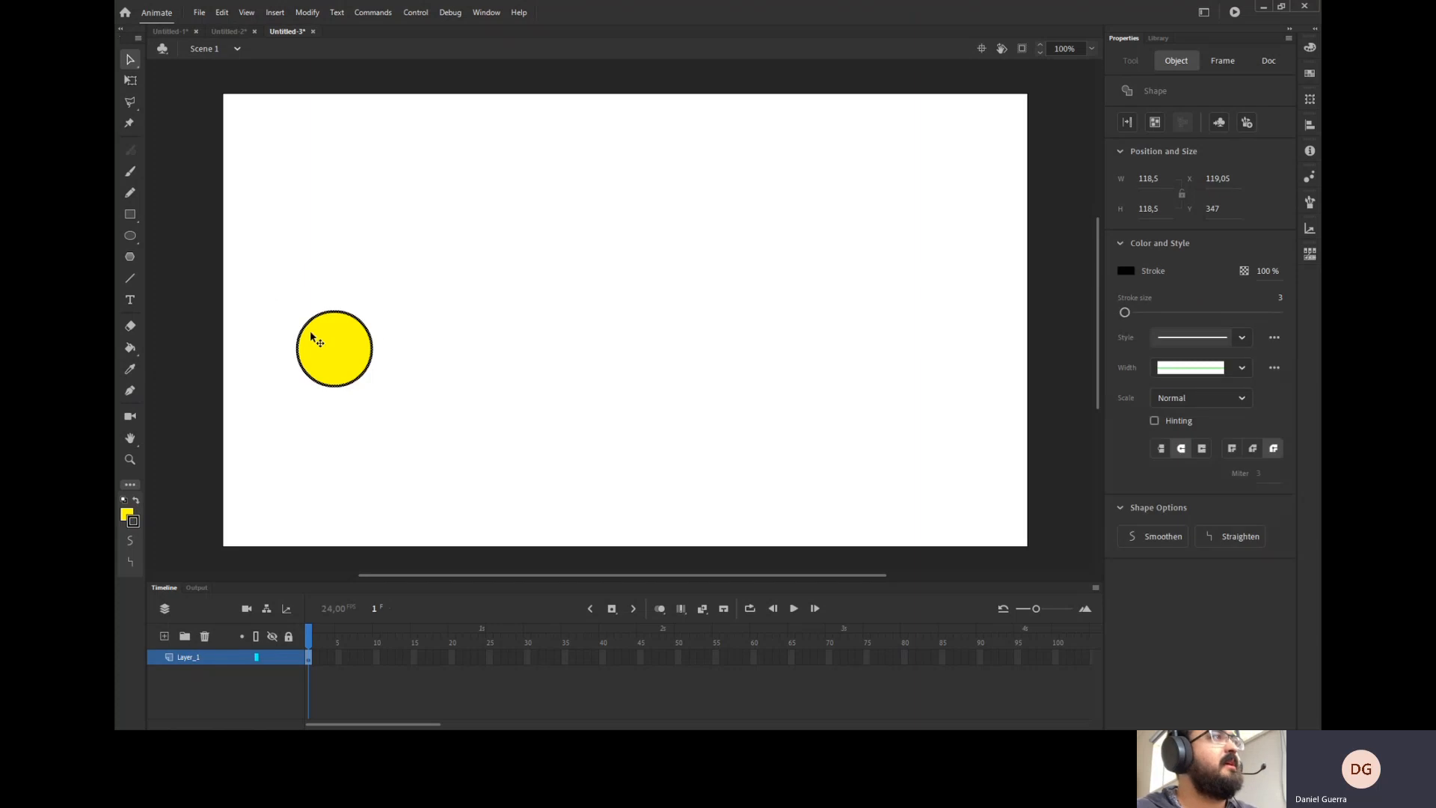
left_click(364, 300)
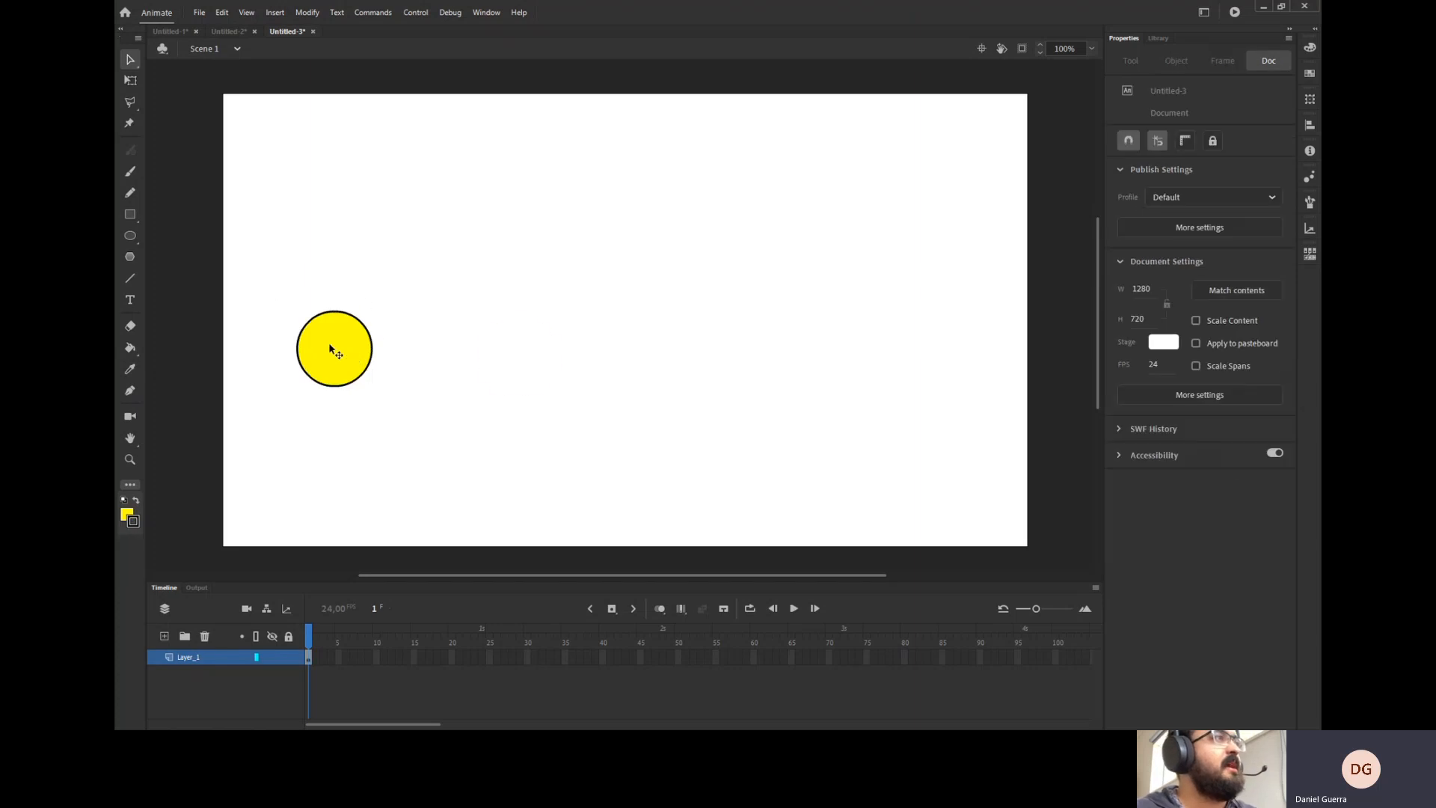
left_click_drag(333, 352, 518, 362)
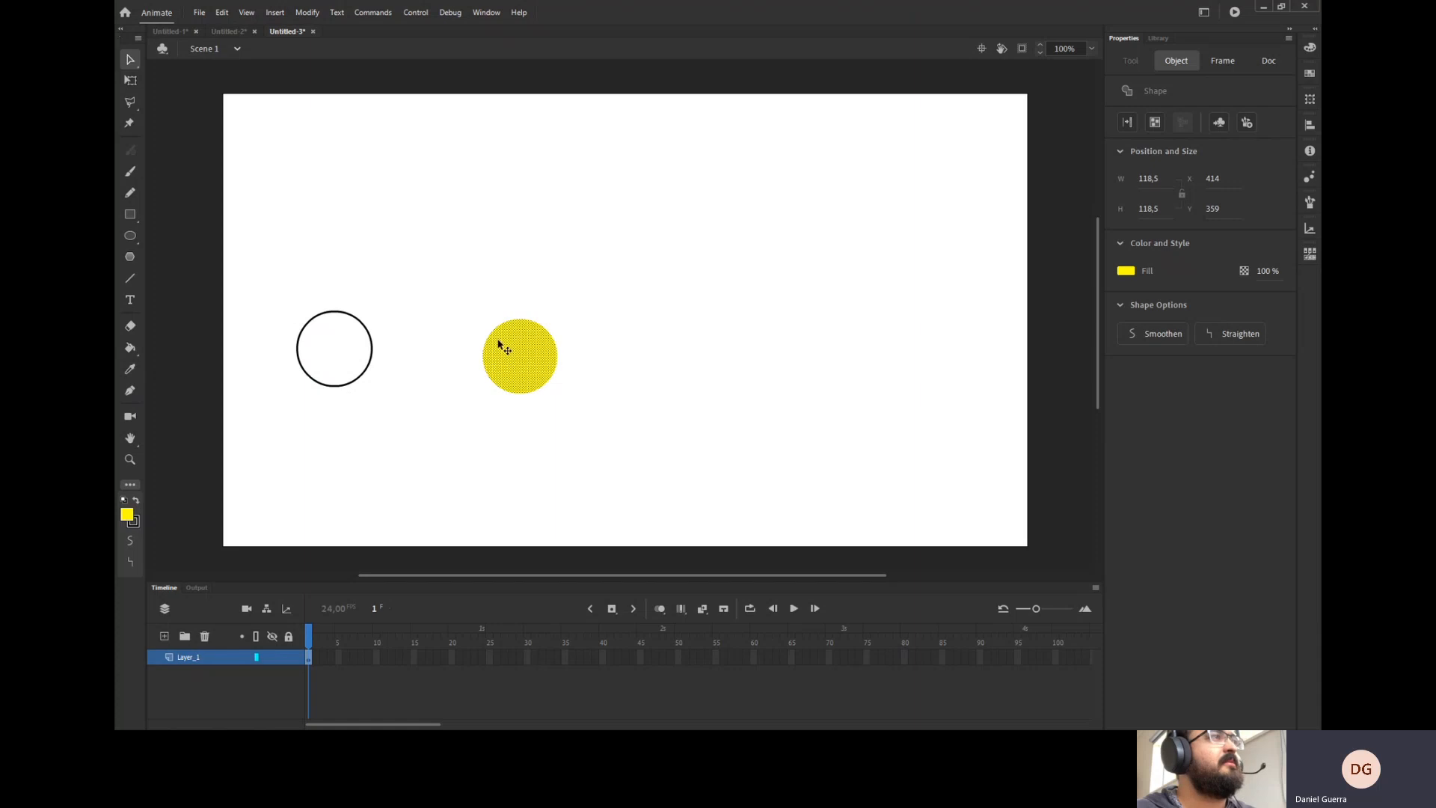
key("ctrl+z")
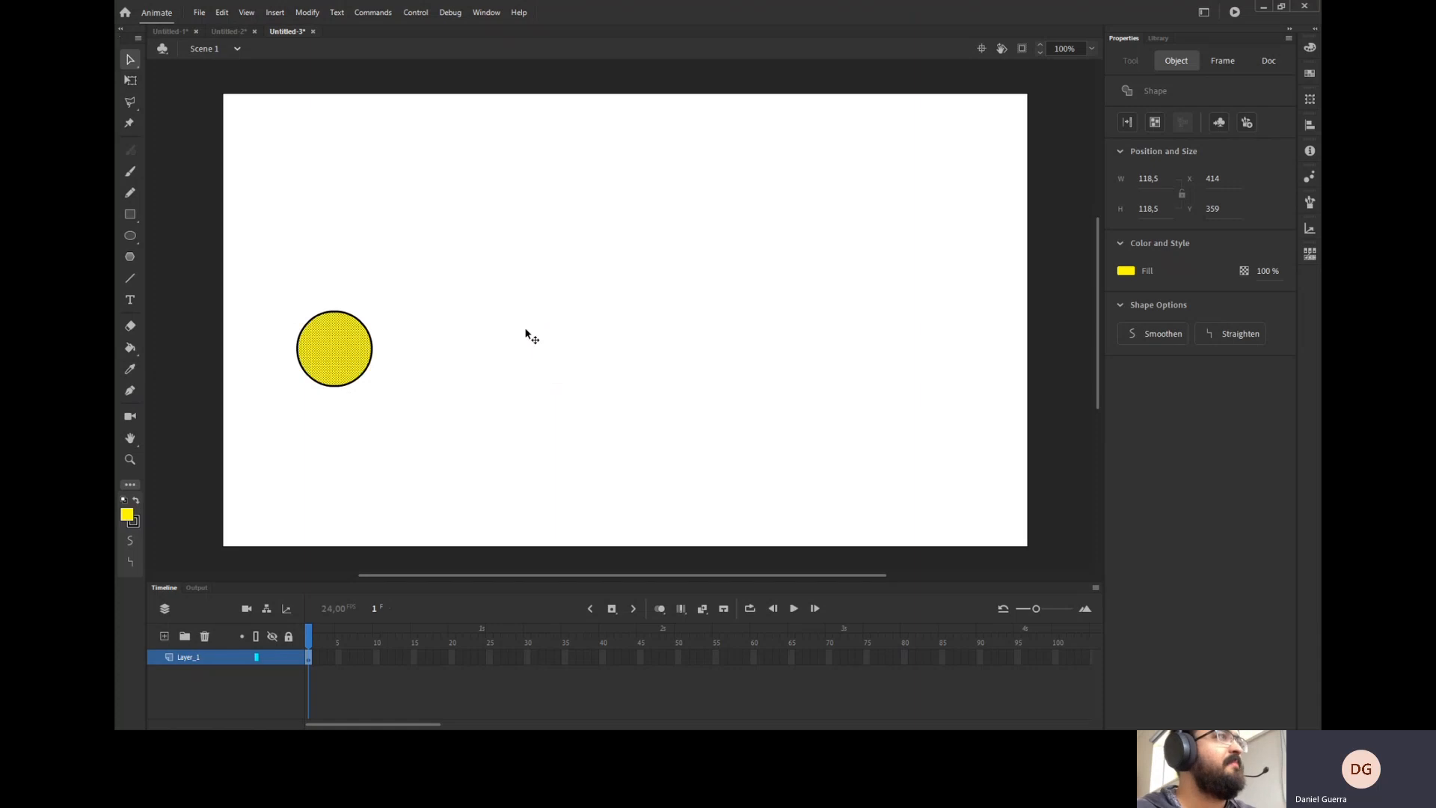
Move the circle's fill up and to the right off its outline again, then undo that move.
left_click(447, 295)
left_click(374, 349)
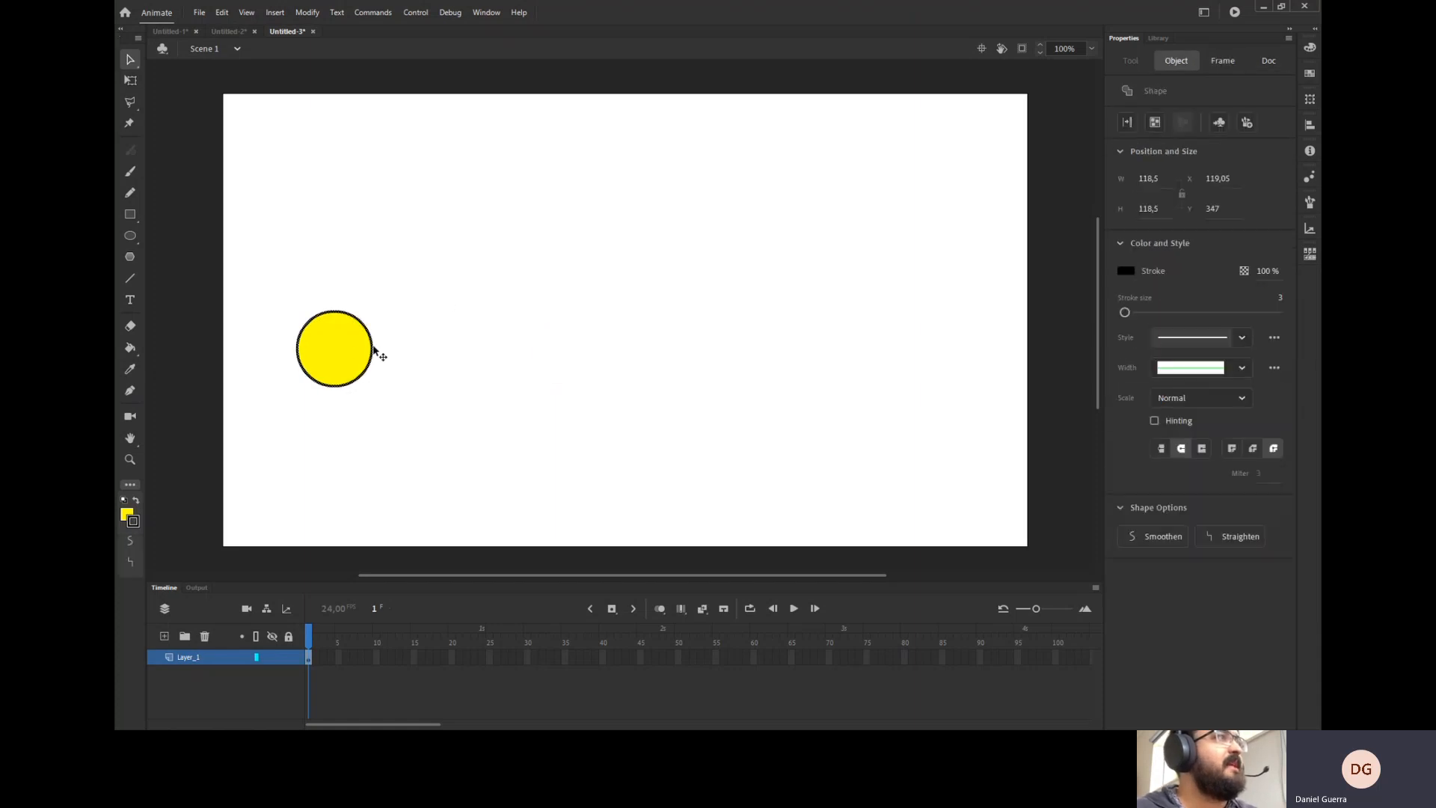
left_click(356, 351)
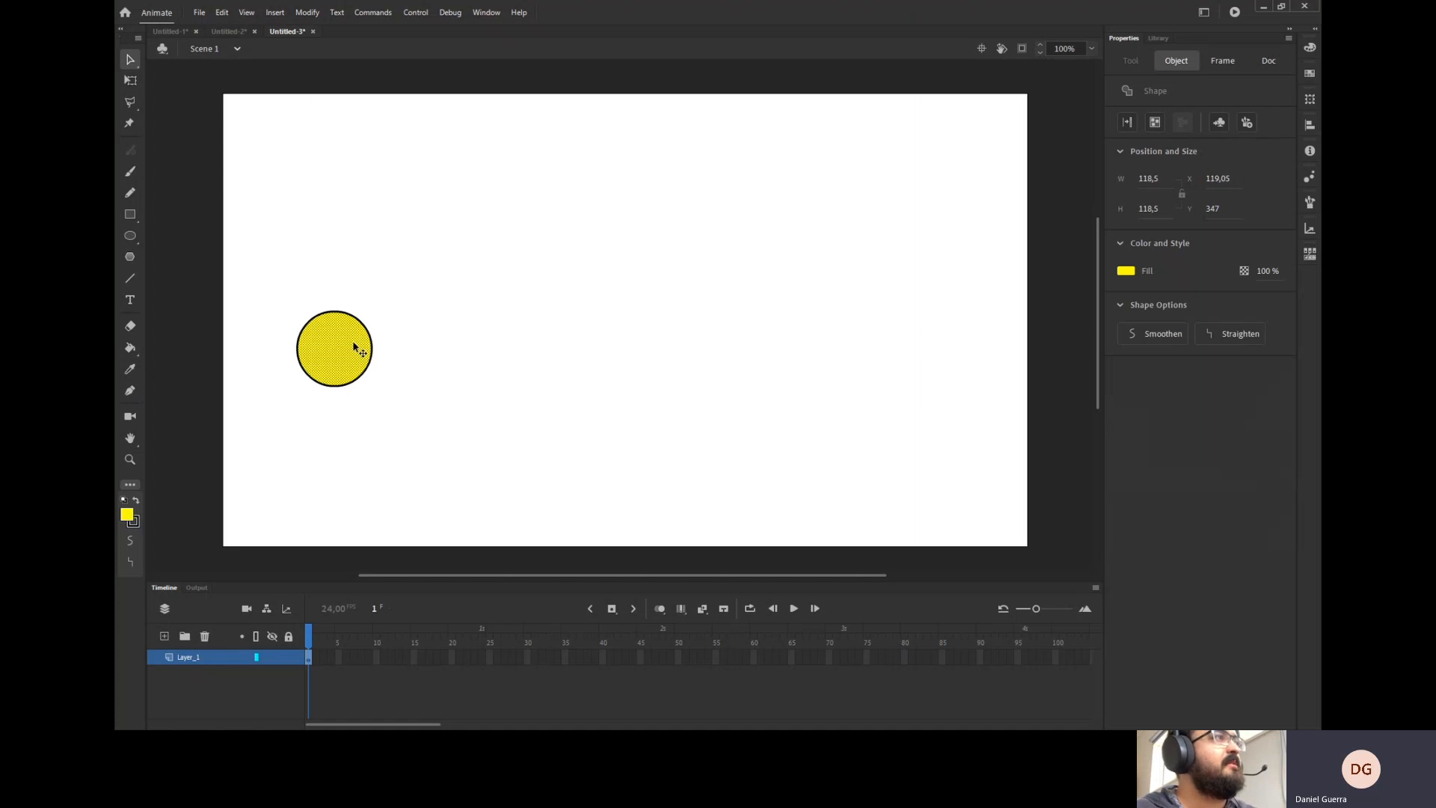
left_click_drag(356, 351, 416, 288)
key("ctrl+z")
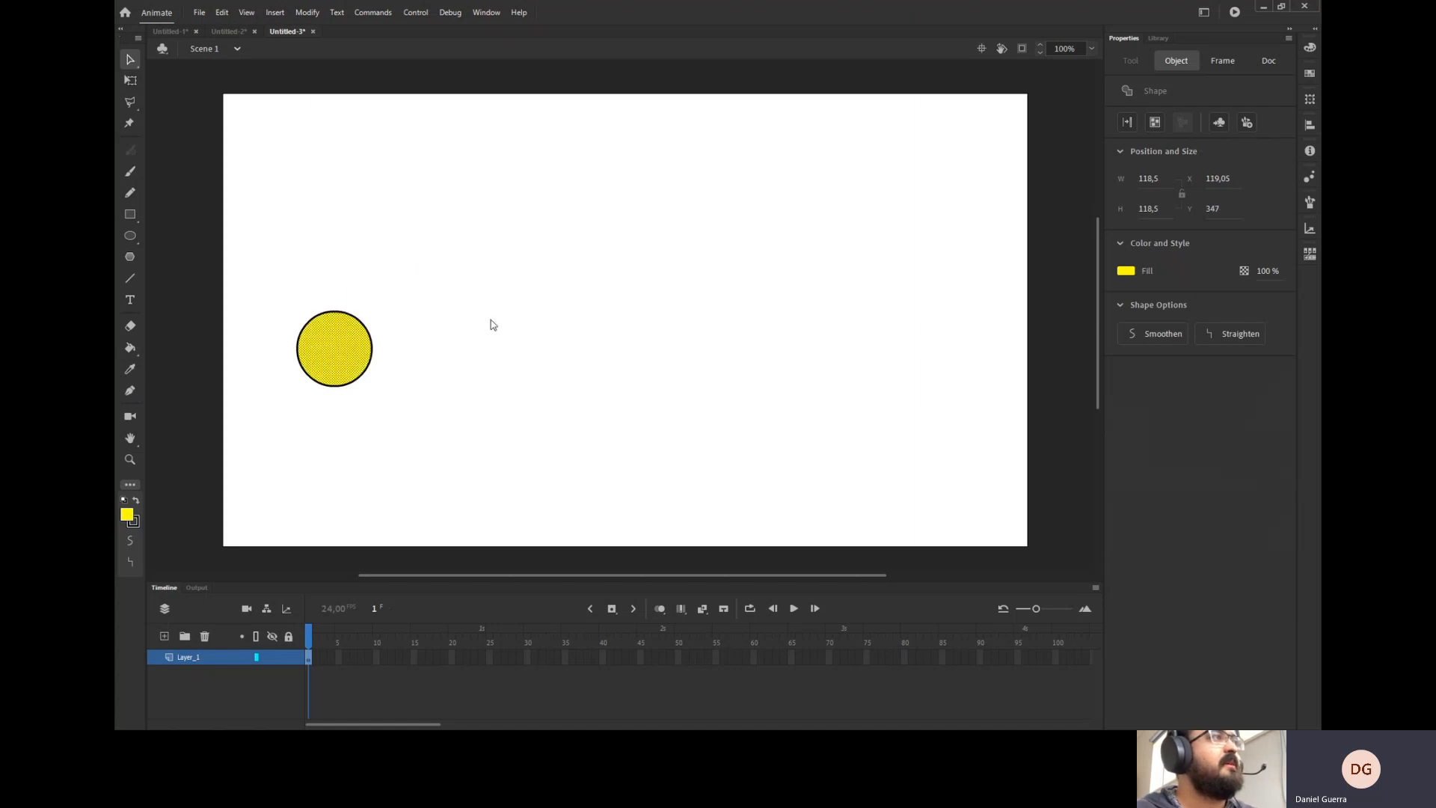
left_click(488, 317)
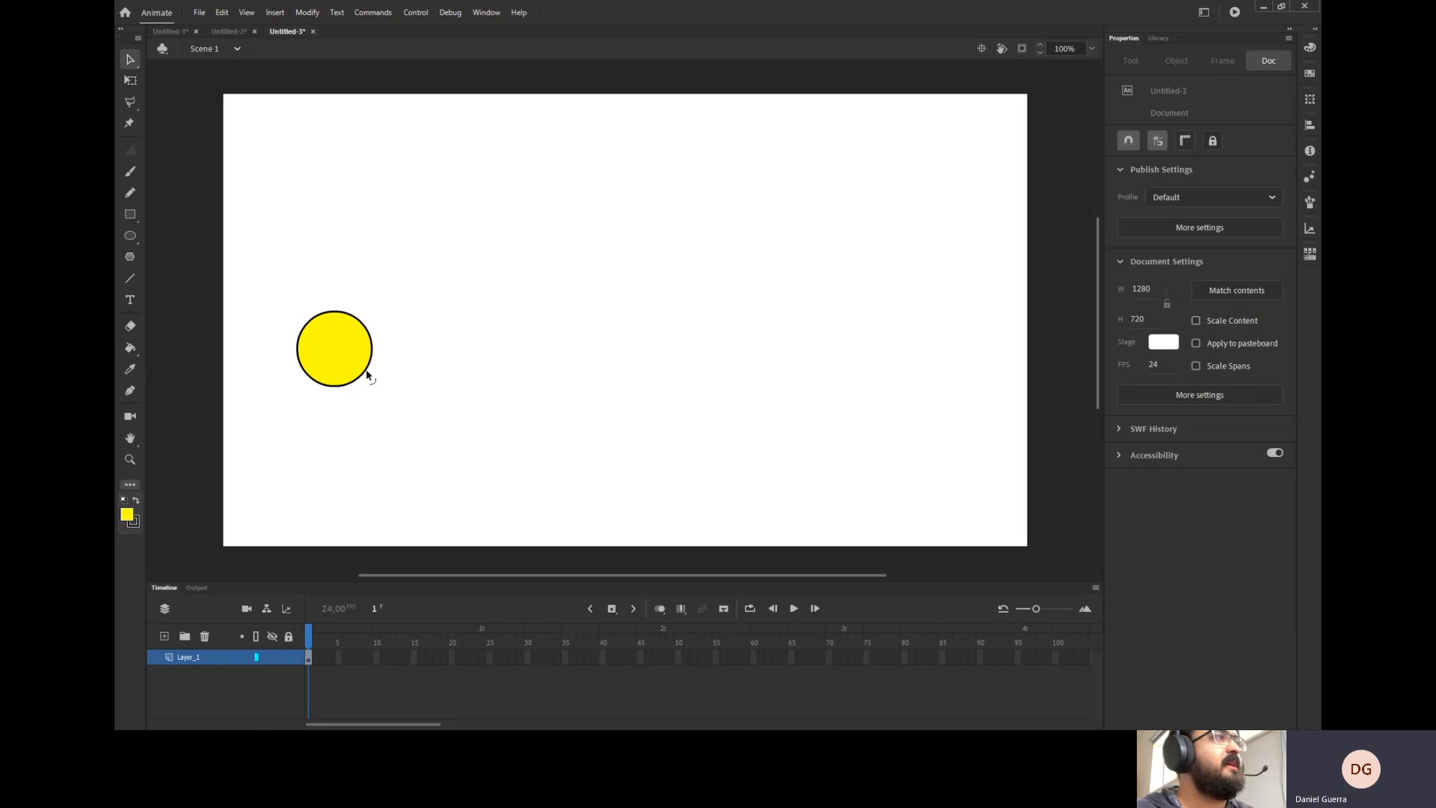
Reshape the circle into a freeform blob by pulling its edges outward and inward.
left_click_drag(367, 375, 435, 379)
left_click_drag(351, 313, 443, 264)
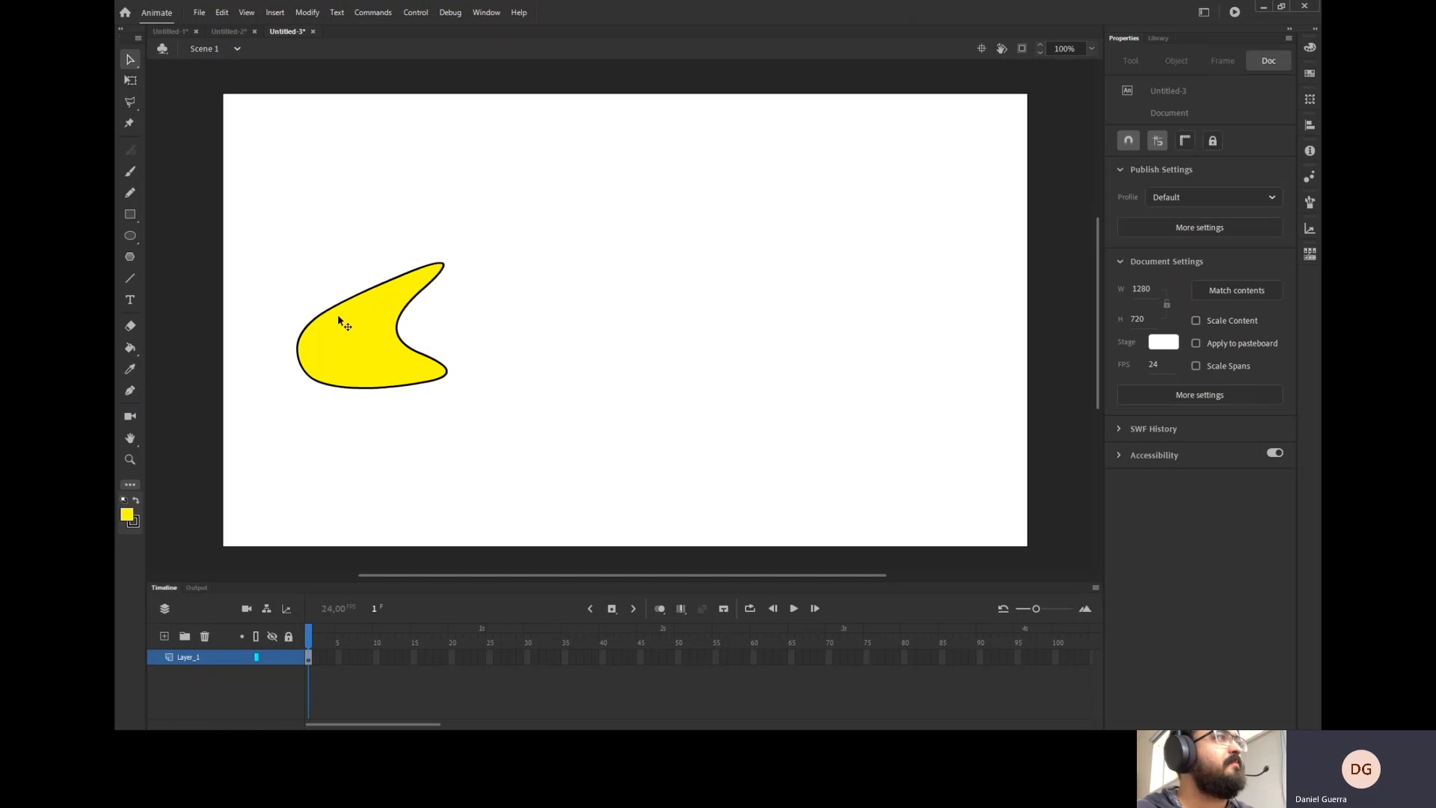
left_click_drag(311, 304, 282, 288)
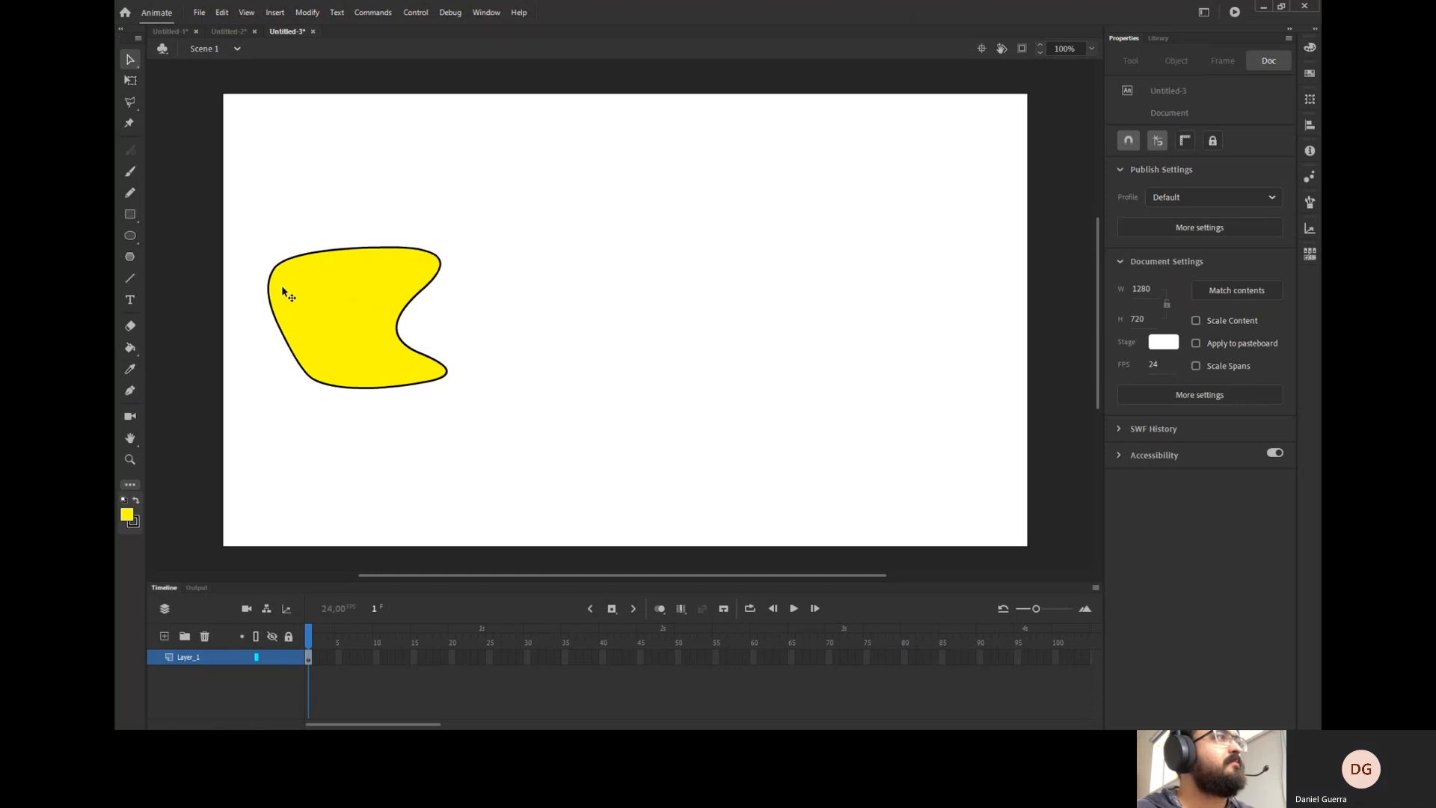
left_click(292, 345)
left_click(289, 345)
left_click(271, 347)
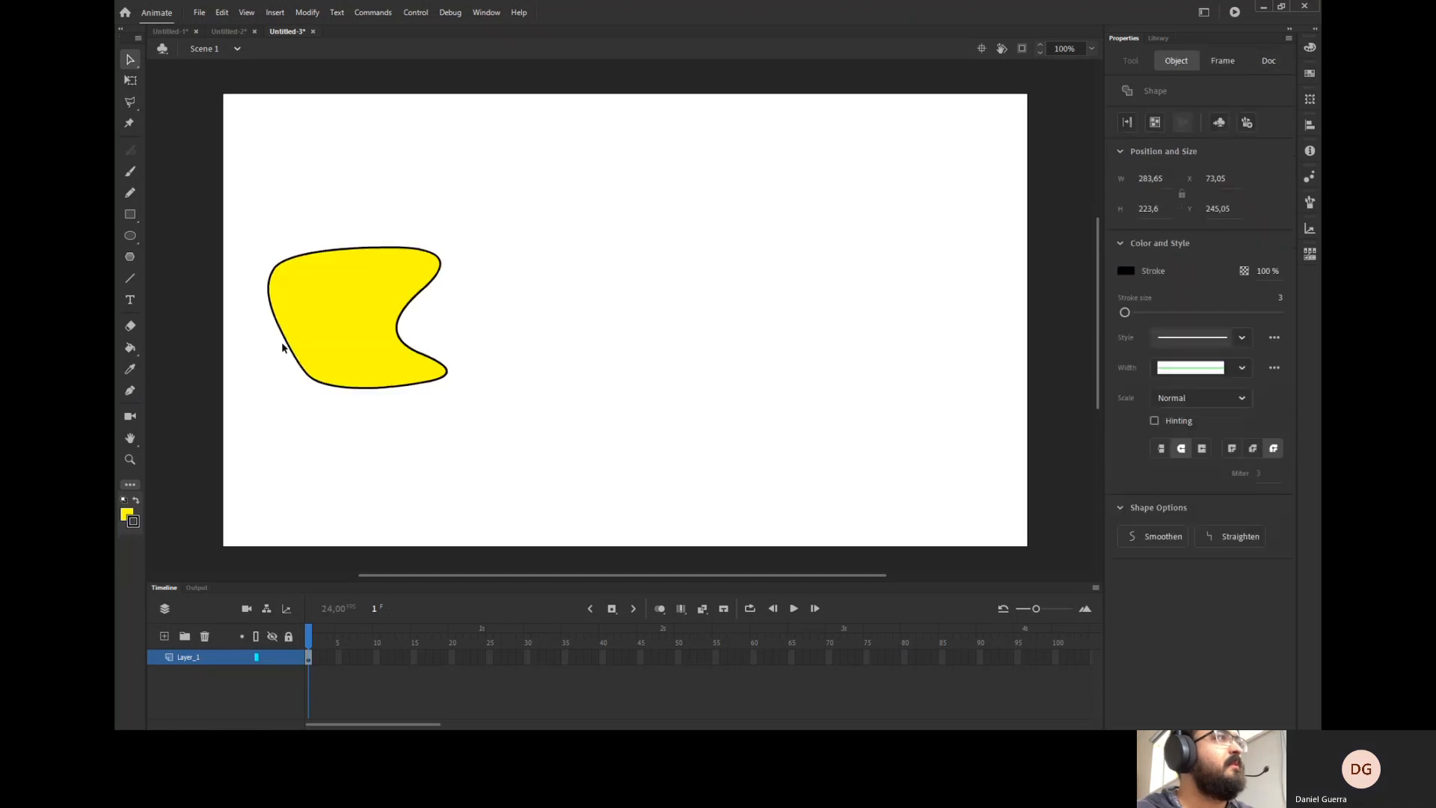
left_click_drag(288, 344, 349, 346)
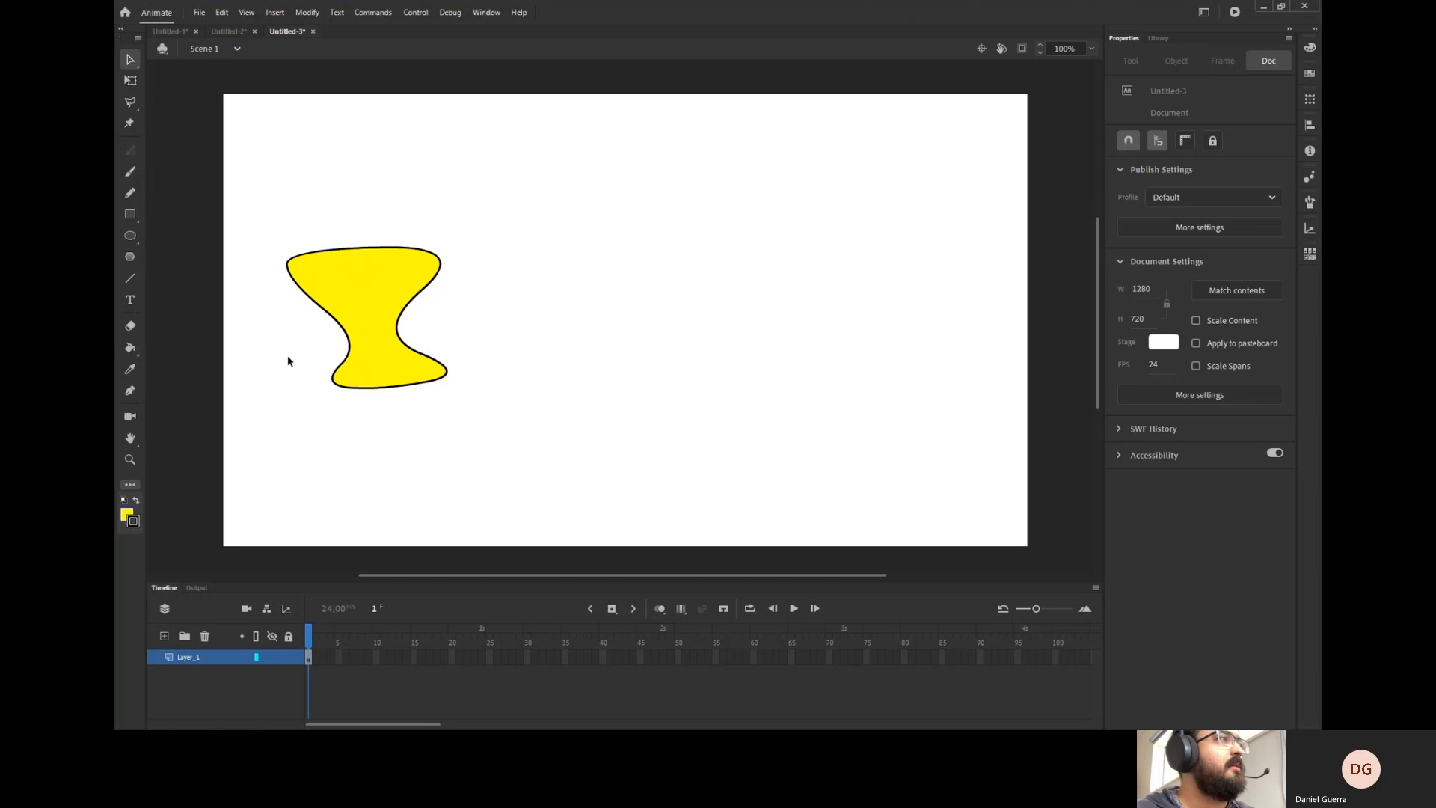
Undo the four reshaping edits to restore the round circle.
key("ctrl+z")
key("ctrl+z")
key("ctrl+z")
key("ctrl+z")
key("ctrl+z")
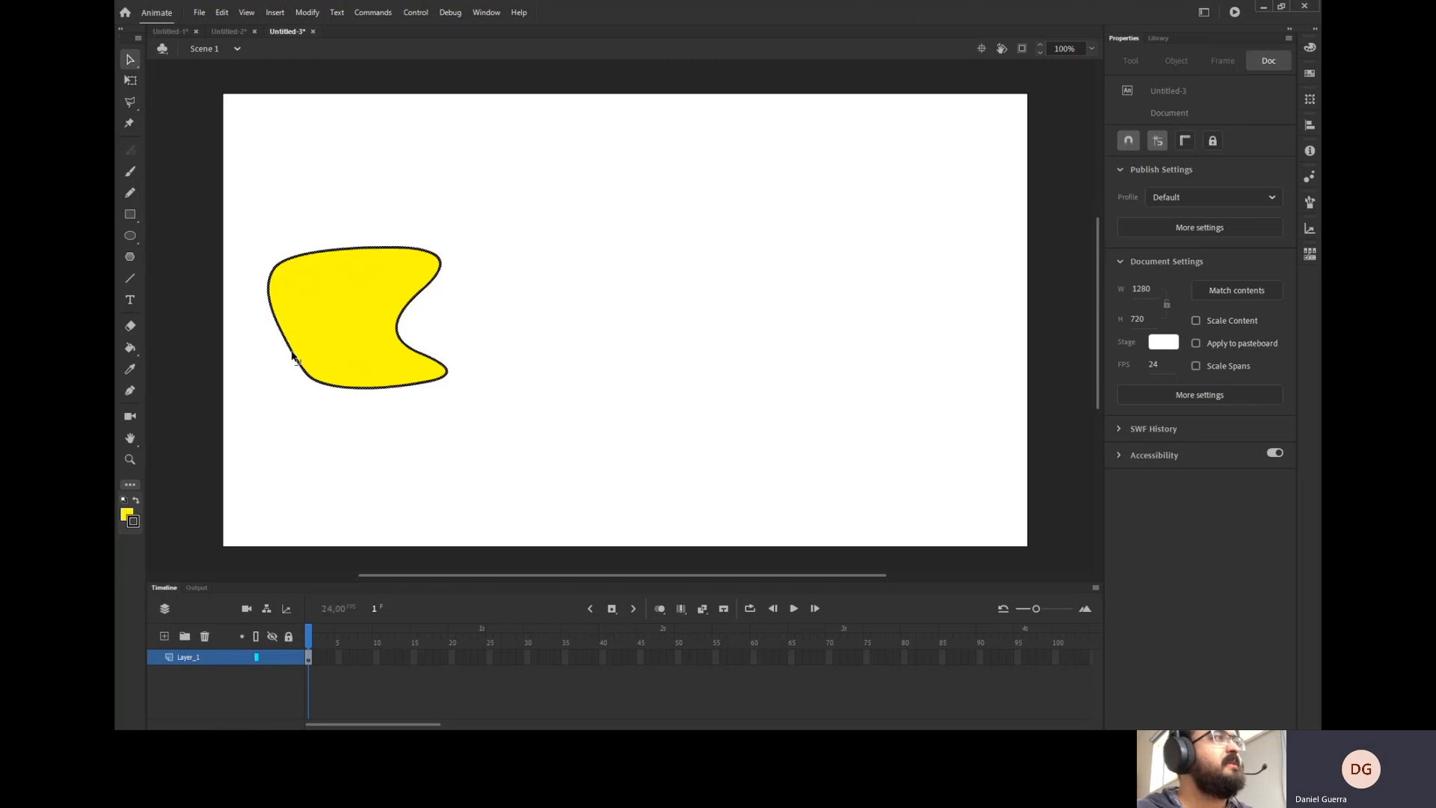
key("ctrl+z")
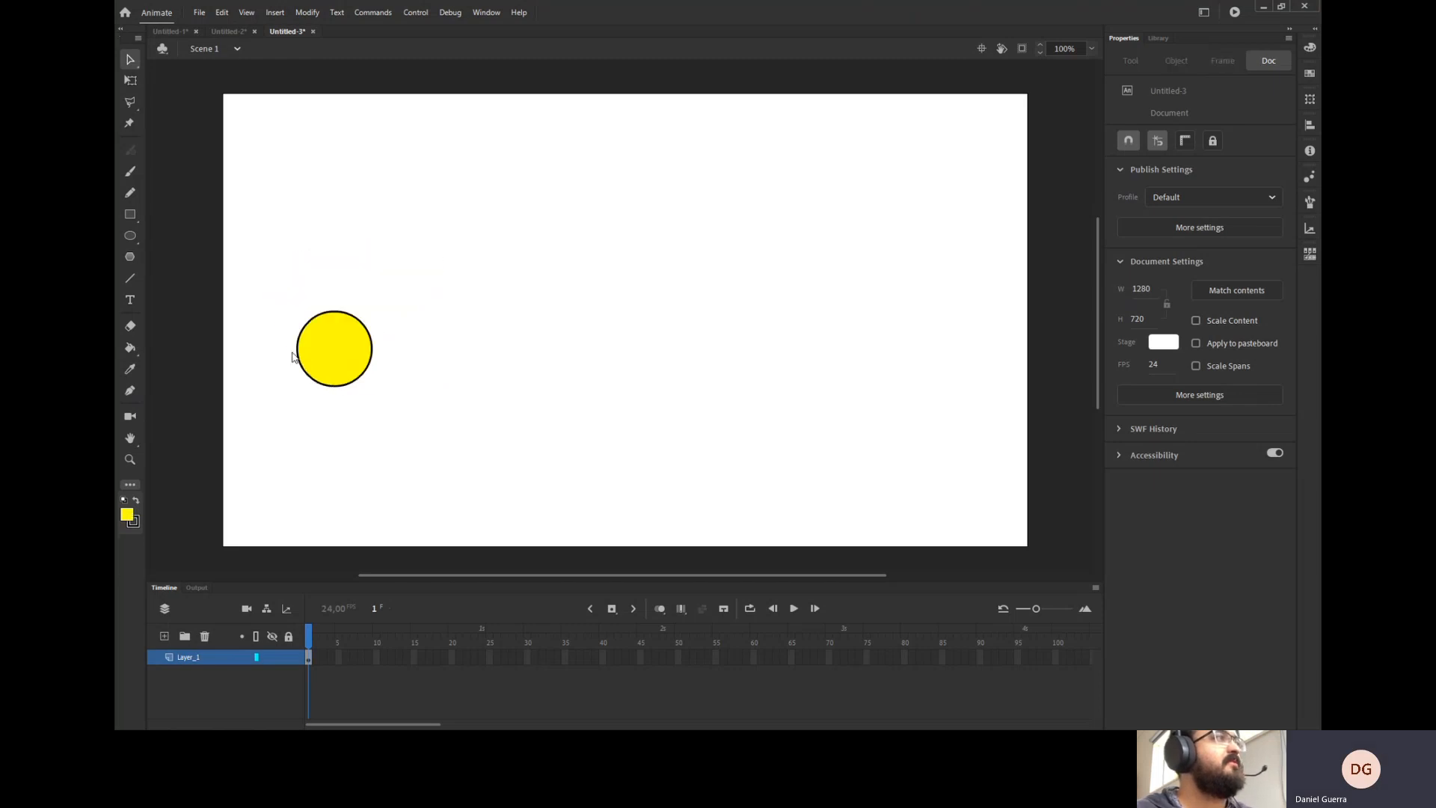
Drag the circle's fill out of its stroke once more and undo it.
left_click(294, 357)
left_click(440, 382)
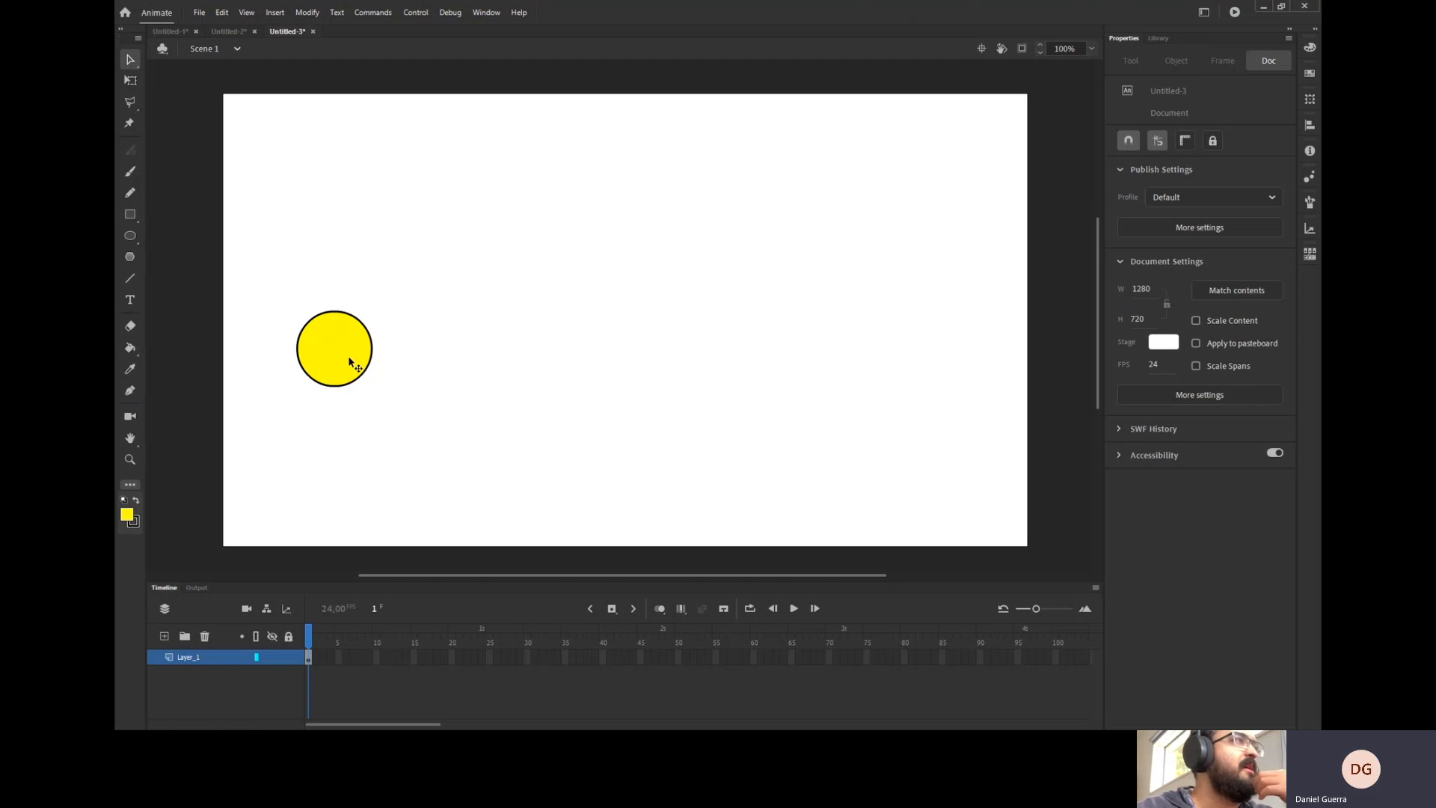
left_click_drag(353, 359, 390, 322)
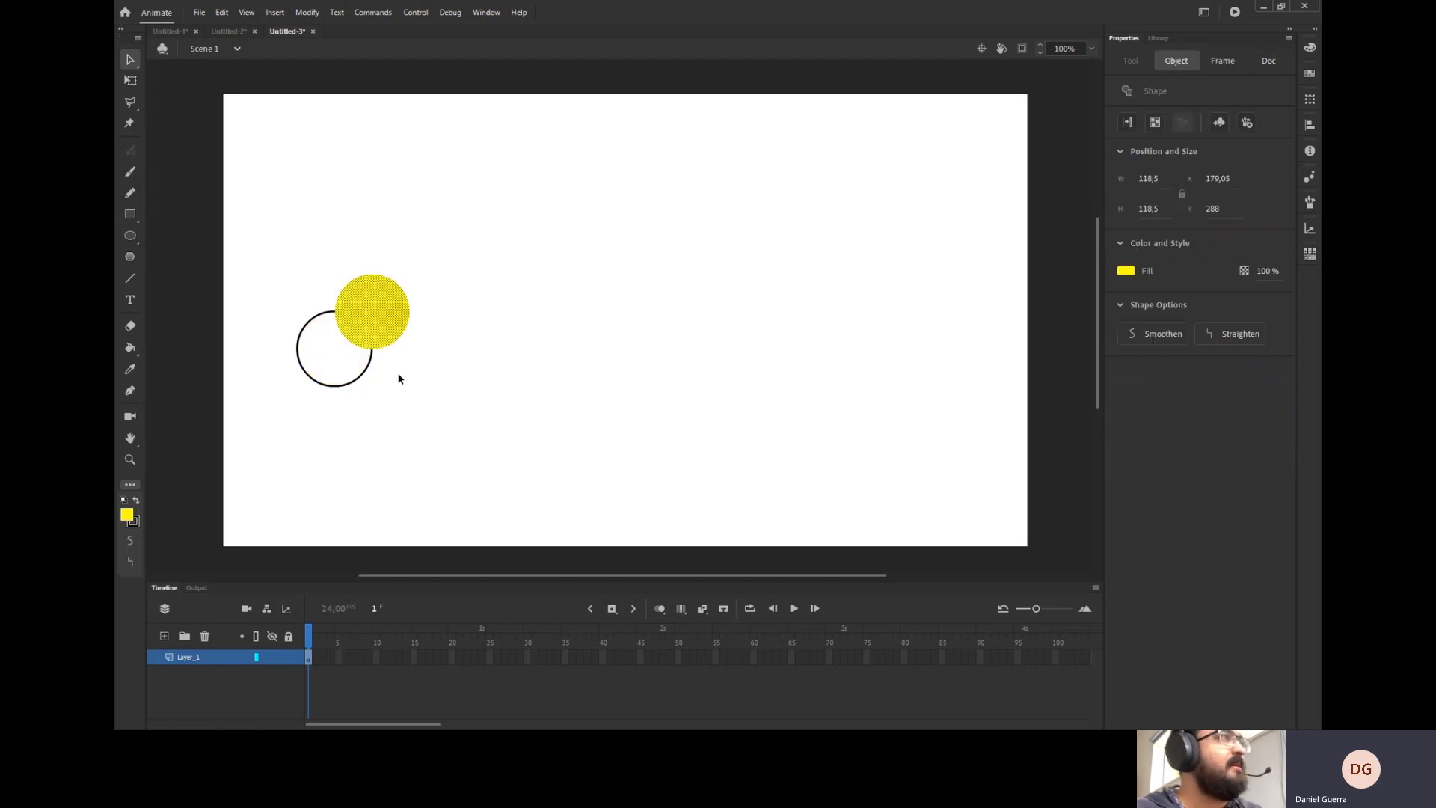
key("ctrl+z")
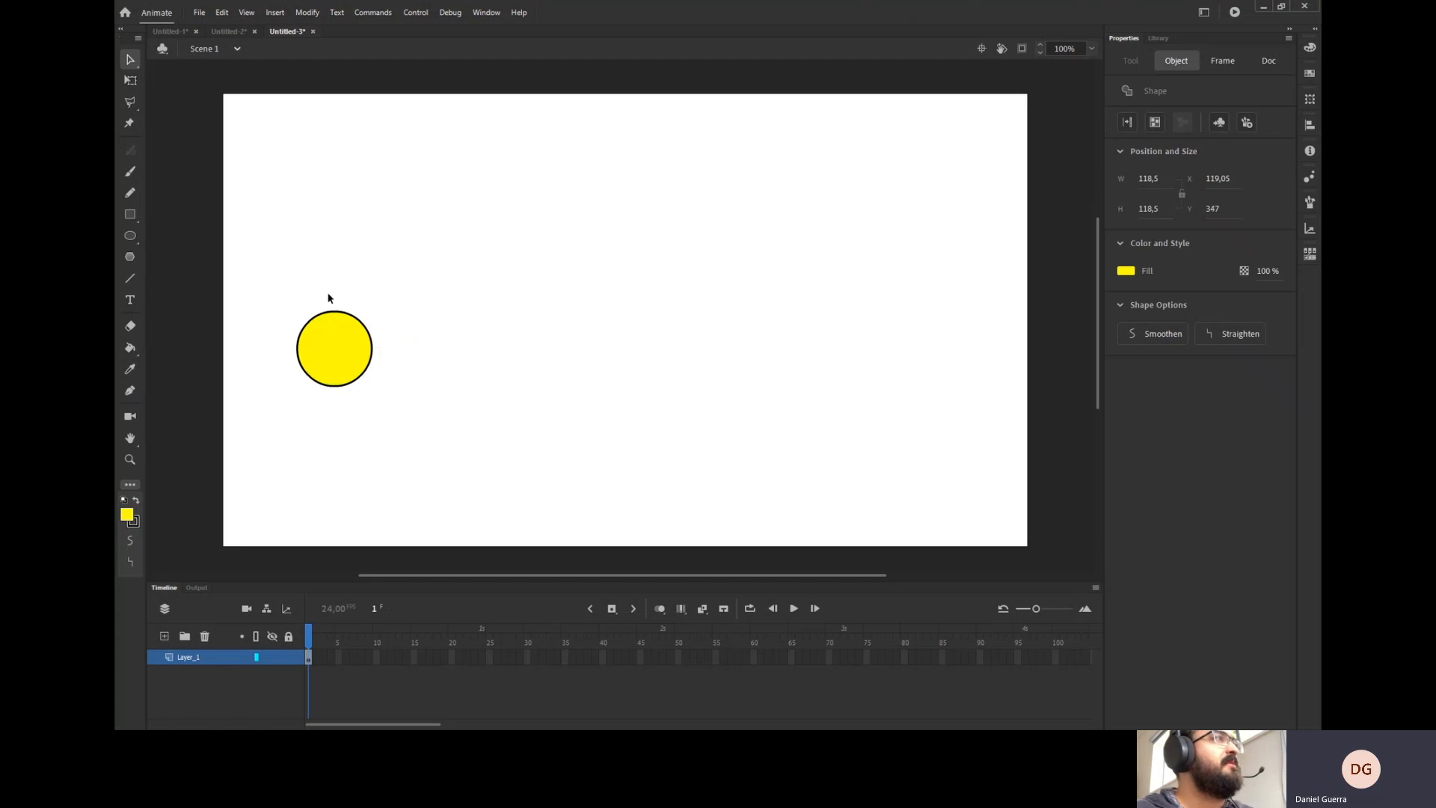
Convert the selected circle into a Graphic symbol named Coin in the library root.
left_click_drag(275, 282, 383, 423)
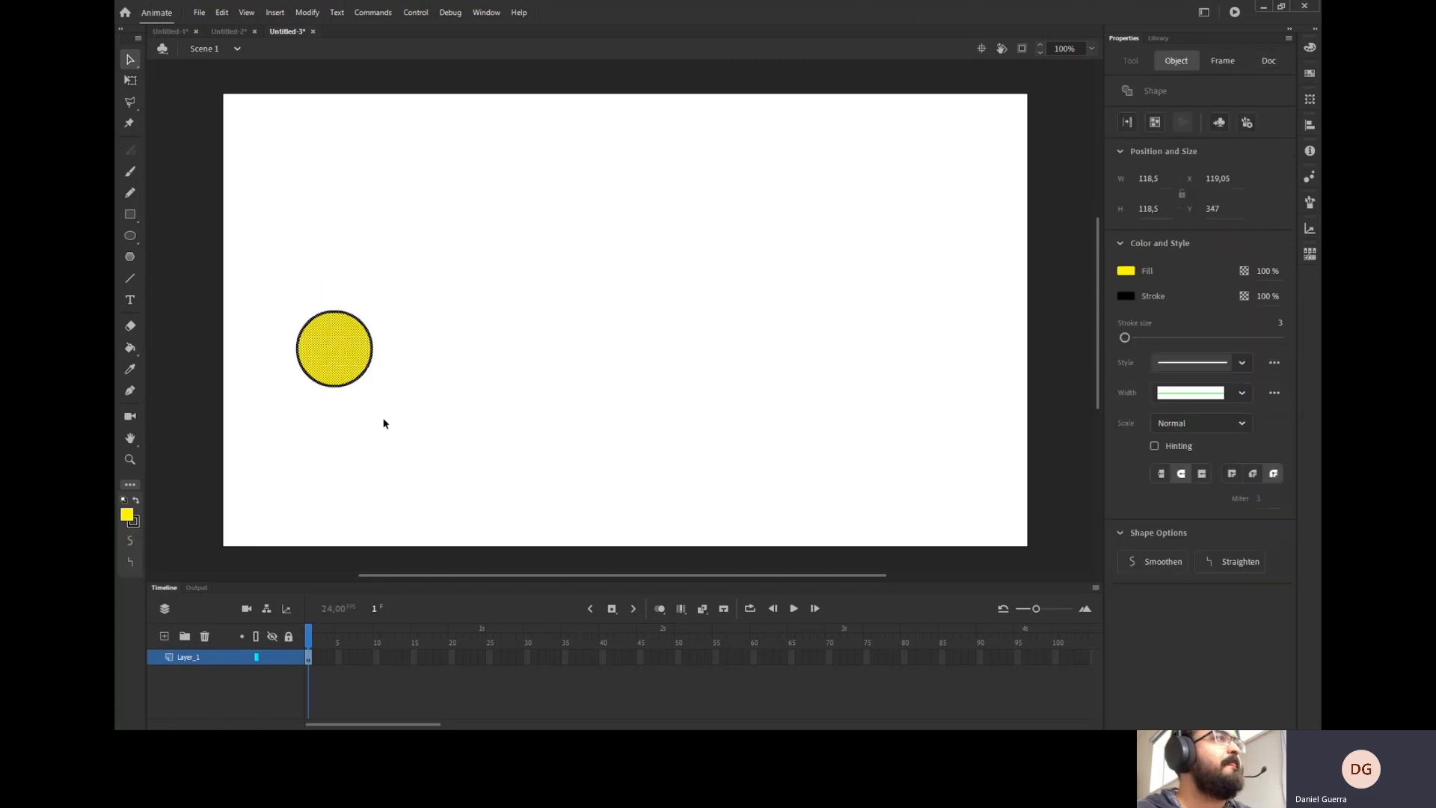
right_click(353, 366)
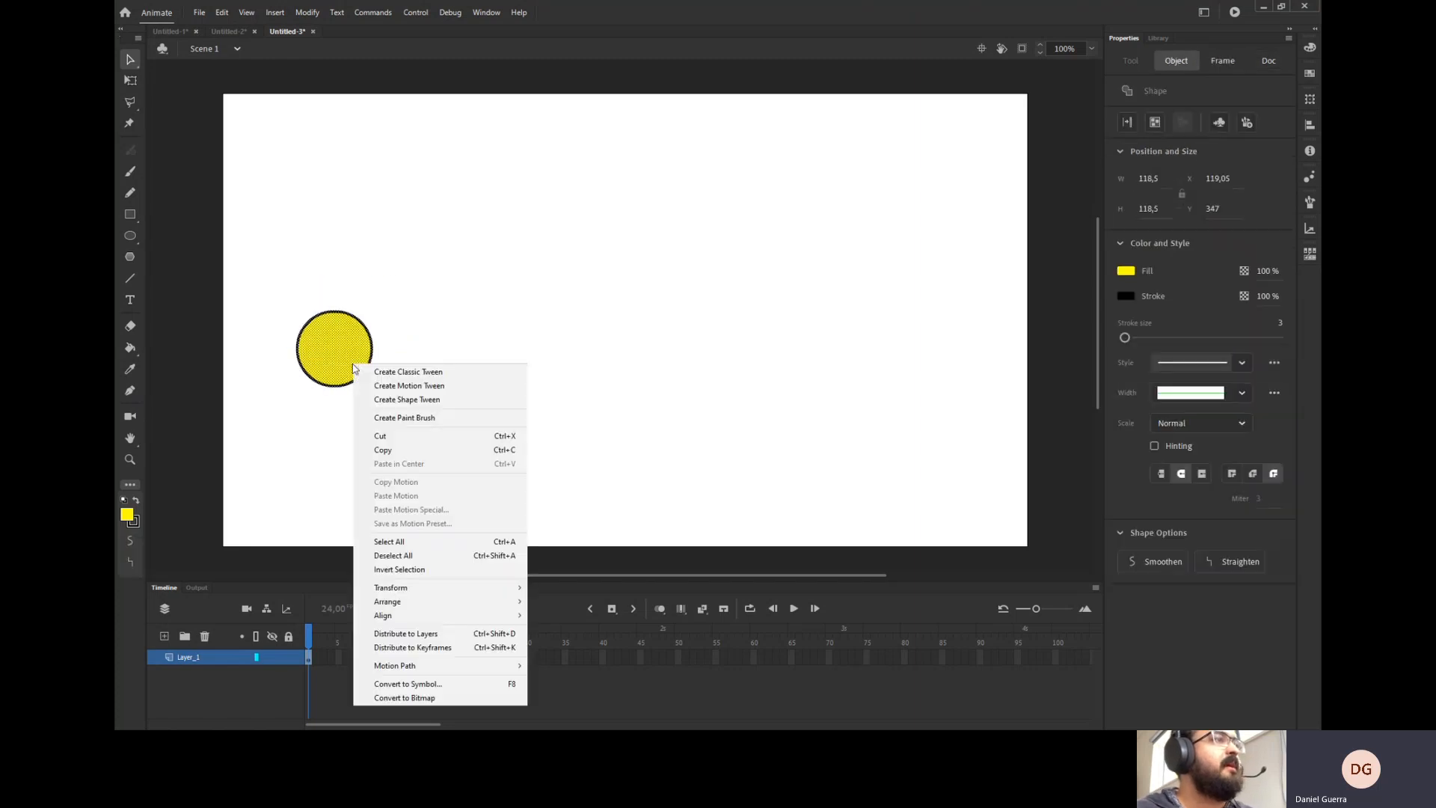
left_click(488, 684)
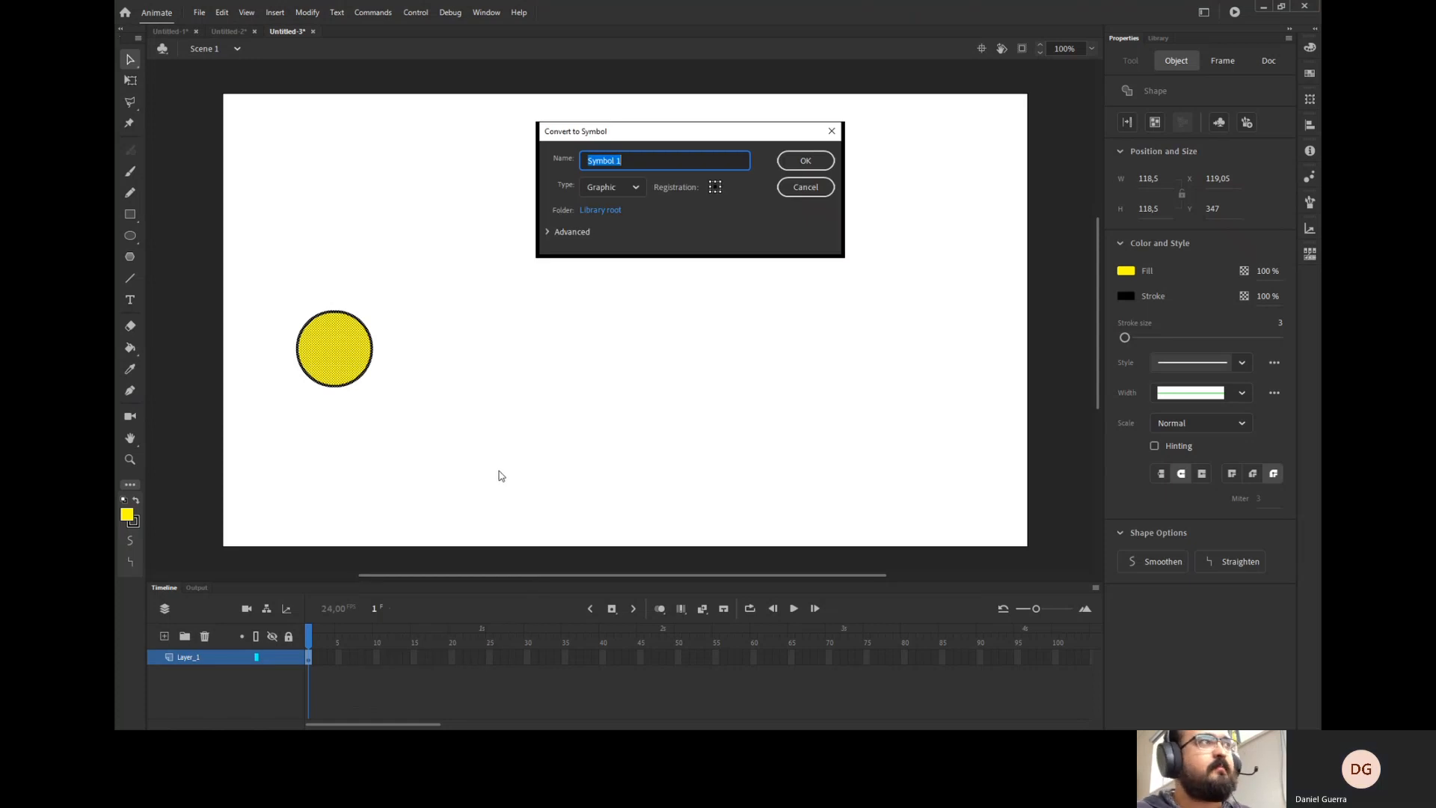
type("Coin")
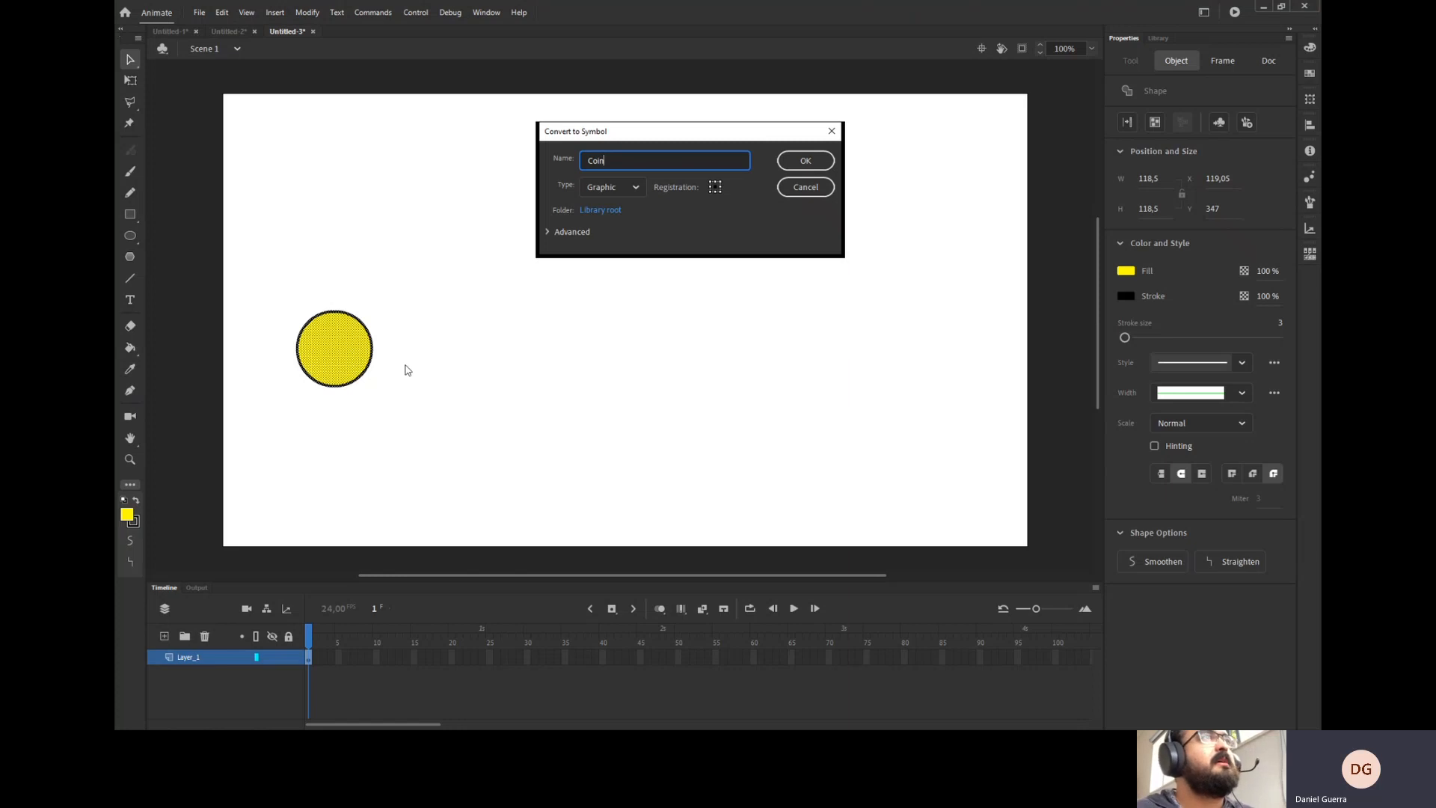
left_click(631, 188)
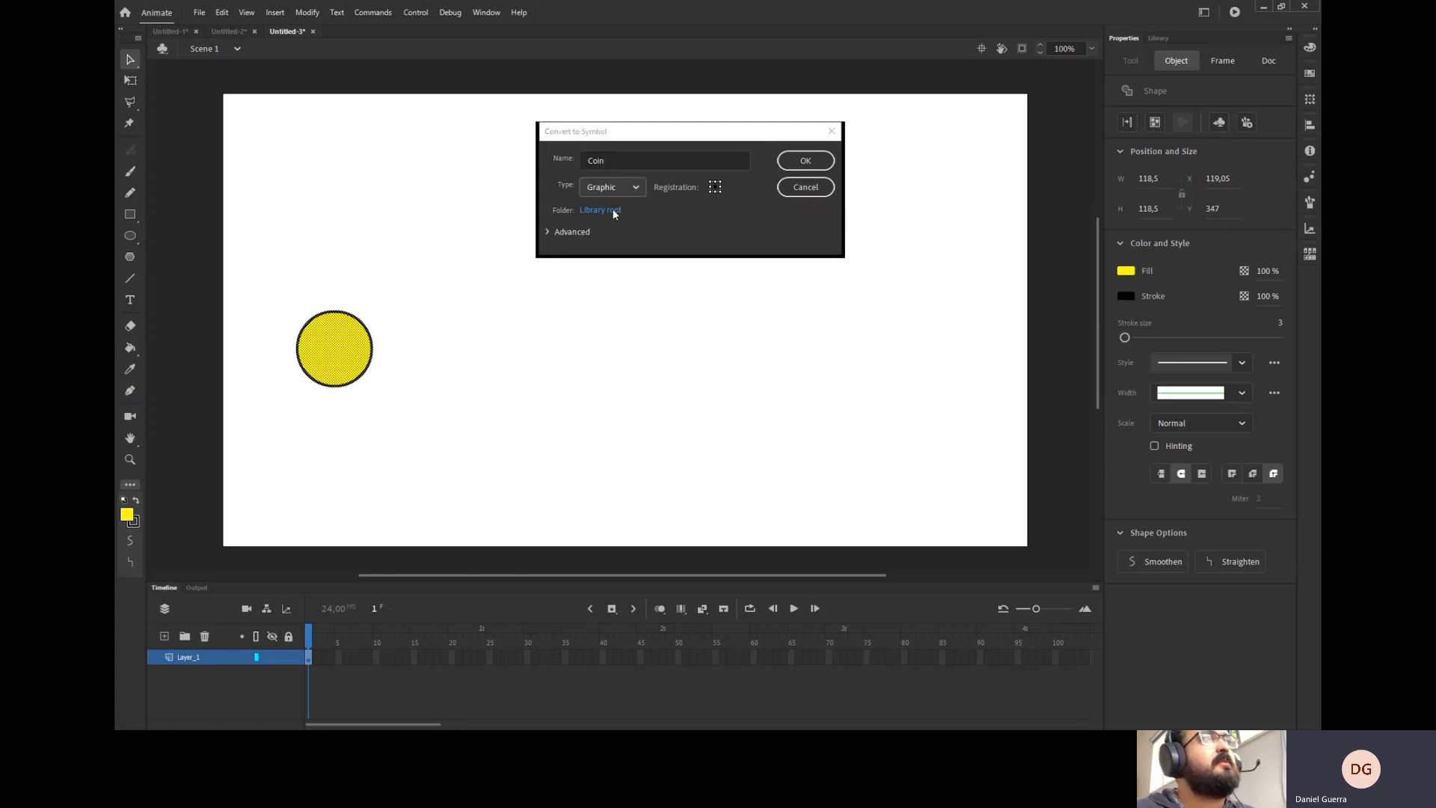
left_click(605, 255)
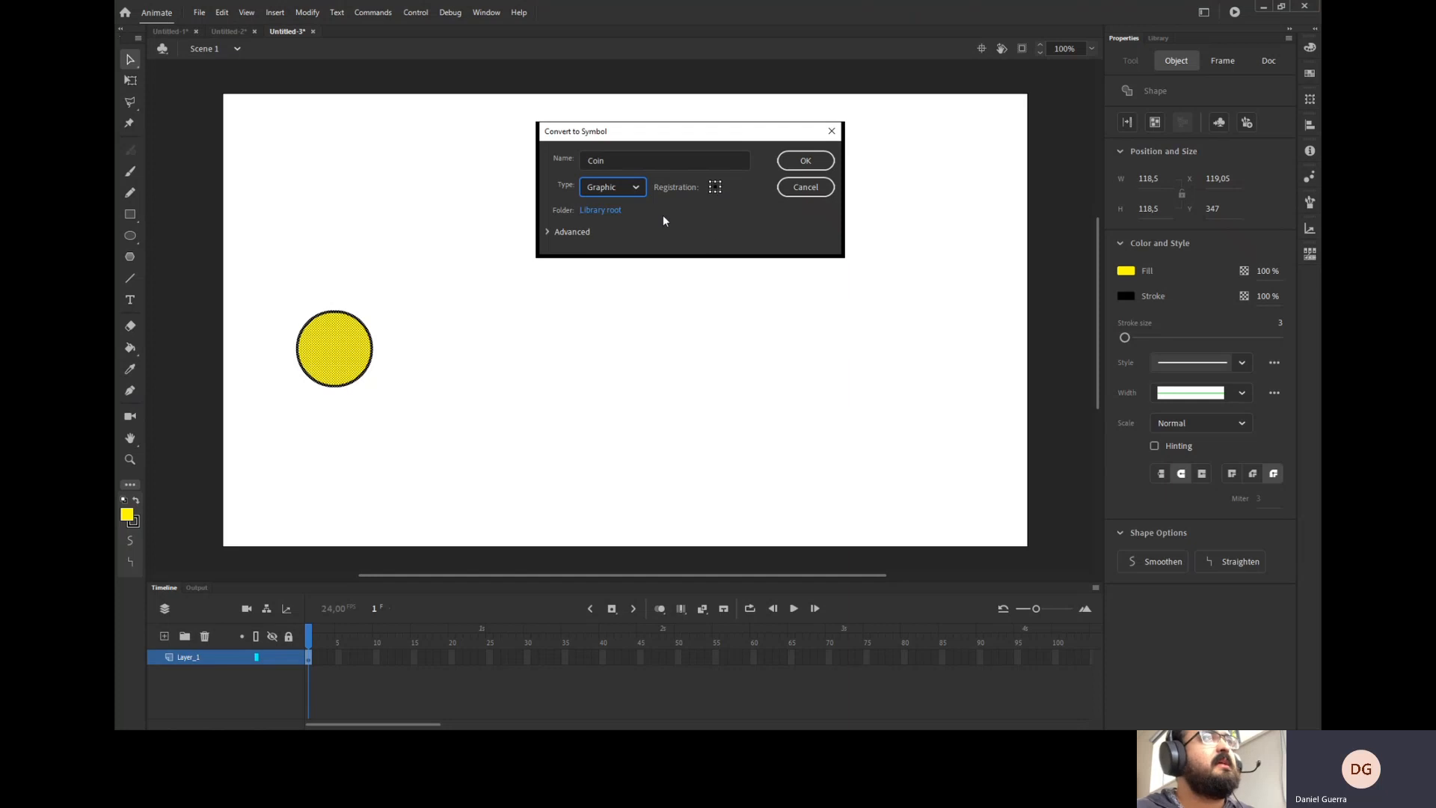
left_click(559, 230)
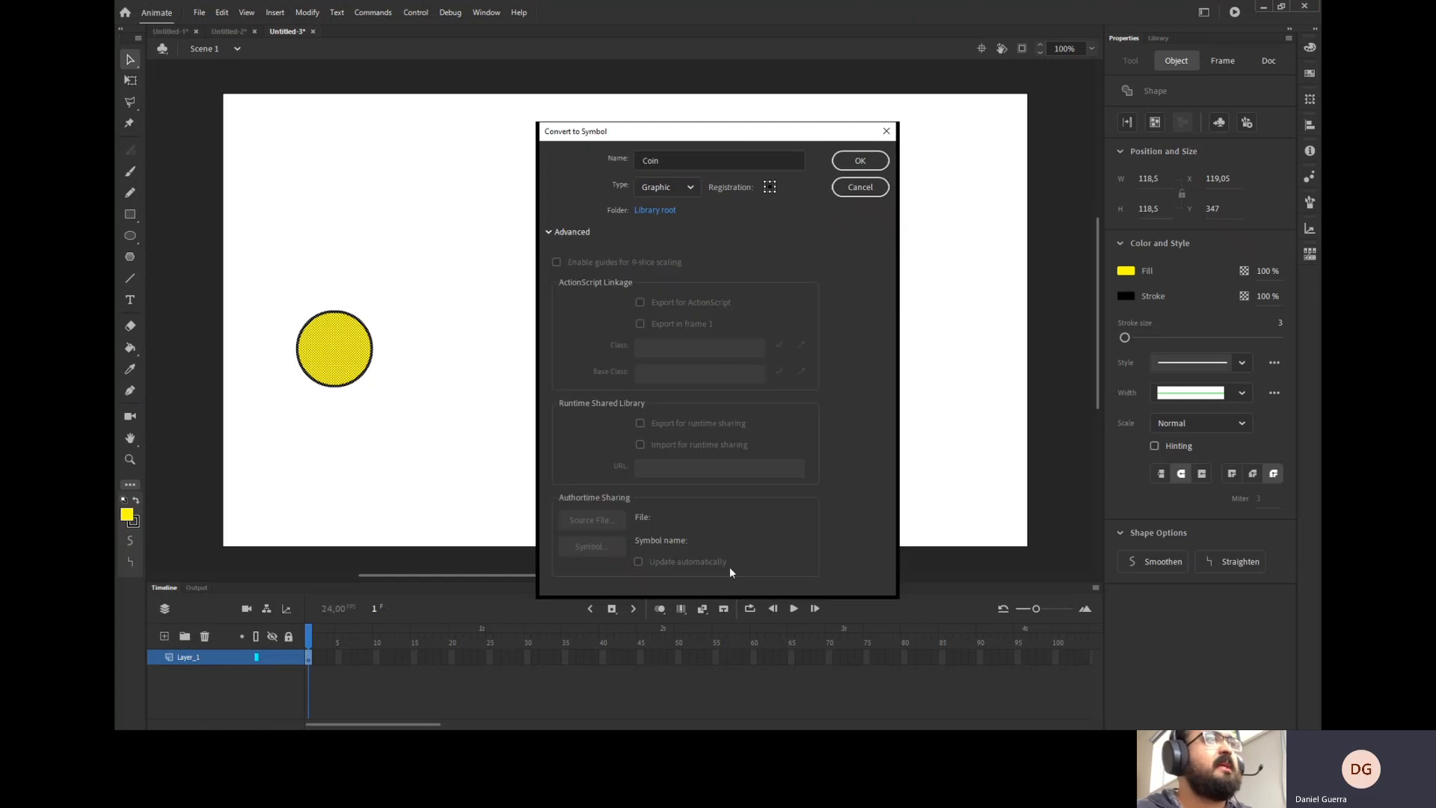
left_click(572, 232)
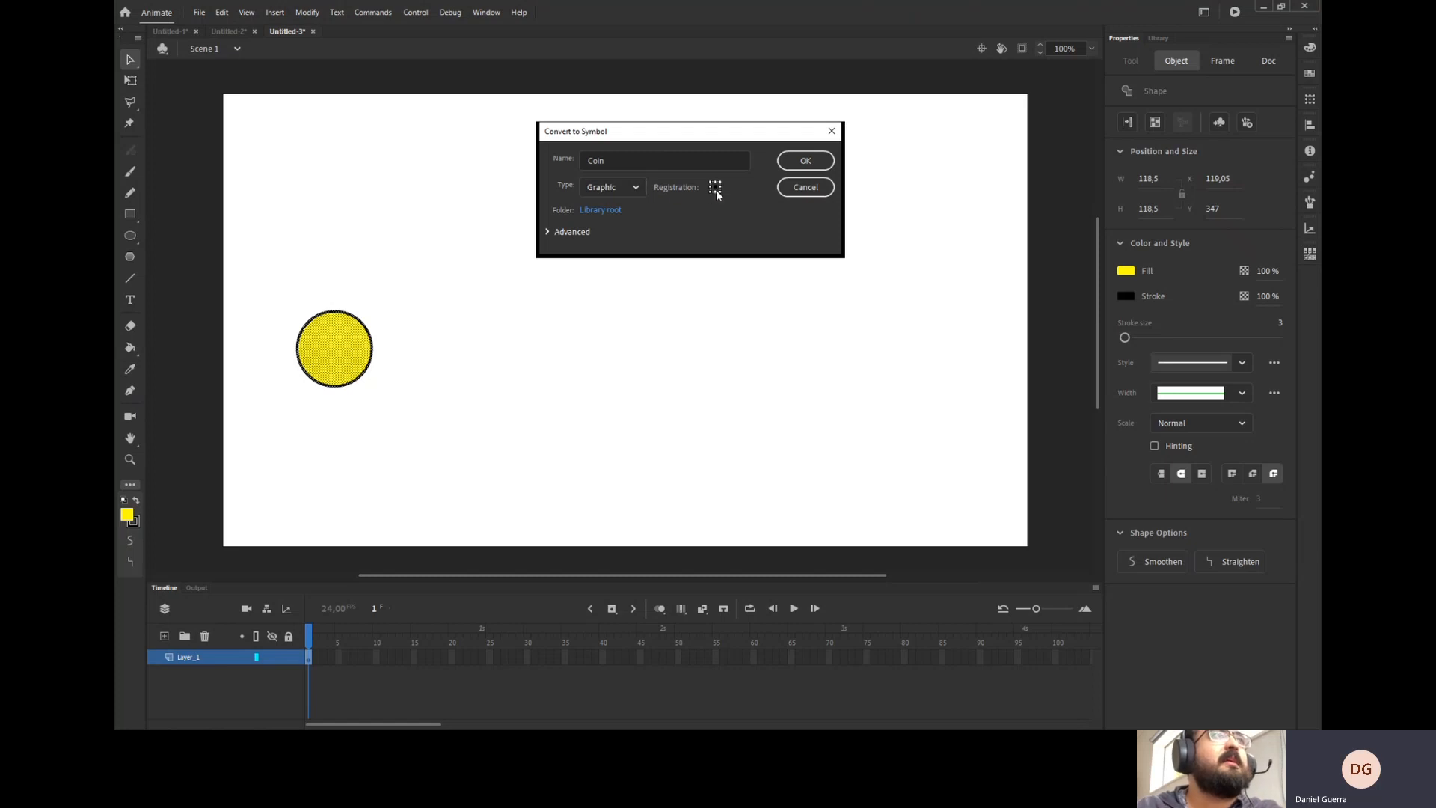
left_click(798, 162)
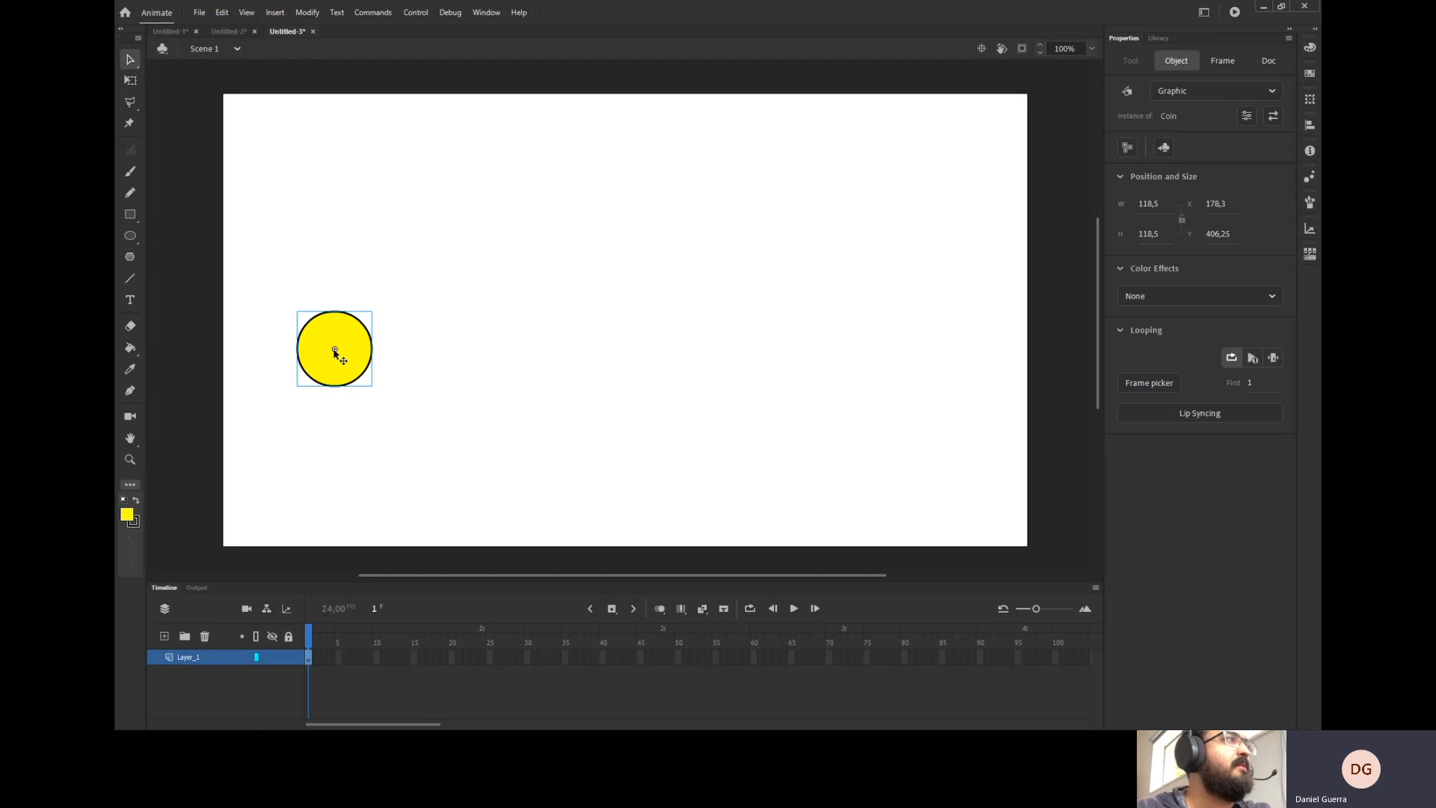
Reposition the Coin instance near the stage's left edge.
left_click(453, 334)
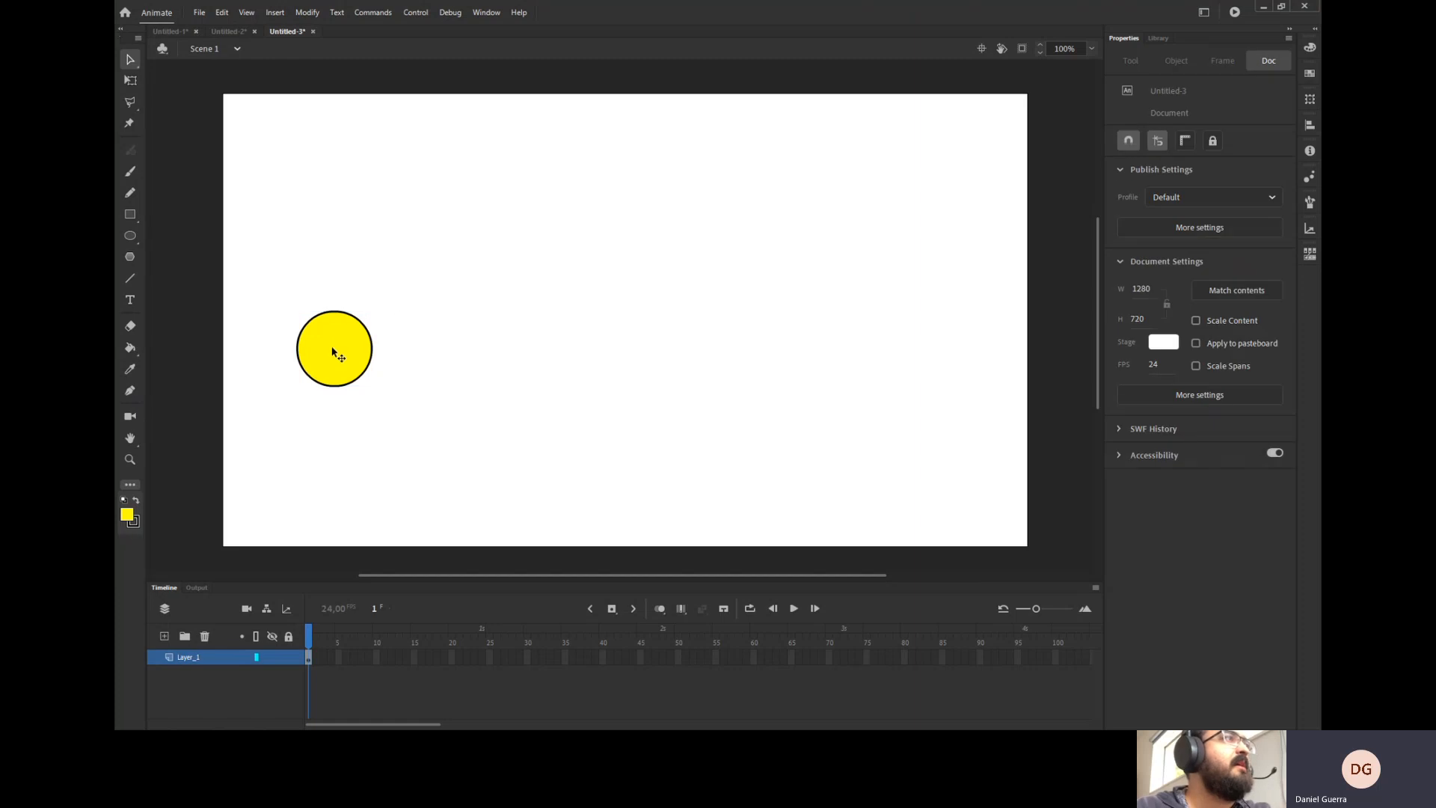
left_click_drag(334, 353, 483, 311)
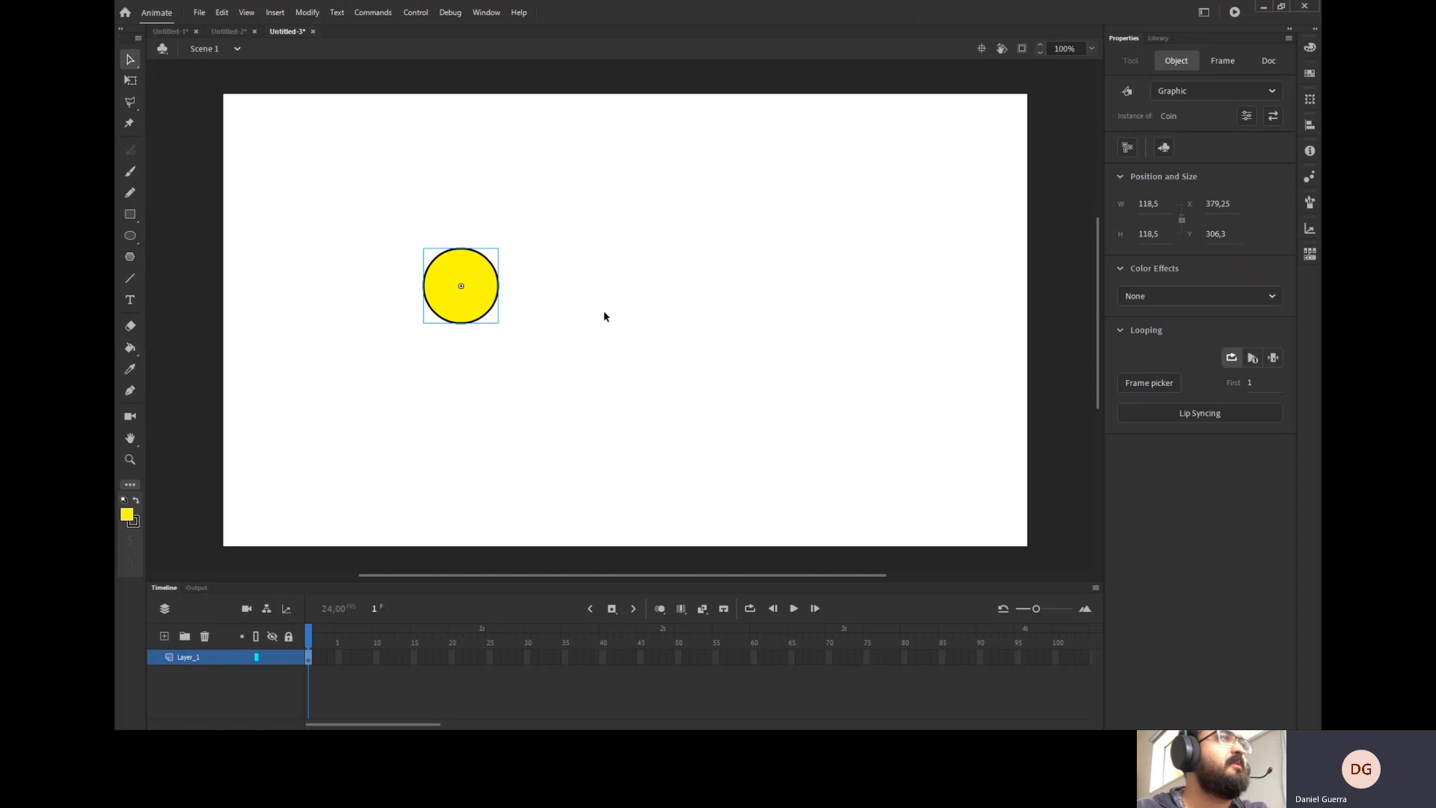
left_click(572, 481)
key("ctrl+a")
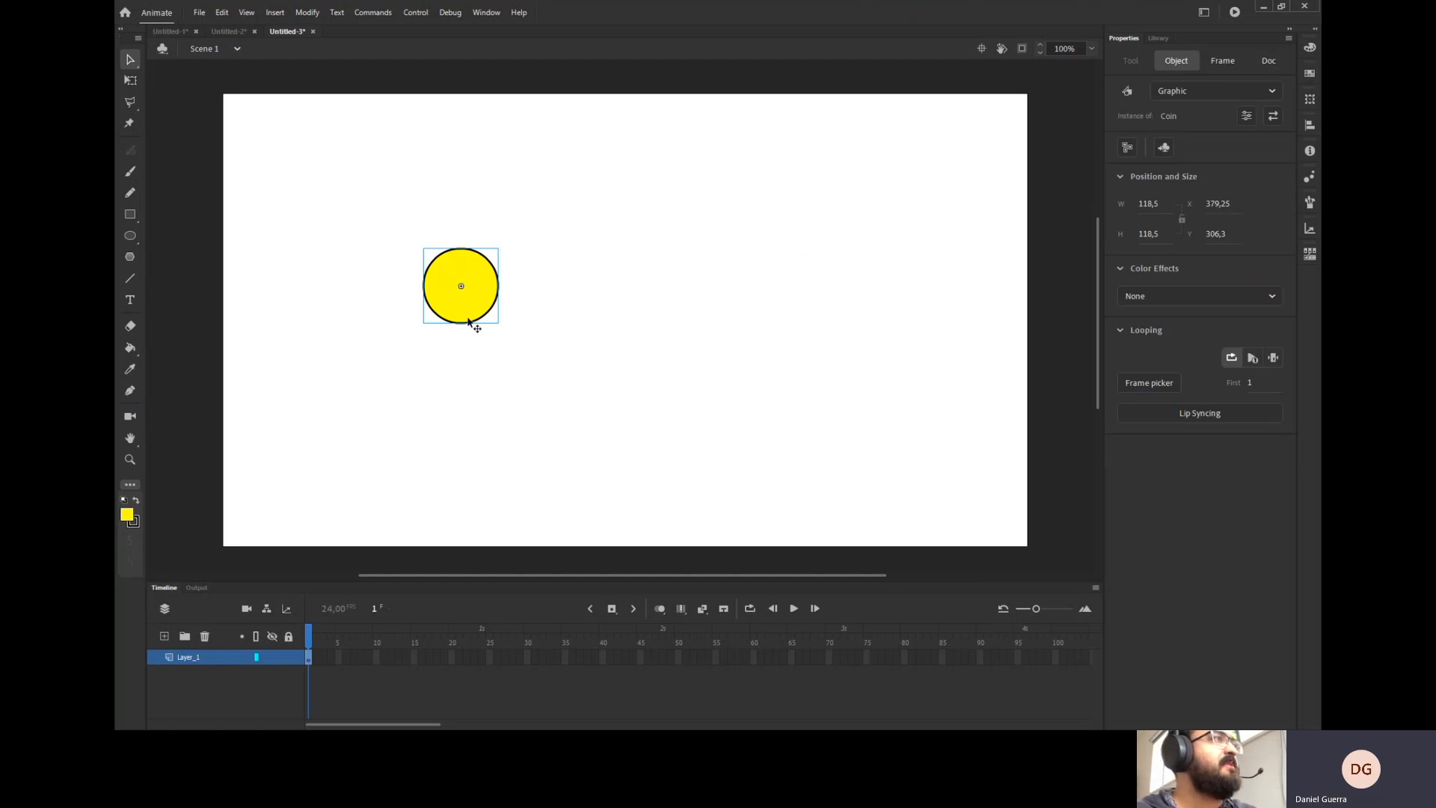
left_click_drag(490, 310, 299, 333)
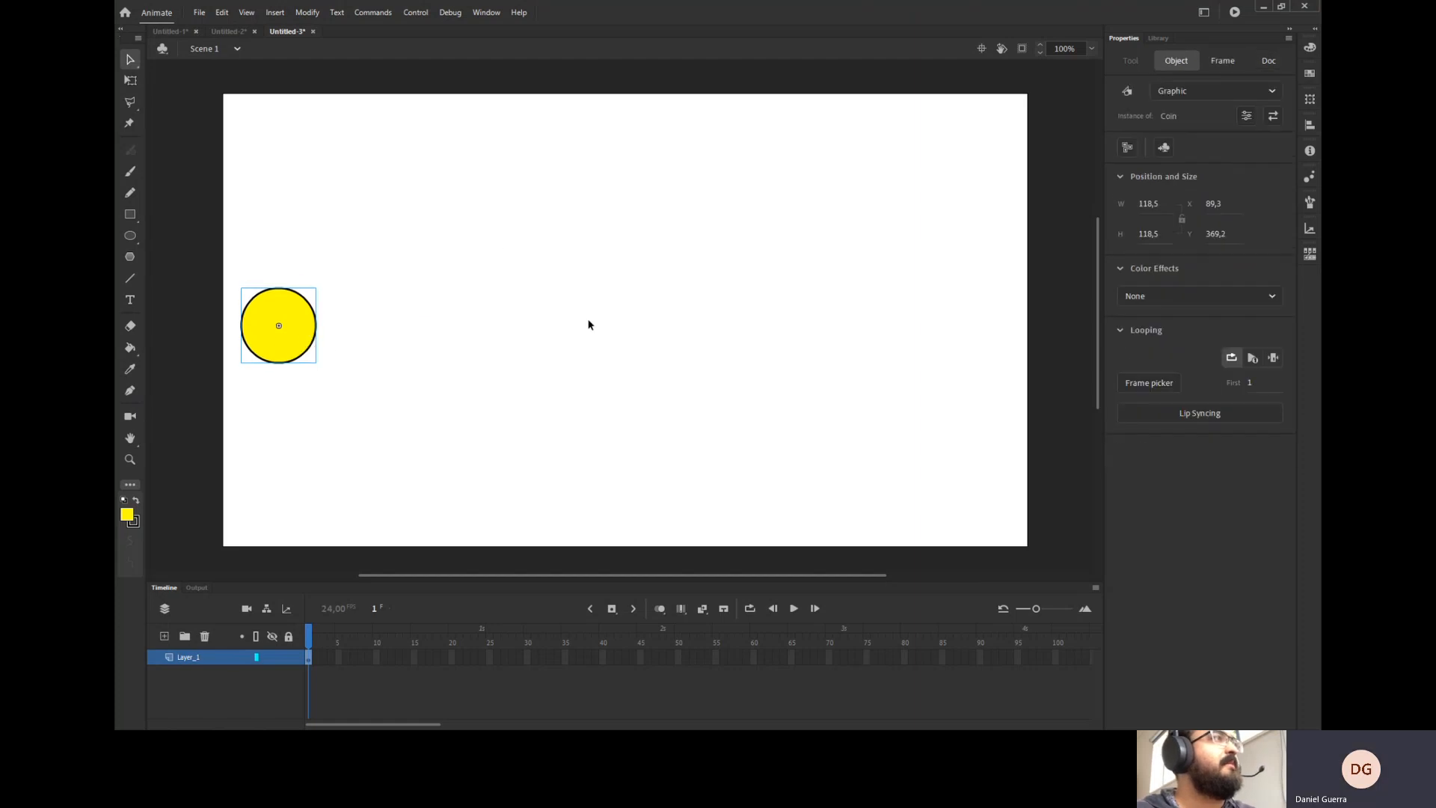
left_click(578, 322)
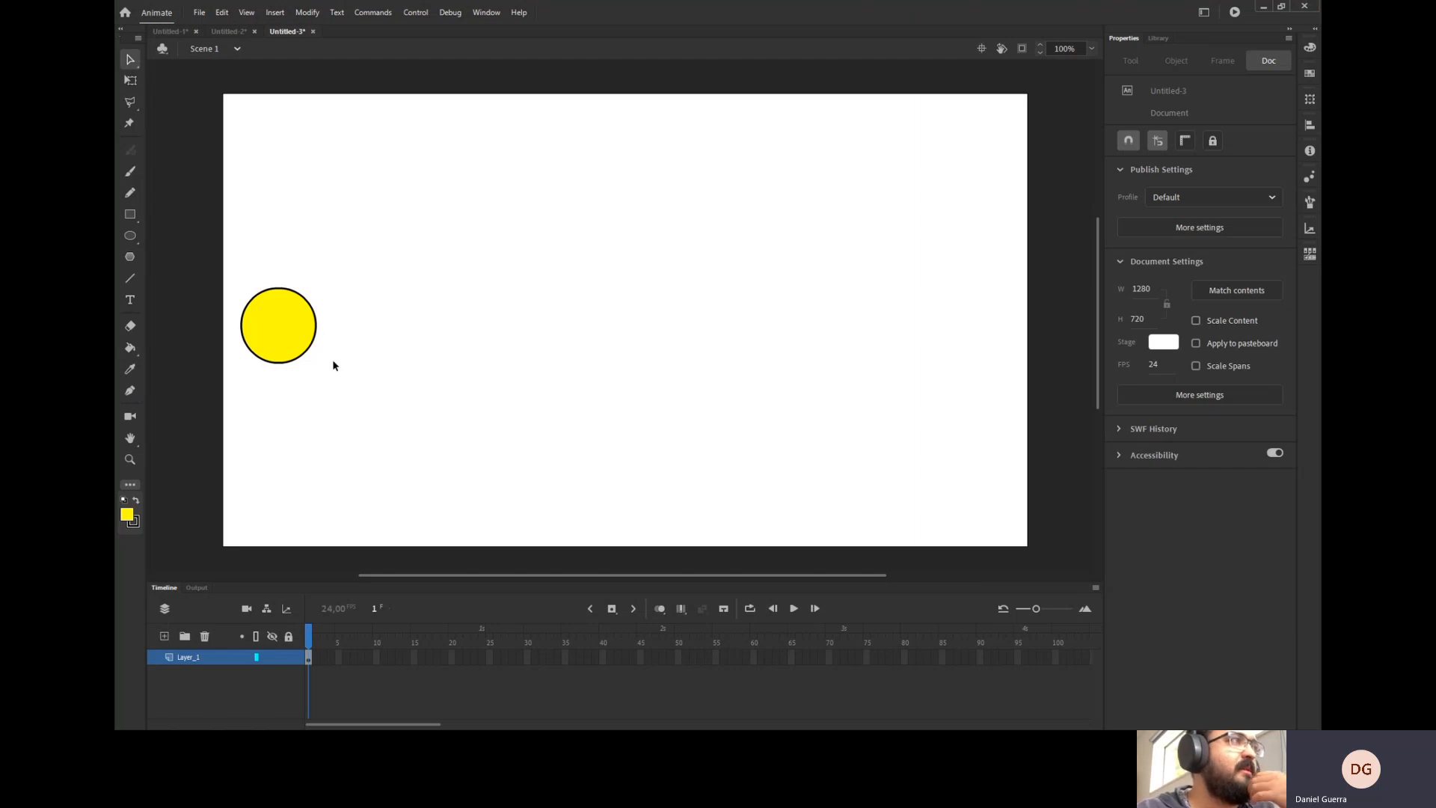
Insert a keyframe at frame 2 of Layer_1.
left_click(269, 334)
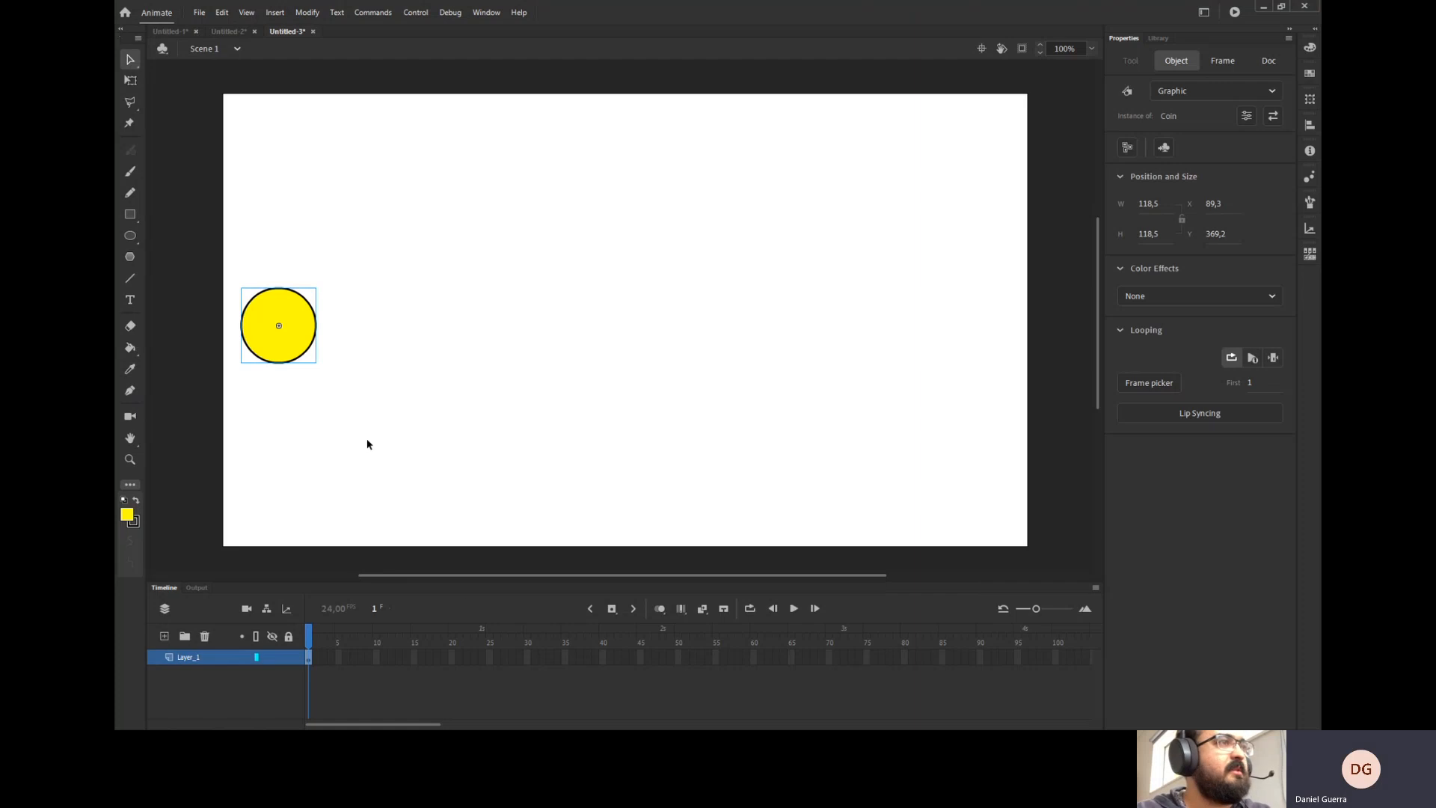
left_click(633, 607)
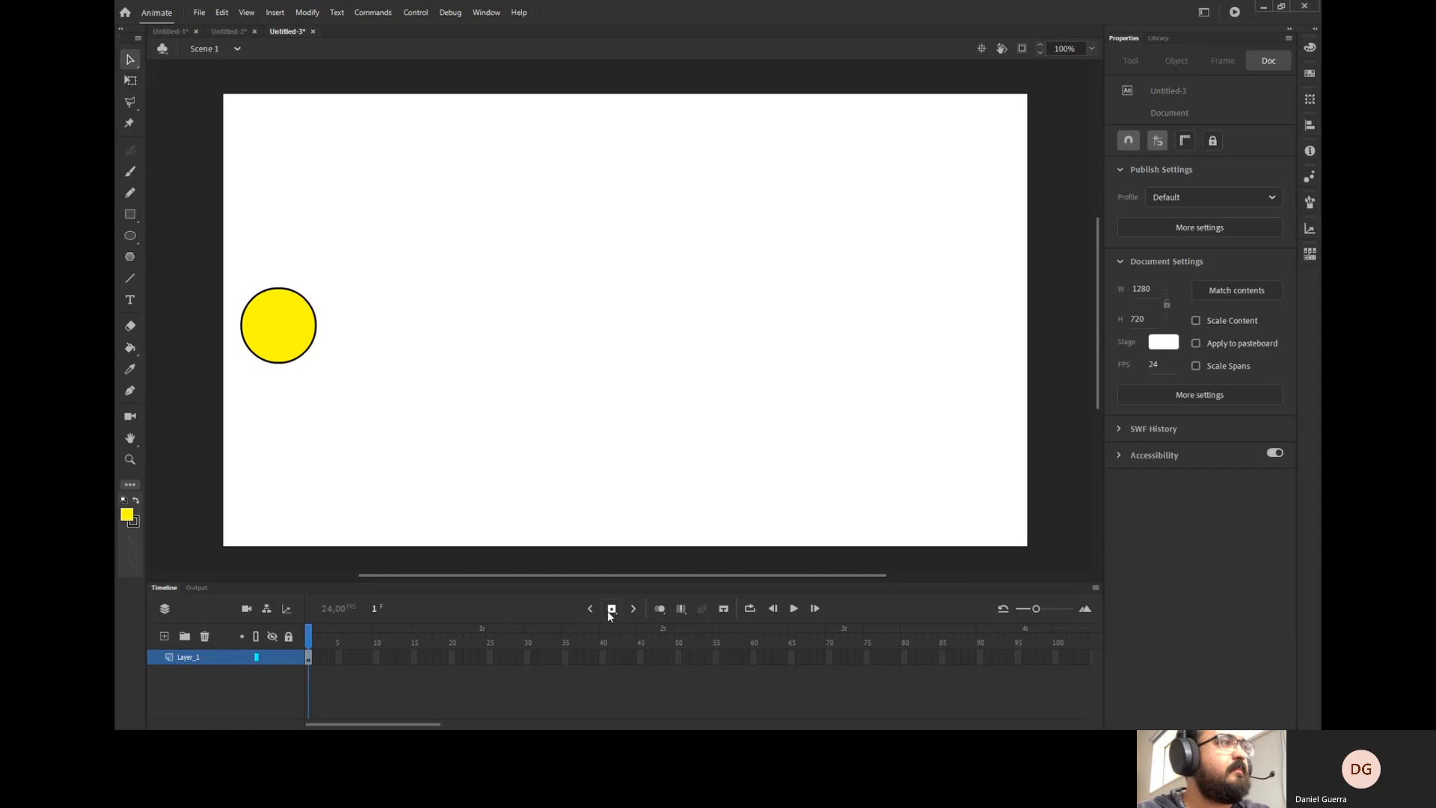
left_click(271, 347)
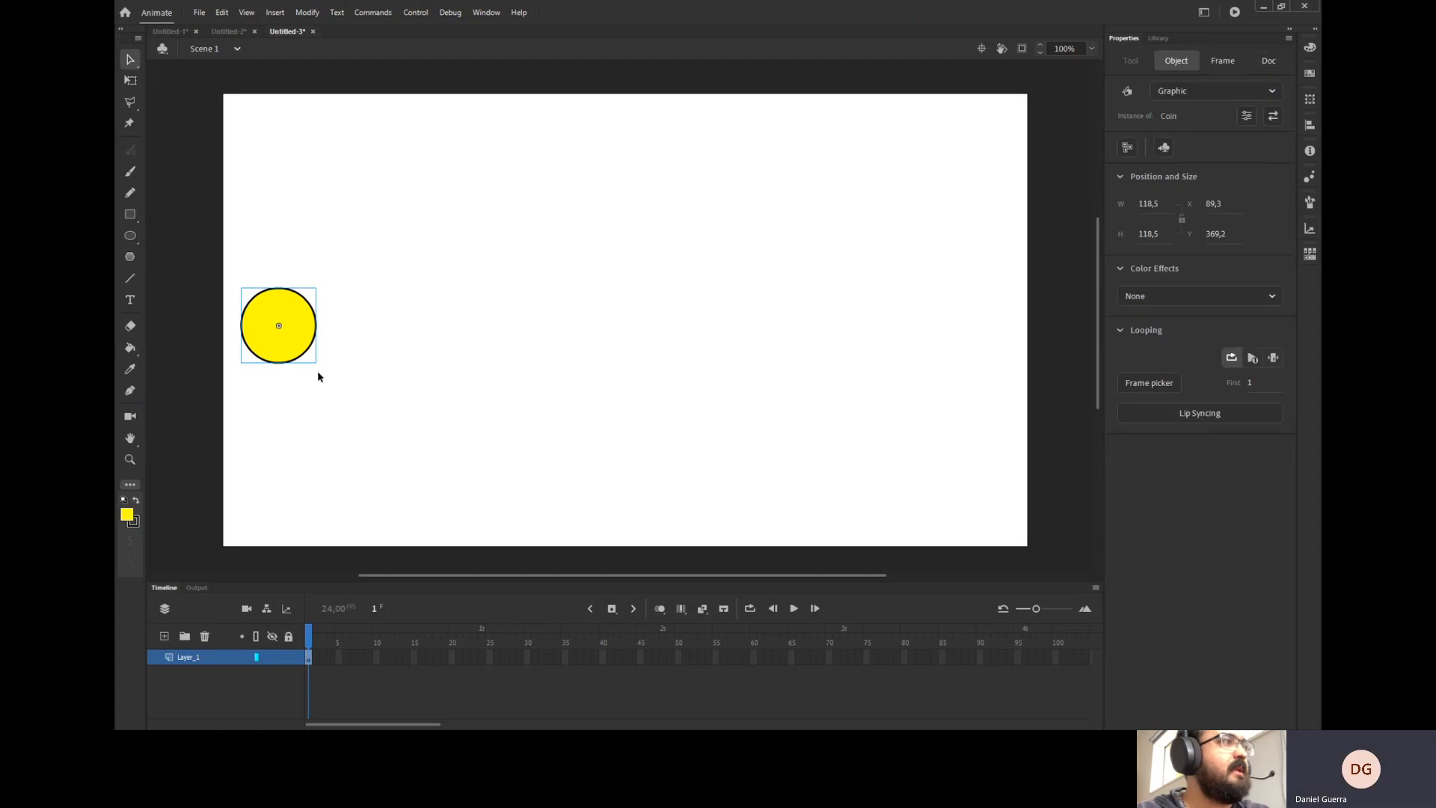
left_click(314, 657)
right_click(315, 657)
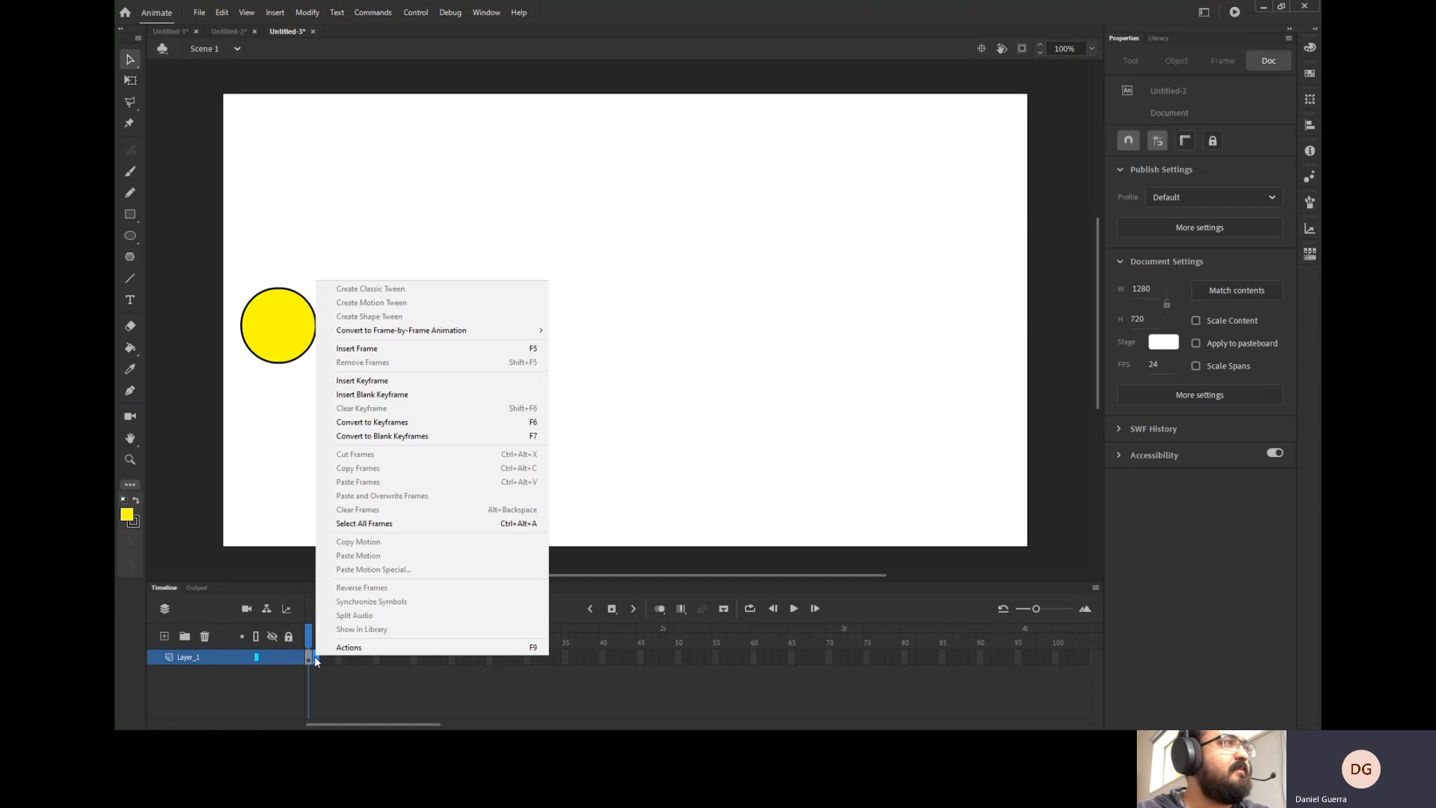
left_click(374, 380)
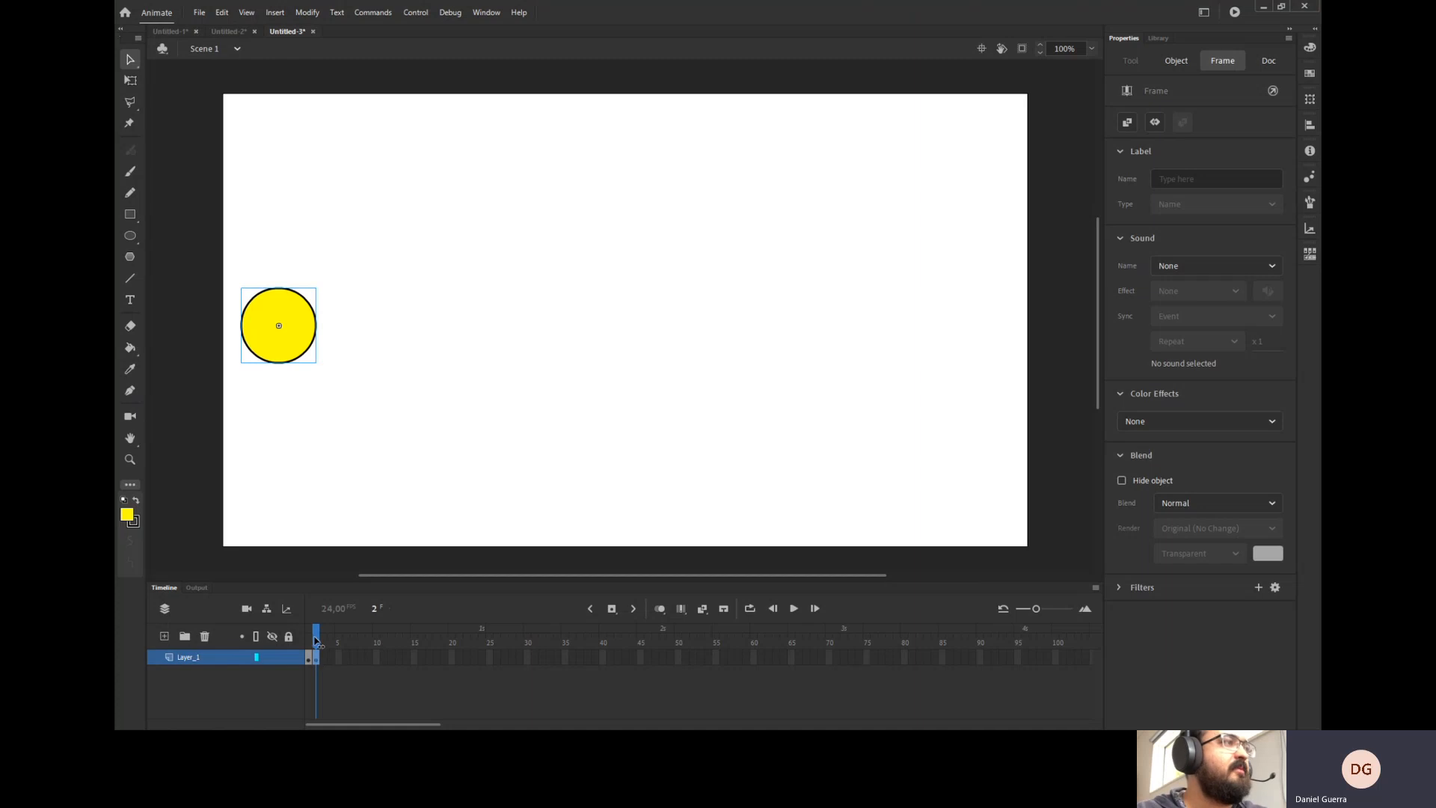
Move the coin slightly to the right on the frame 2 keyframe.
left_click_drag(316, 639, 308, 647)
left_click(309, 661)
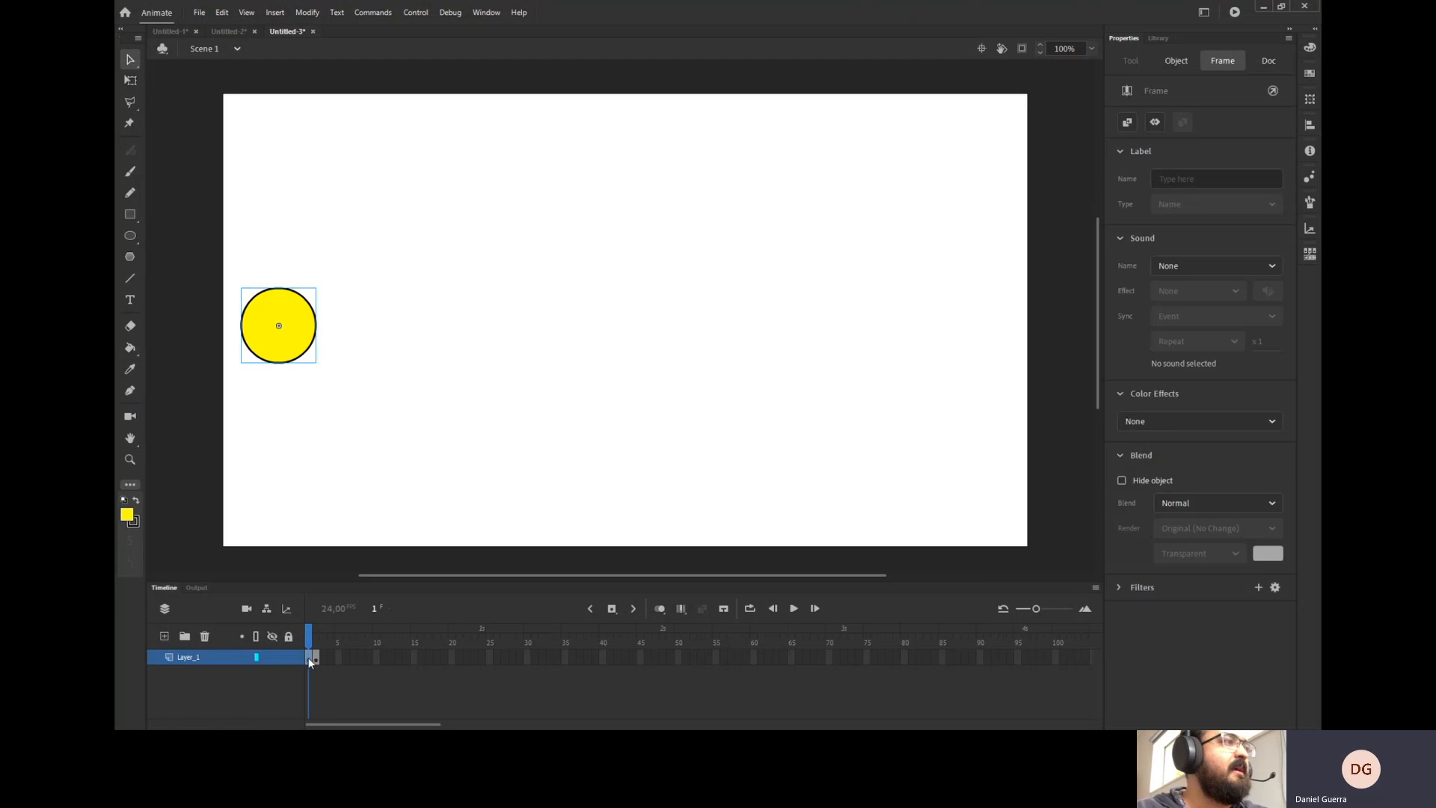
left_click(317, 658)
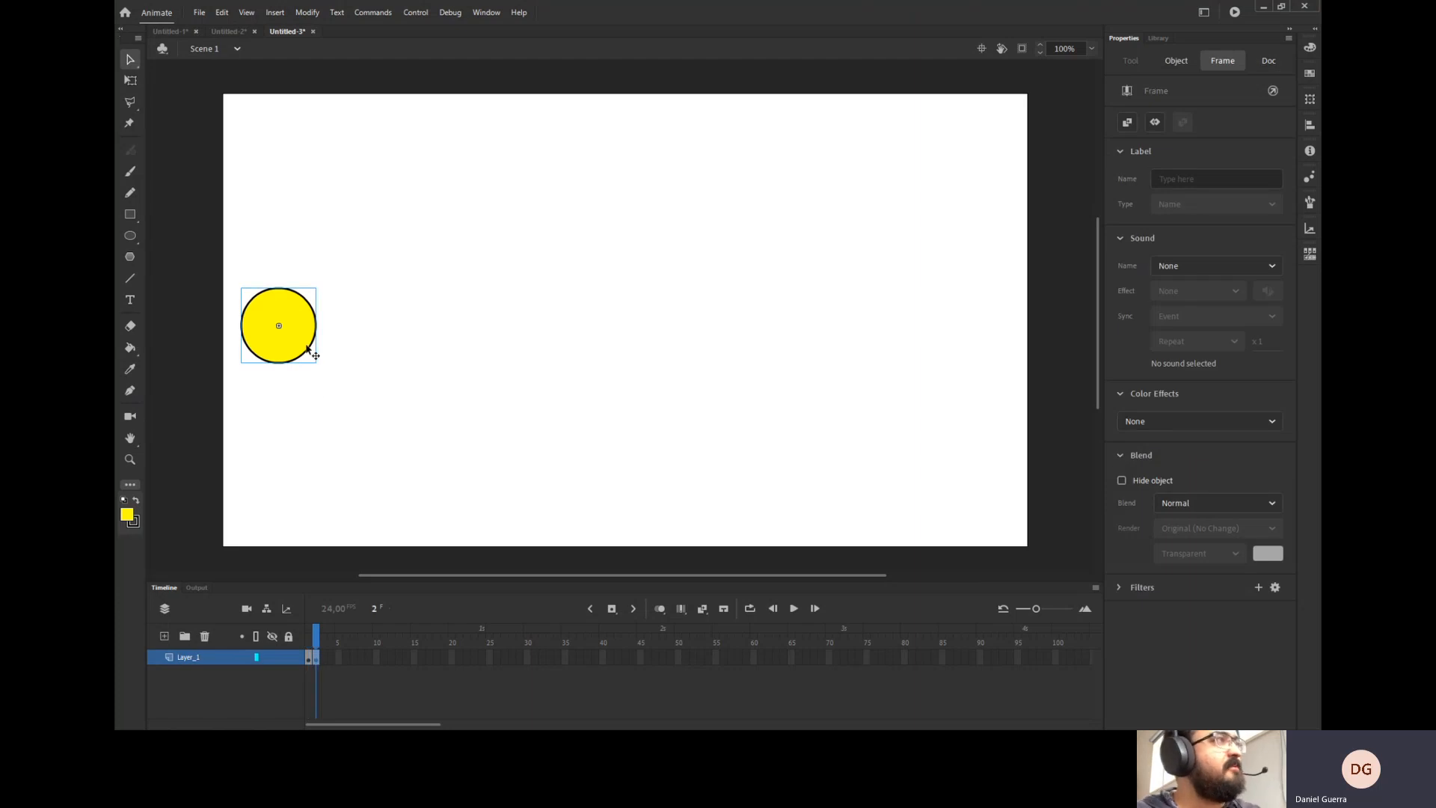
left_click_drag(307, 347, 344, 352)
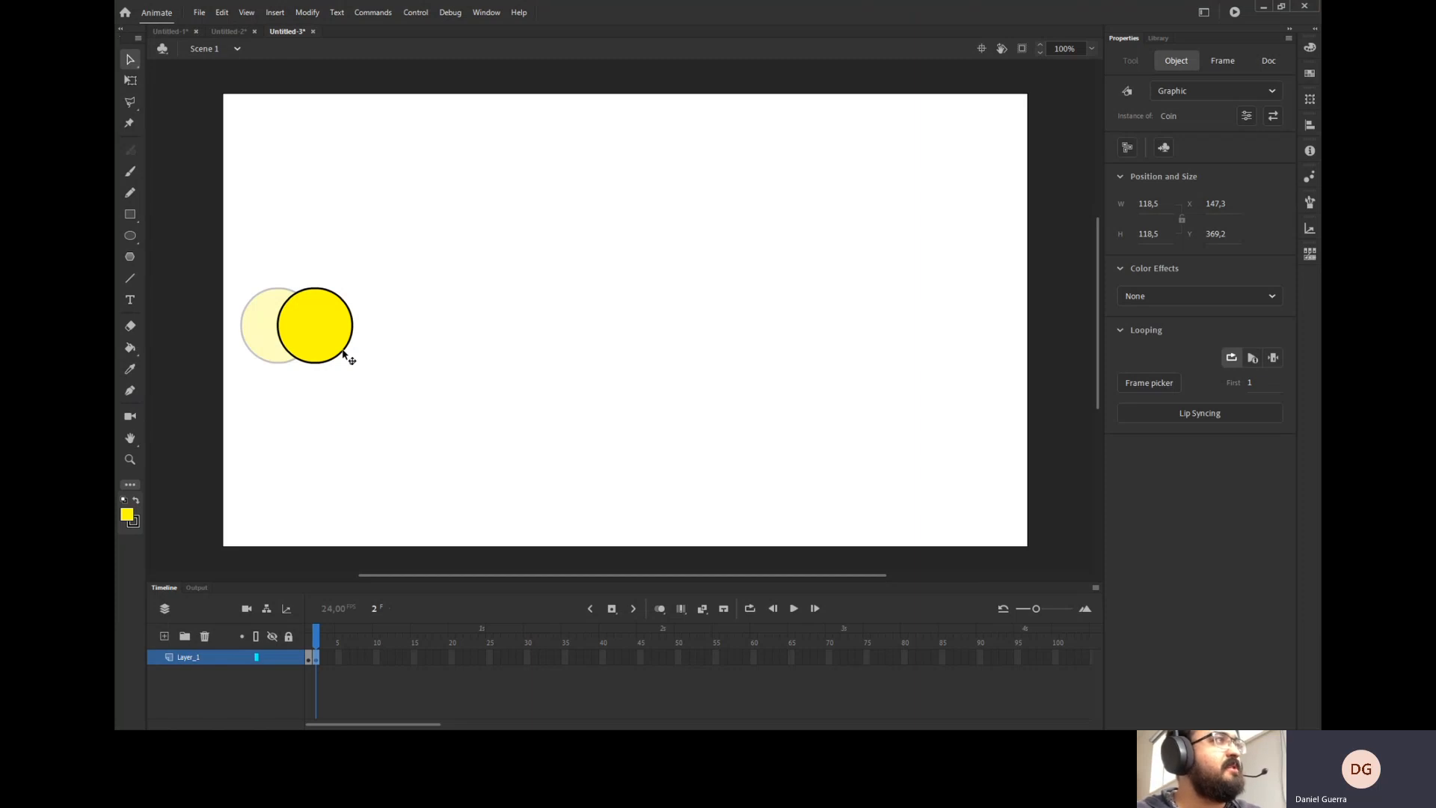
left_click_drag(343, 353, 343, 353)
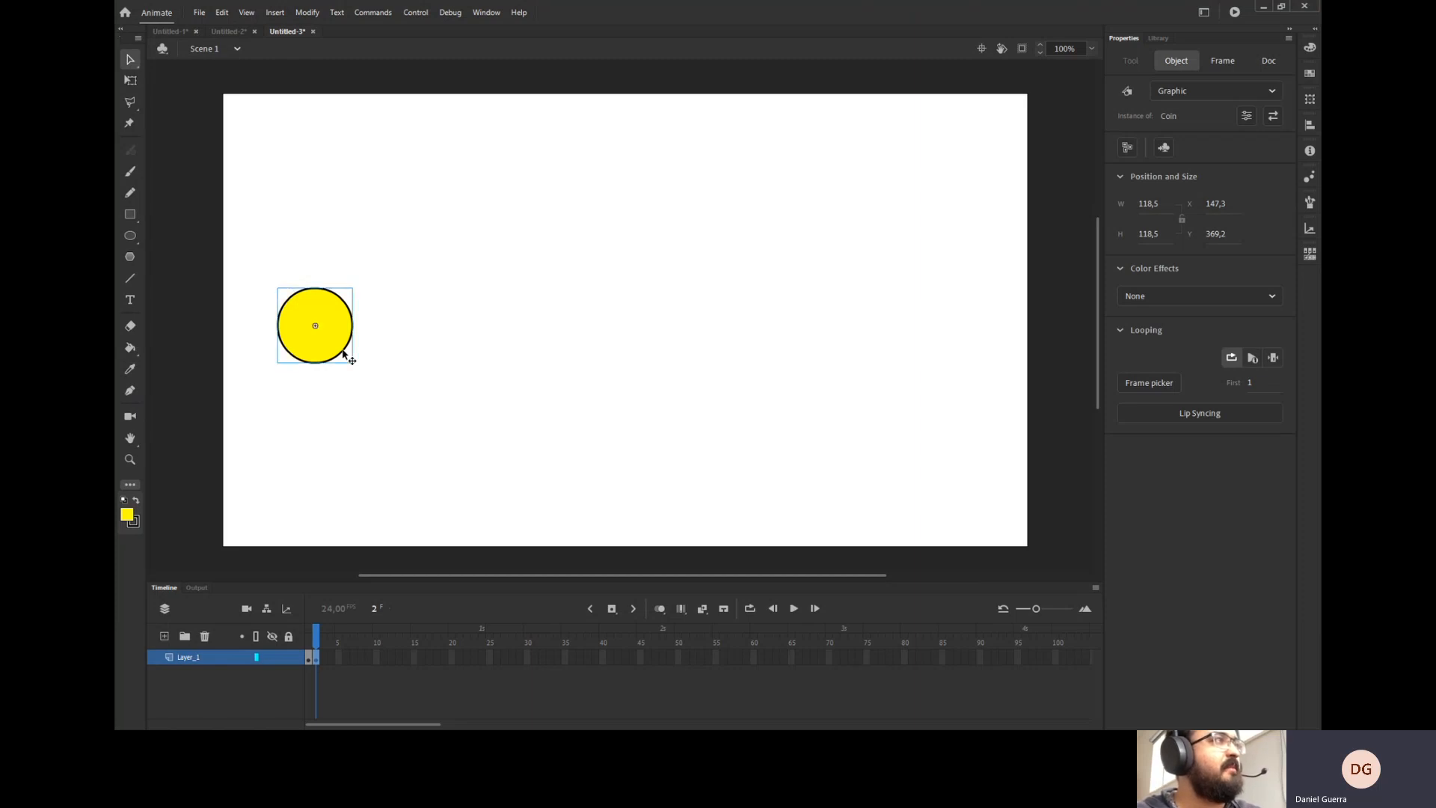
left_click(634, 609)
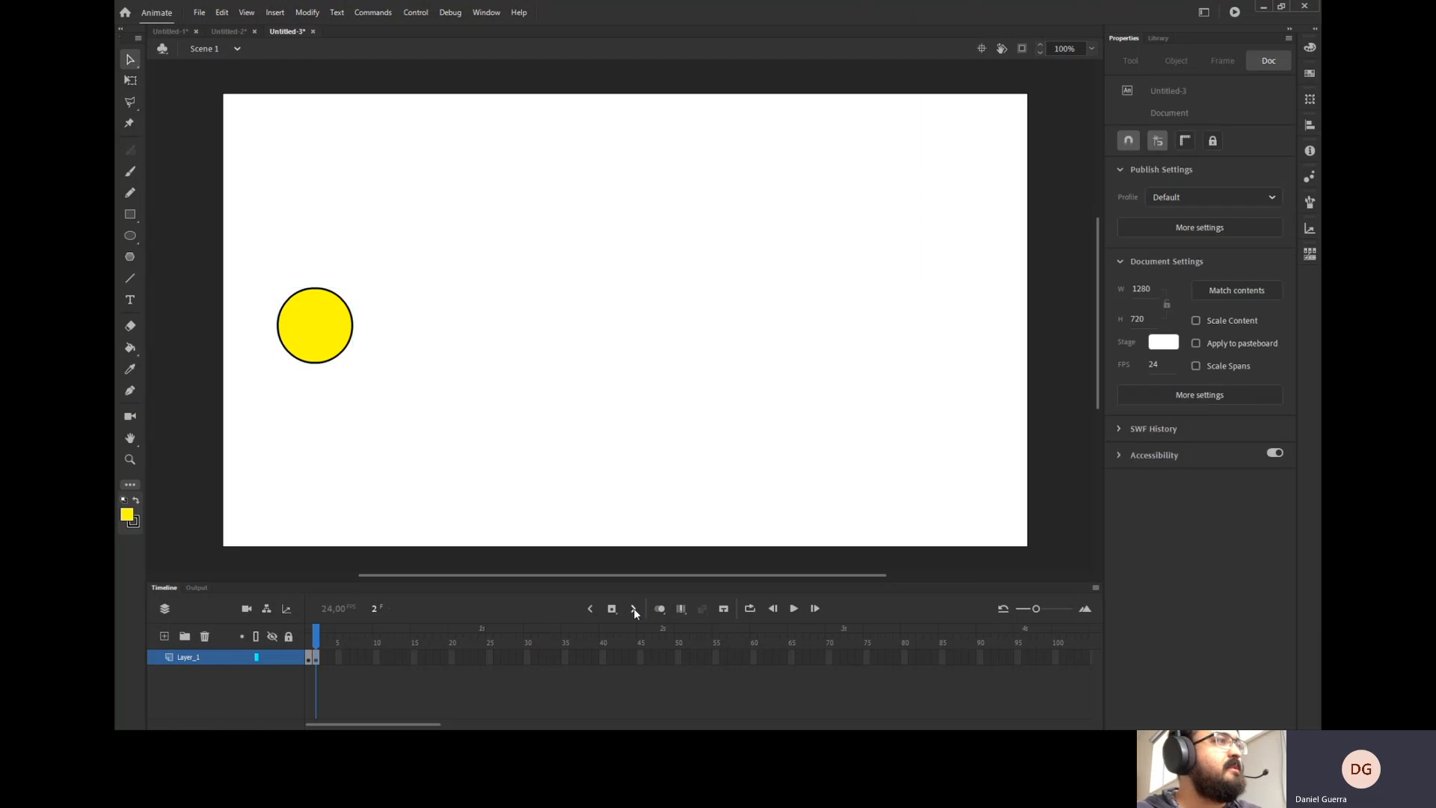
Insert a keyframe at frame 3 and shift the coin a little further right.
left_click(320, 656)
left_click(326, 673)
right_click(323, 658)
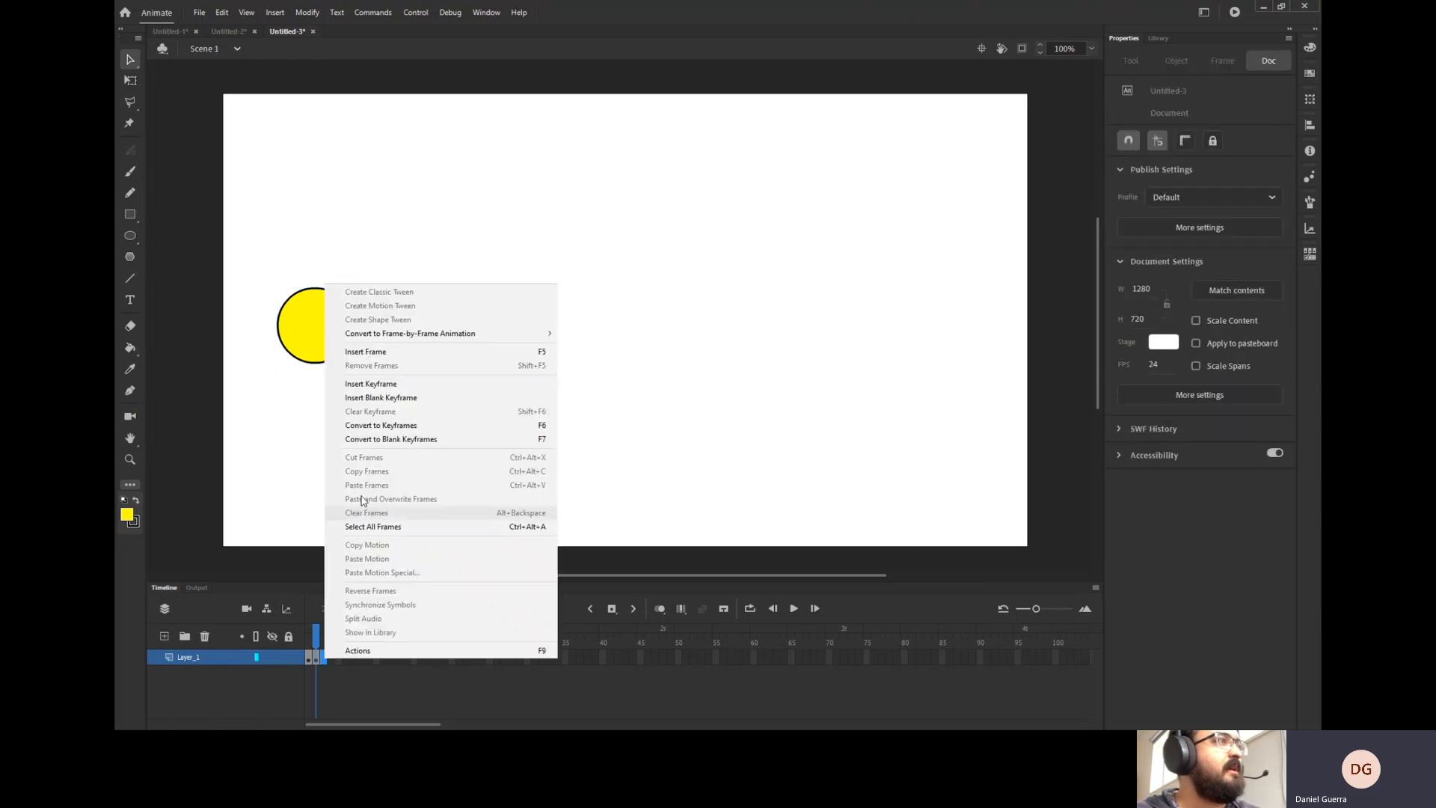
left_click(389, 386)
left_click_drag(339, 346, 380, 347)
Insert a keyframe at frame 4 and shift the coin further right.
left_click(332, 658)
right_click(333, 660)
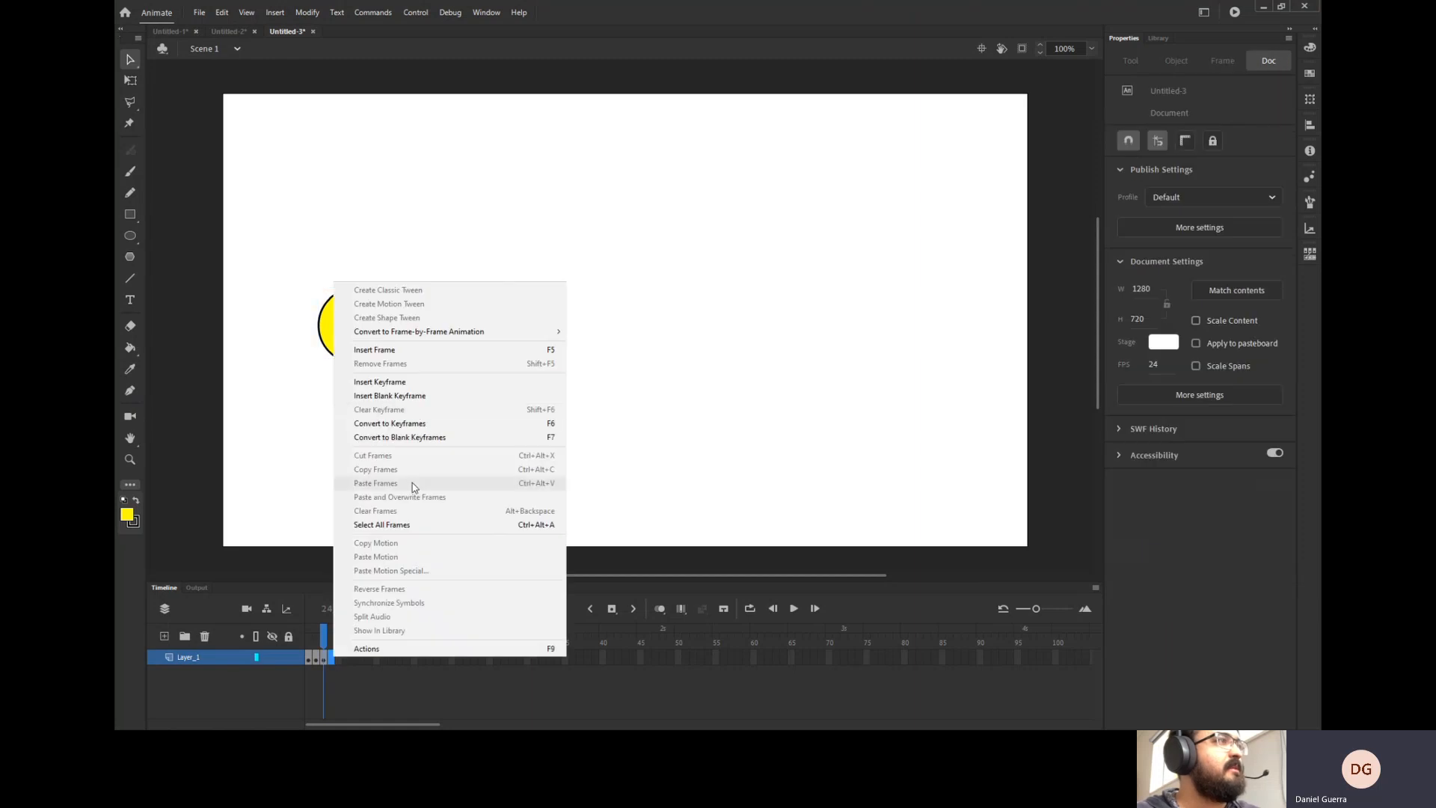
left_click(389, 380)
left_click_drag(370, 349, 409, 347)
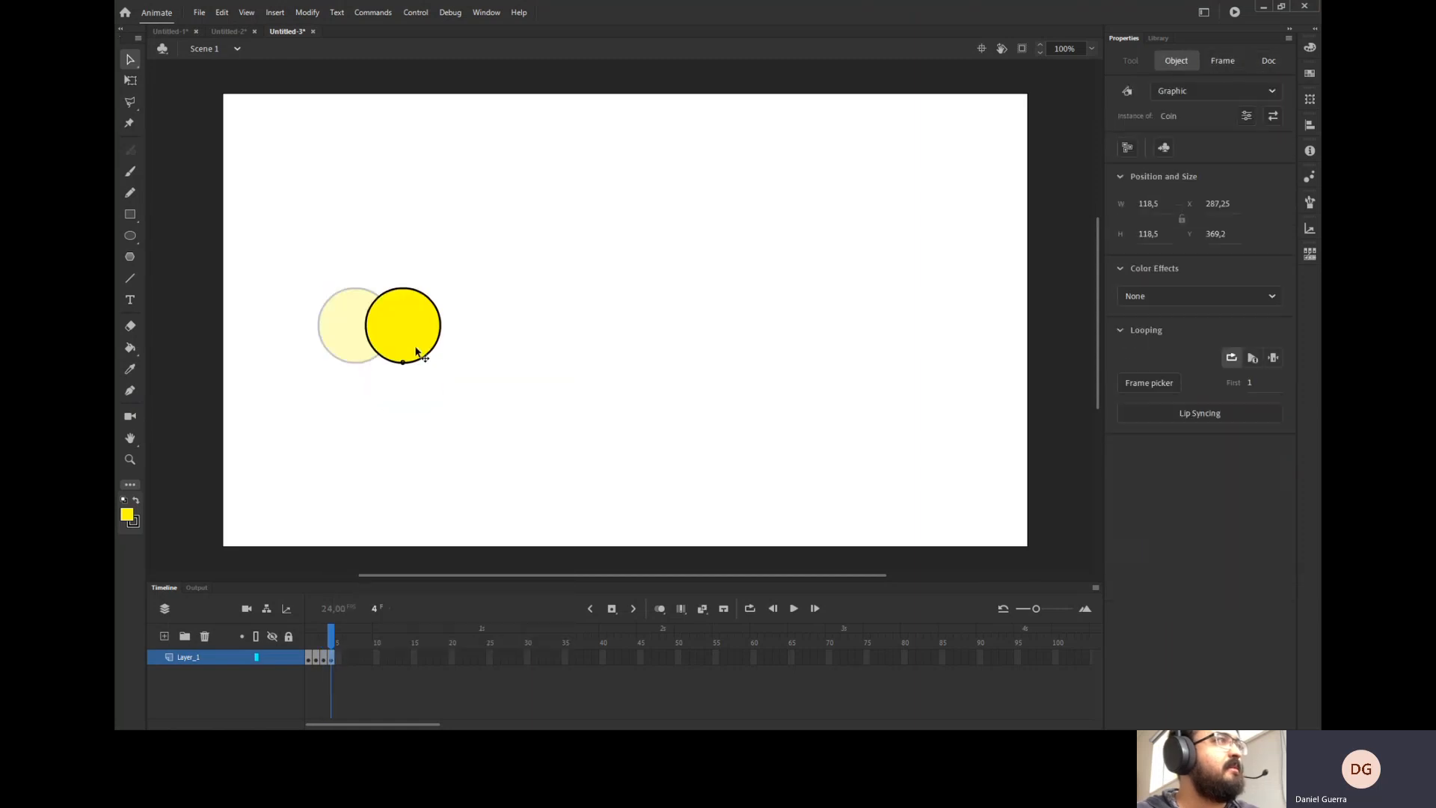
Insert a keyframe at frame 5 and move the coin further right.
left_click(336, 655)
right_click(337, 655)
left_click(384, 379)
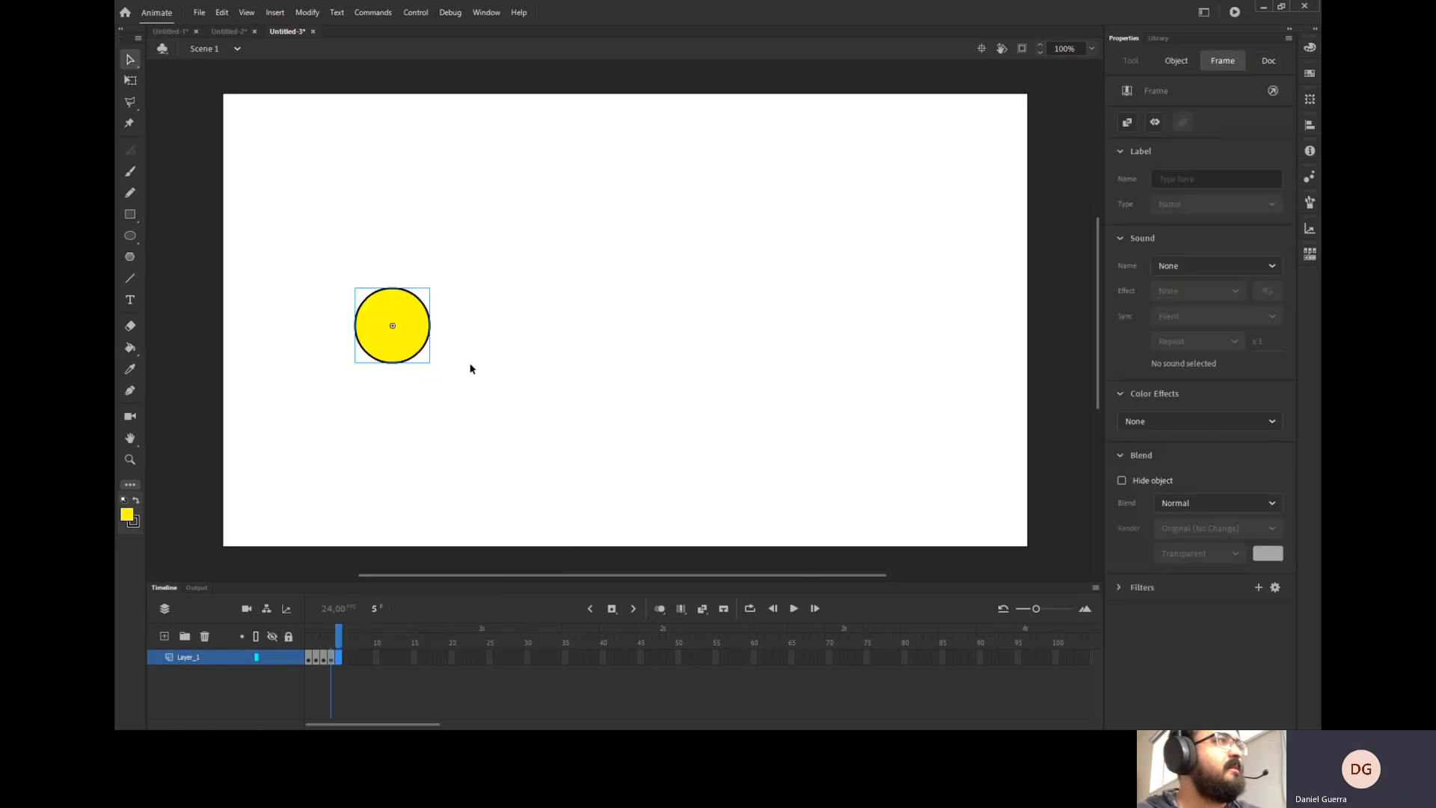
left_click_drag(439, 352, 471, 357)
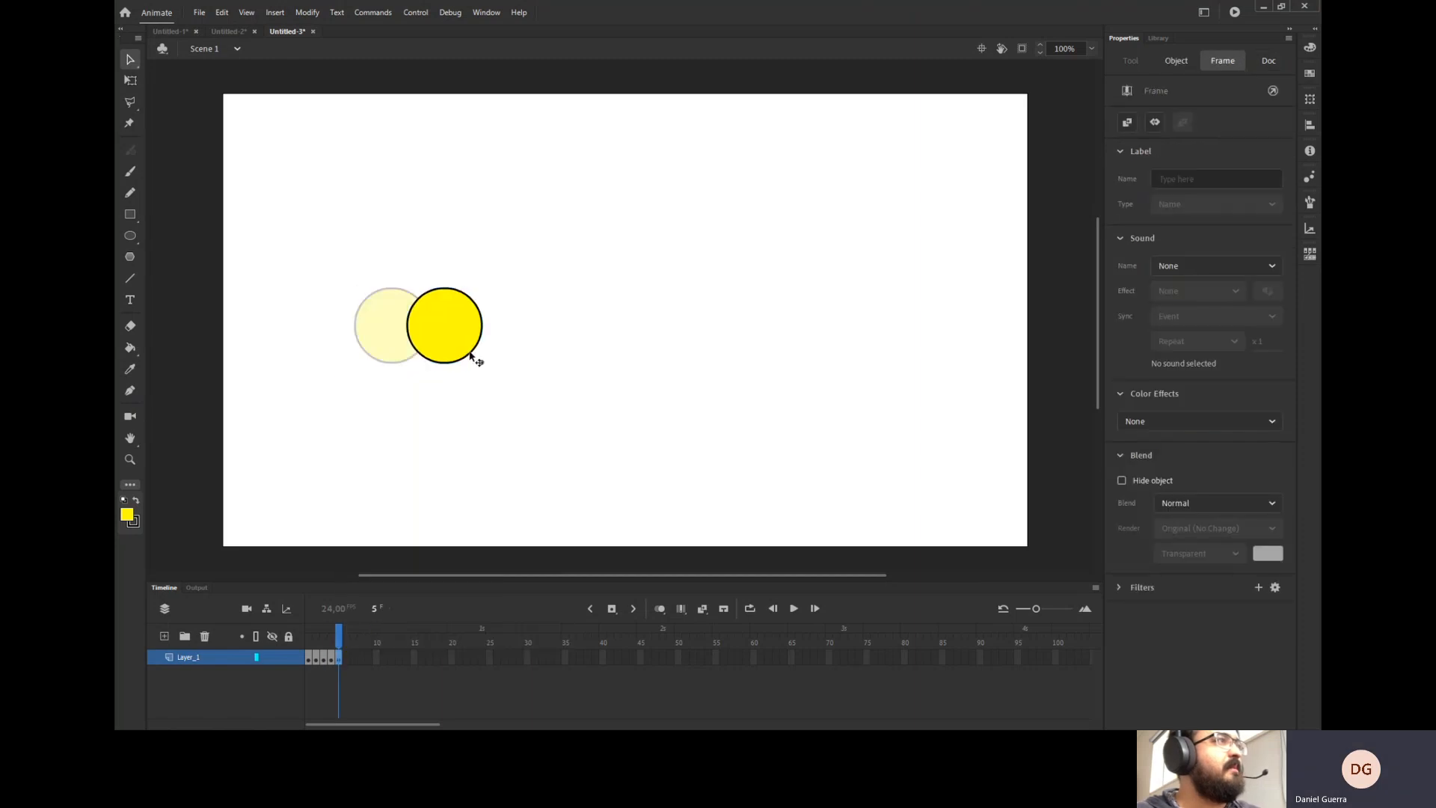
Insert a keyframe at frame 6 and nudge the coin further right.
right_click(347, 656)
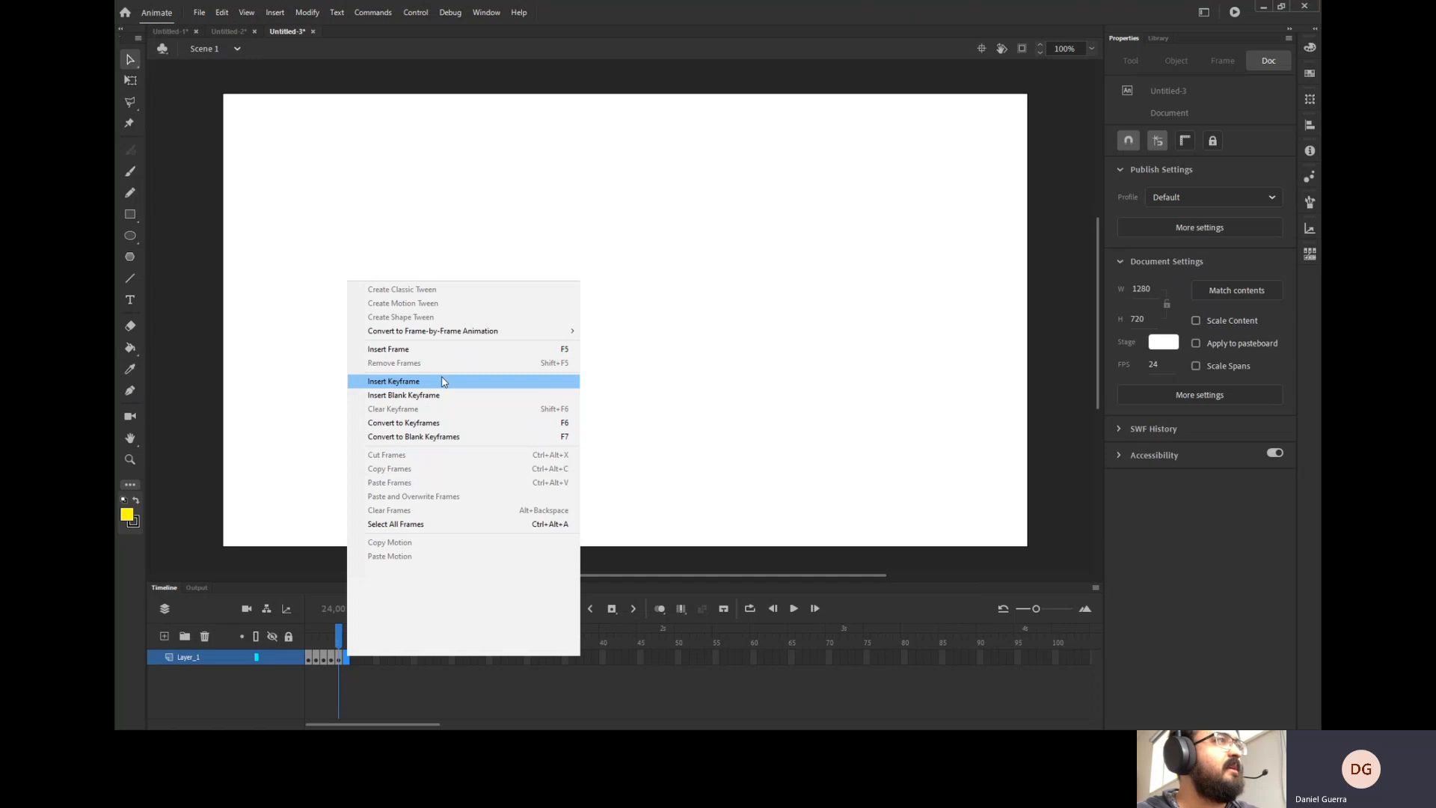
left_click(442, 381)
left_click_drag(458, 362, 503, 362)
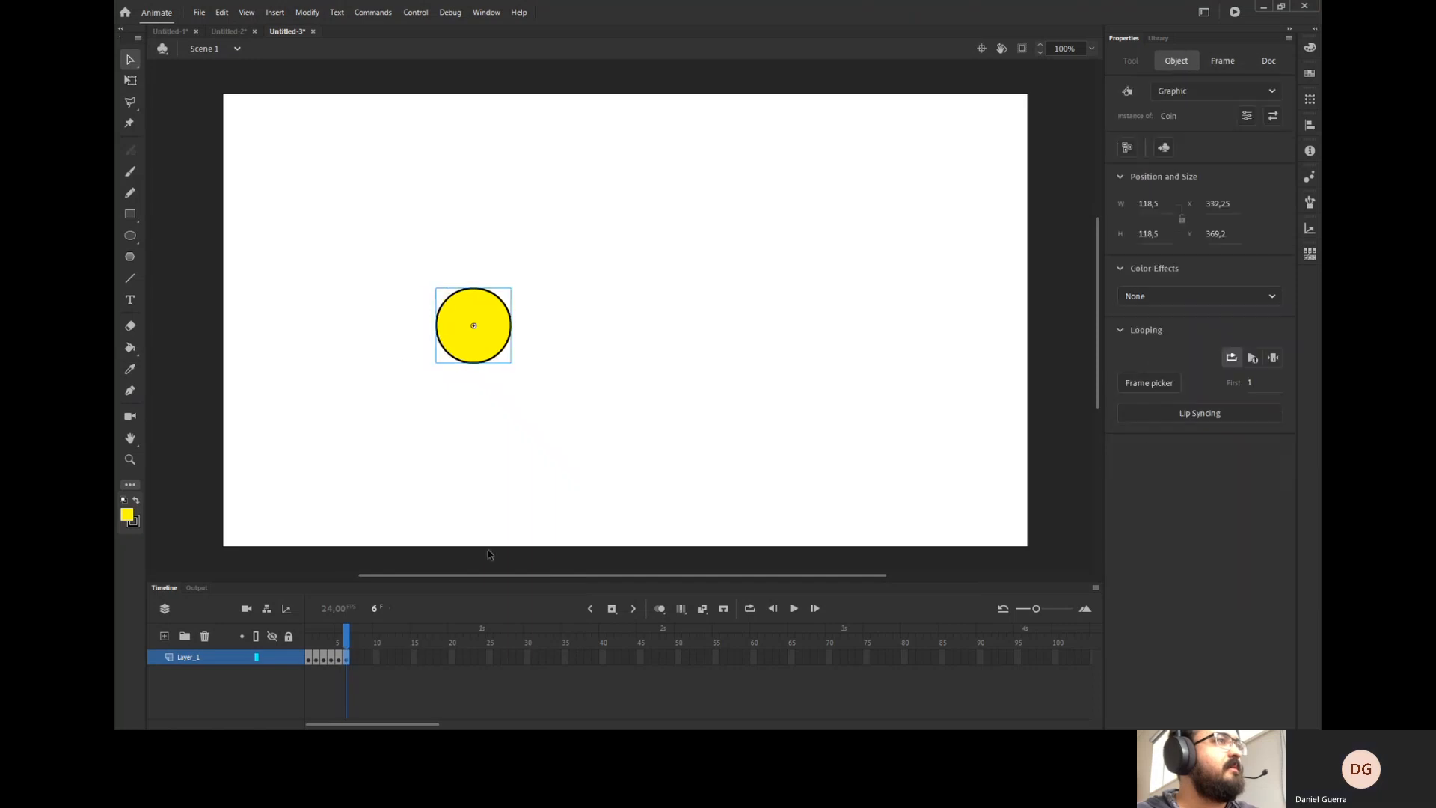
Add keyframes from frame 7 through frame 12, moving the coin toward the stage's centre-right.
left_click(612, 607)
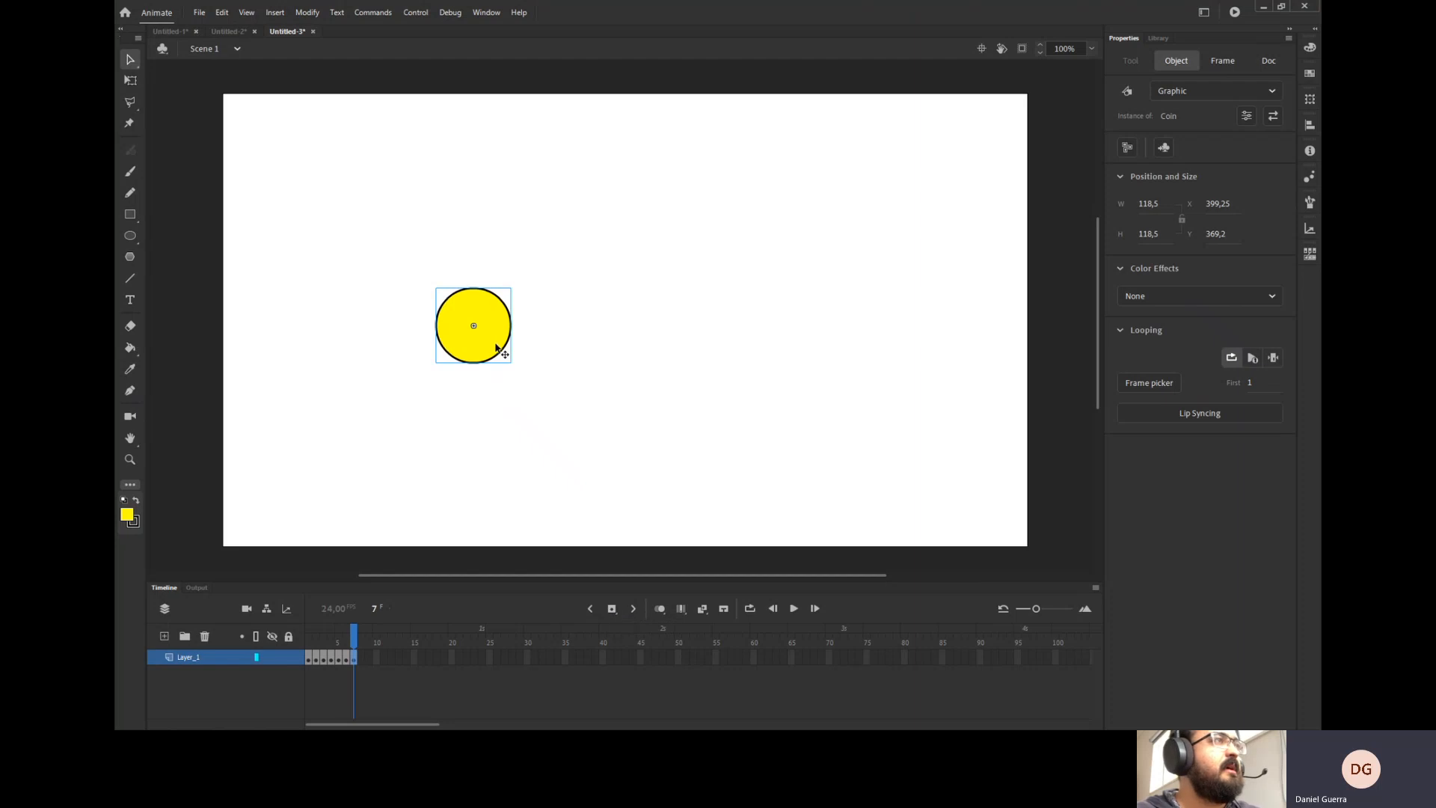
left_click_drag(491, 346, 728, 343)
left_click(611, 608)
left_click(612, 607)
left_click(611, 608)
left_click(612, 608)
left_click(611, 608)
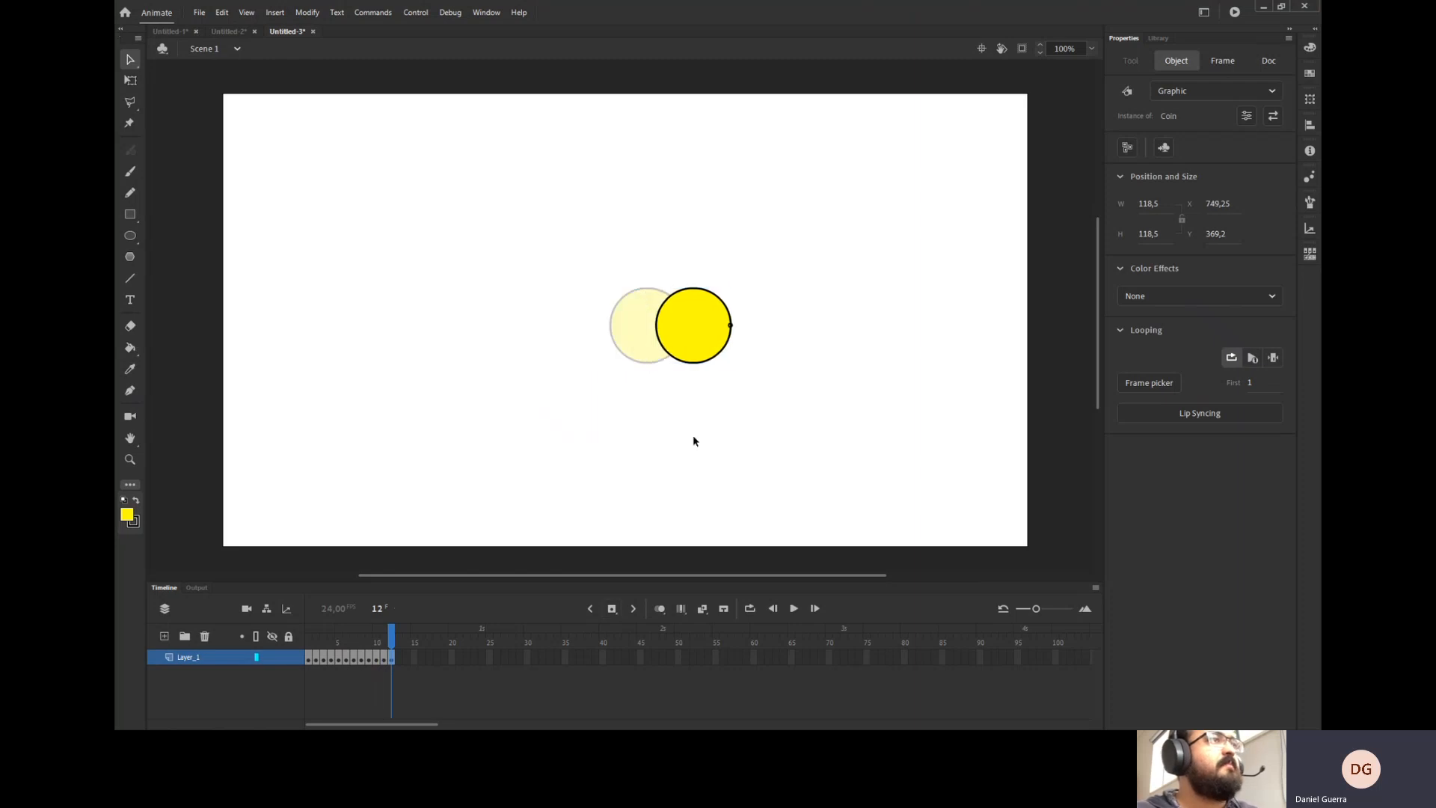
Insert a keyframe at frame 13 and shift the coin further right.
left_click(699, 340)
key("F6")
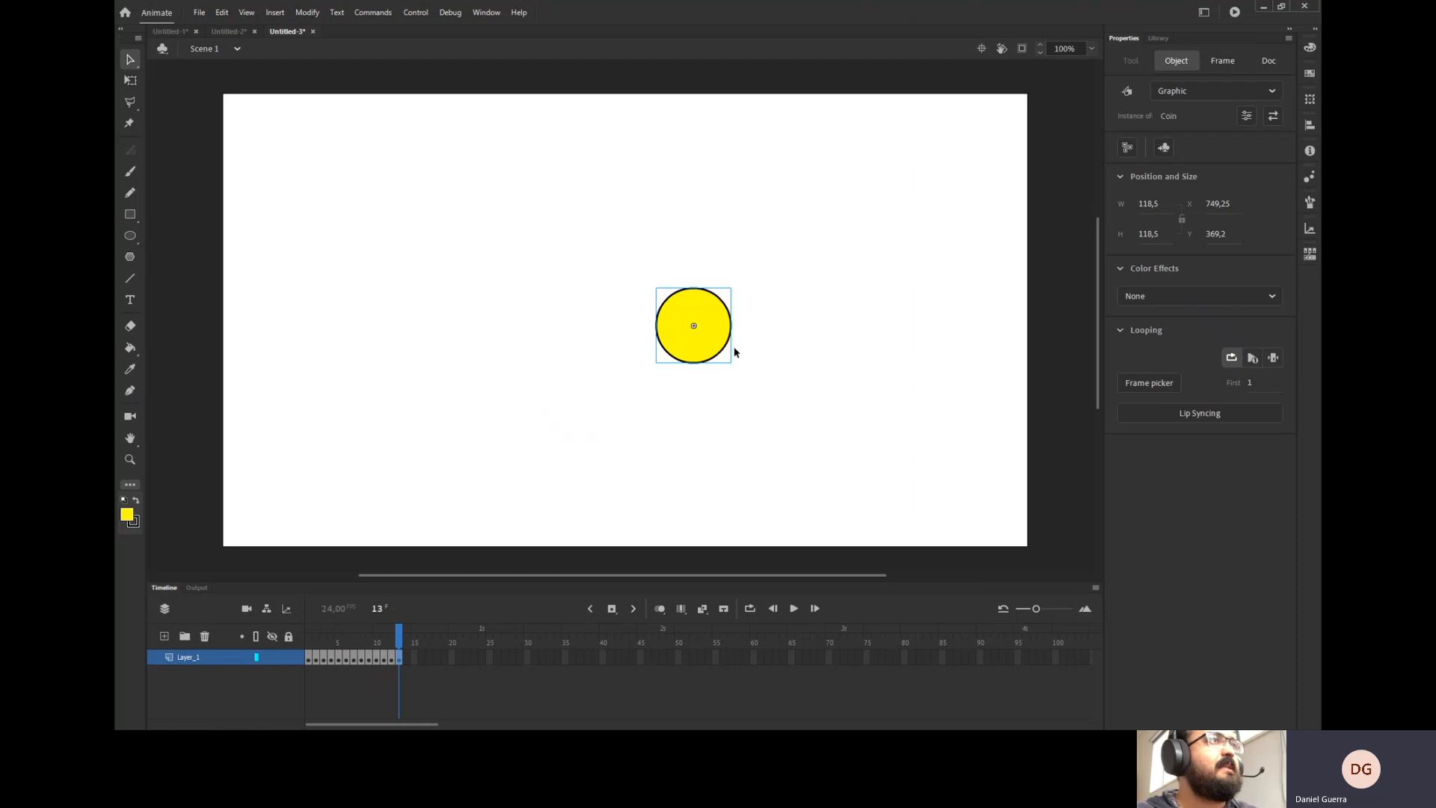
left_click(732, 347)
left_click_drag(685, 348, 733, 349)
left_click(746, 395)
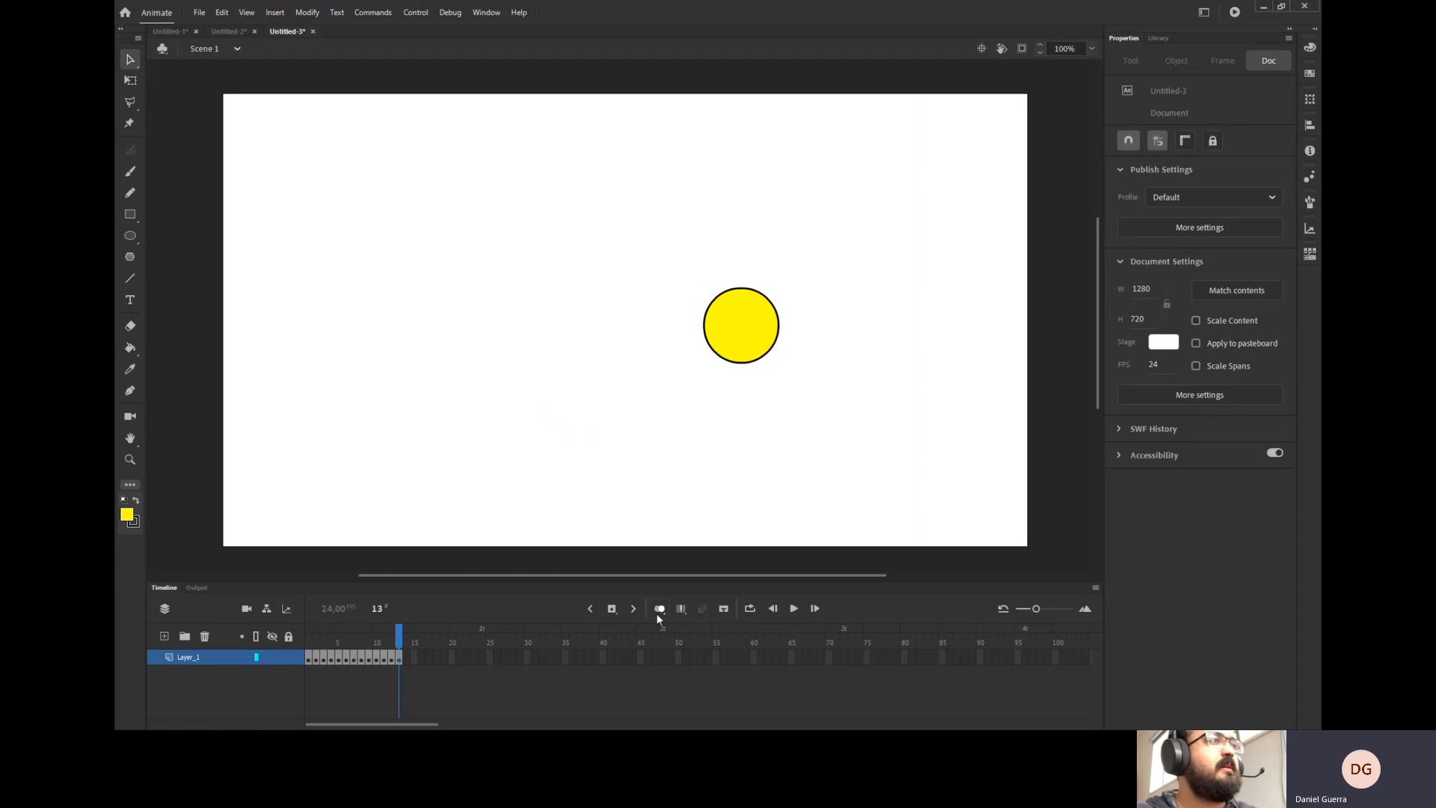
Insert keyframes through frame 18, moving the coin to the stage's right edge.
key("F6")
left_click(763, 361)
left_click_drag(769, 355, 1000, 354)
key("F6")
left_click(612, 608)
left_click(612, 608)
left_click(612, 608)
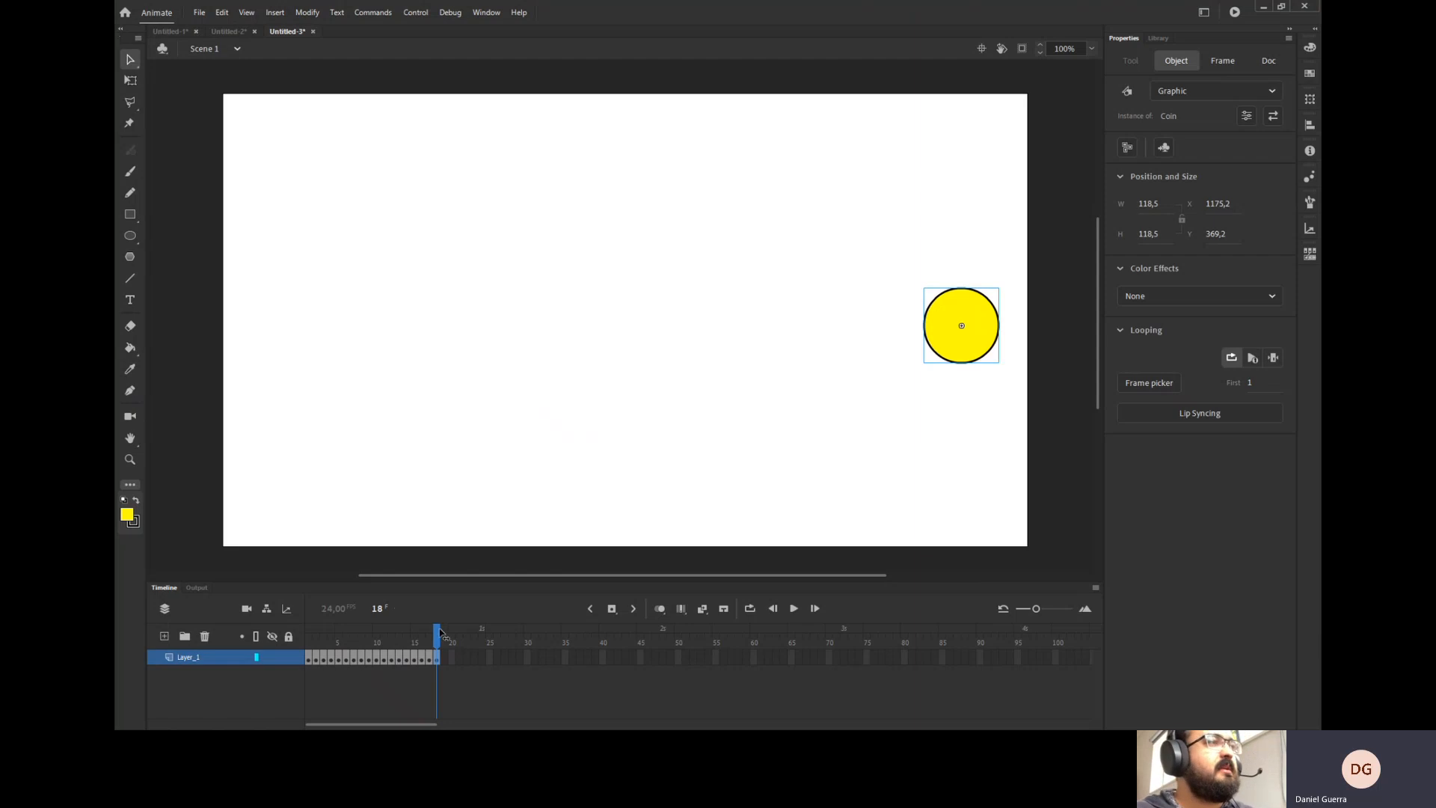
Play the animation from the start to preview the coin's motion.
mouse_move(439, 644)
left_mouse_down()
mouse_move(277, 658)
mouse_move(438, 661)
left_mouse_up()
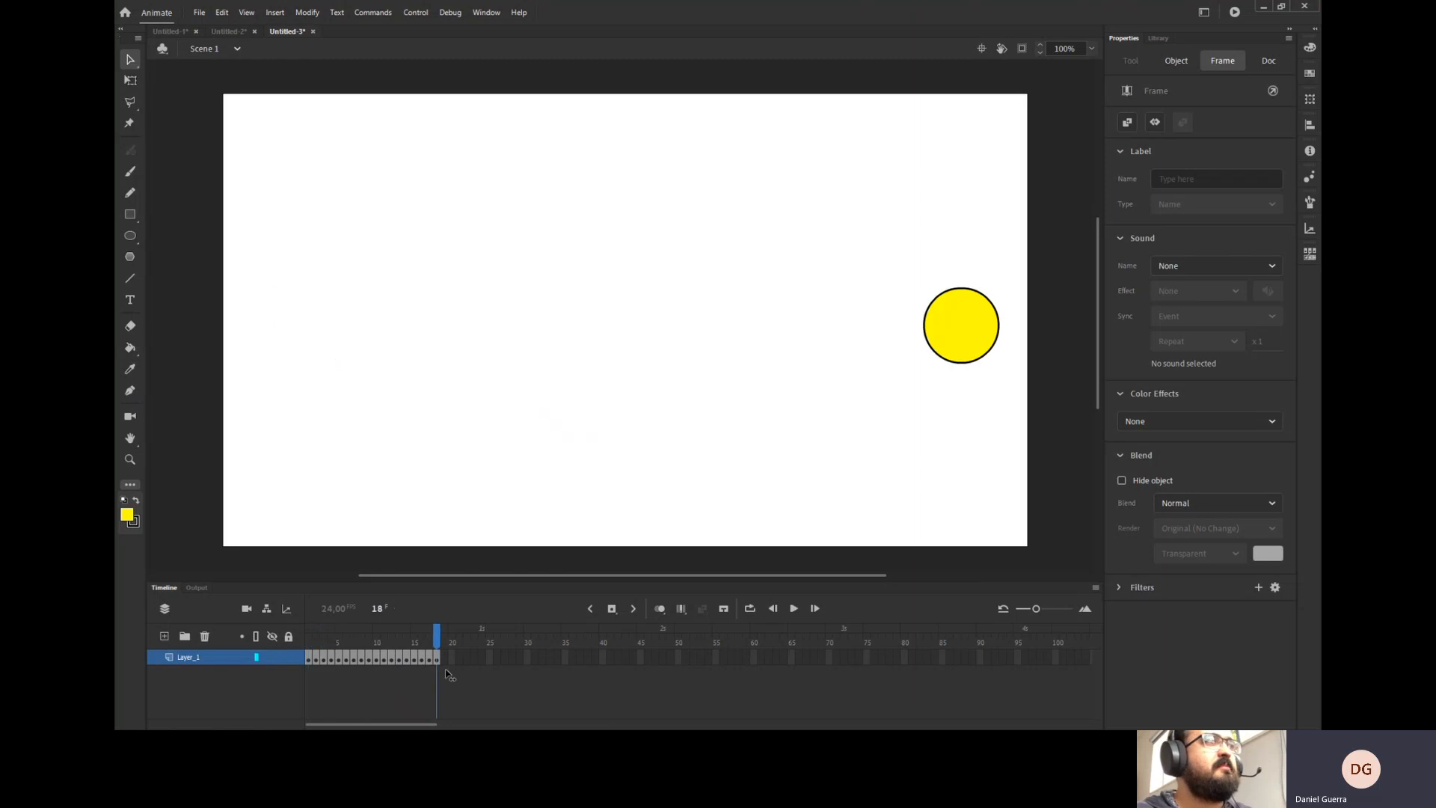
key("Return")
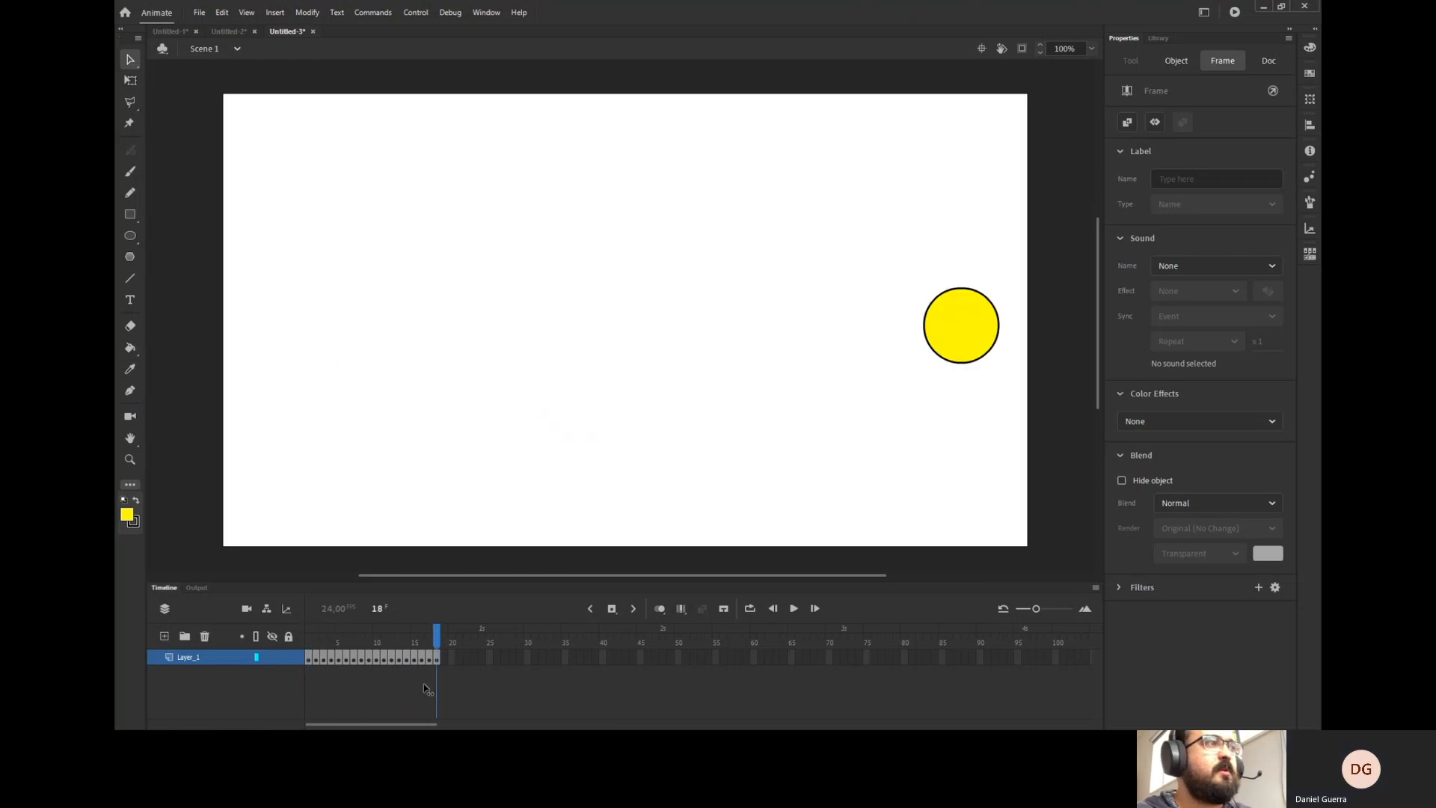
key("Return")
left_click(309, 667)
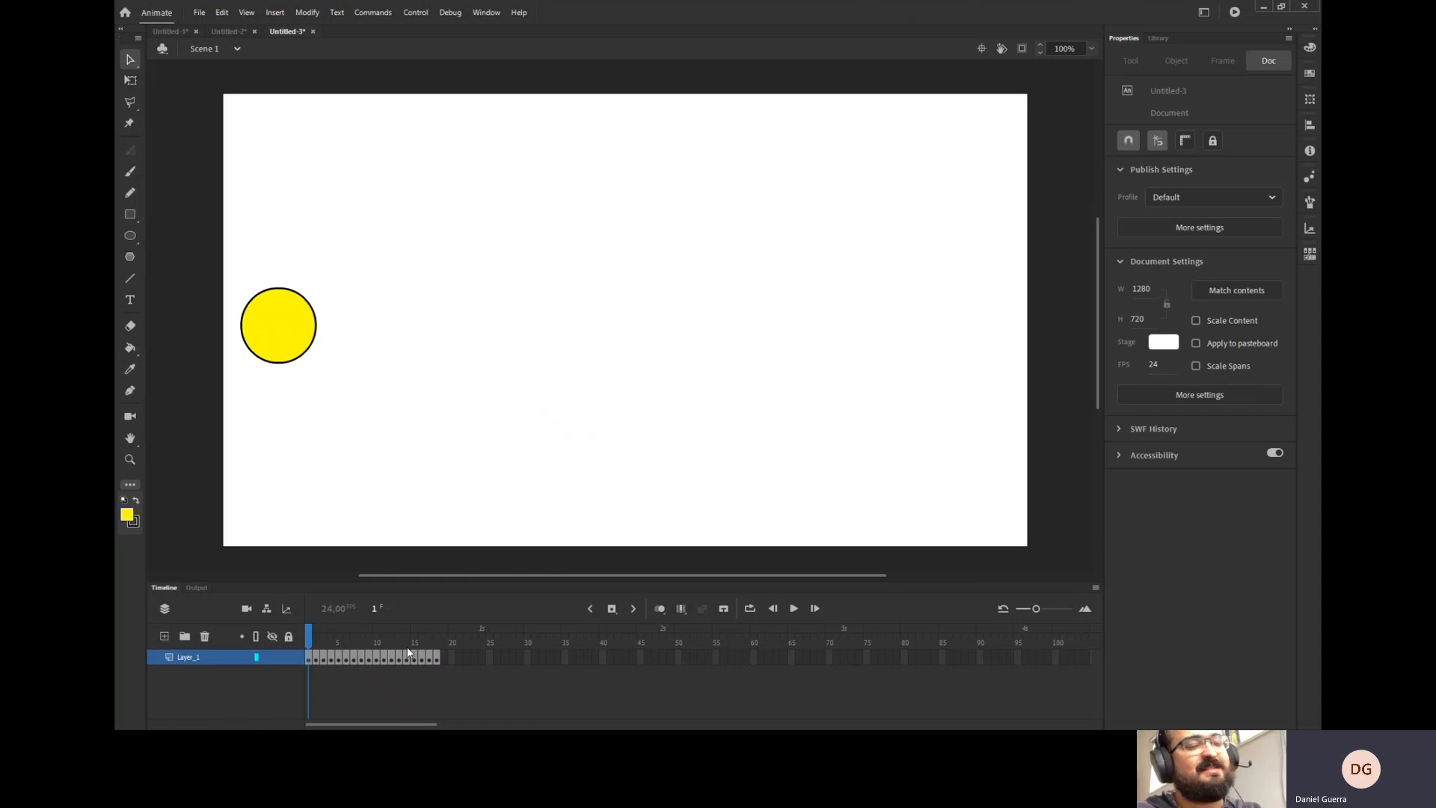
key("Return")
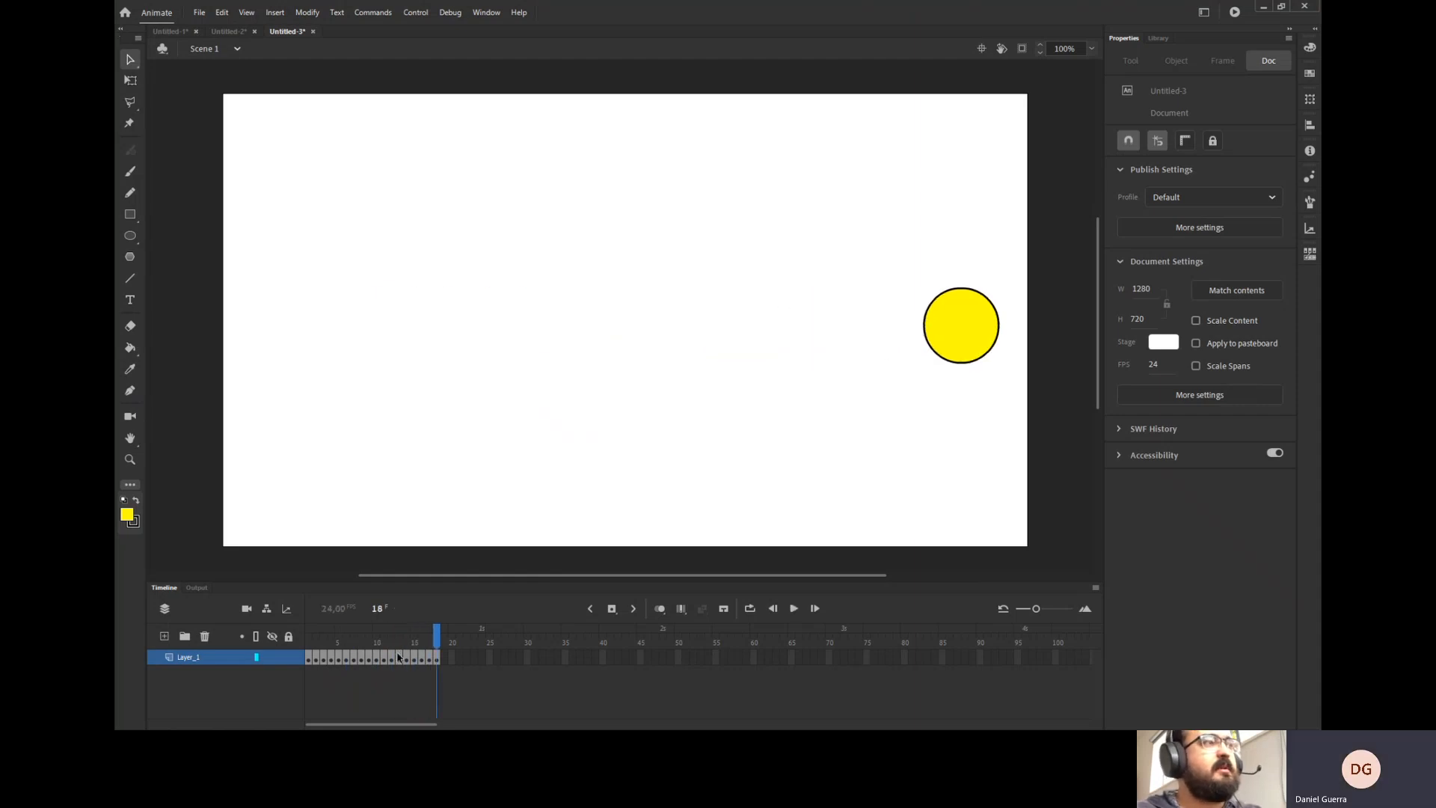
key("Return")
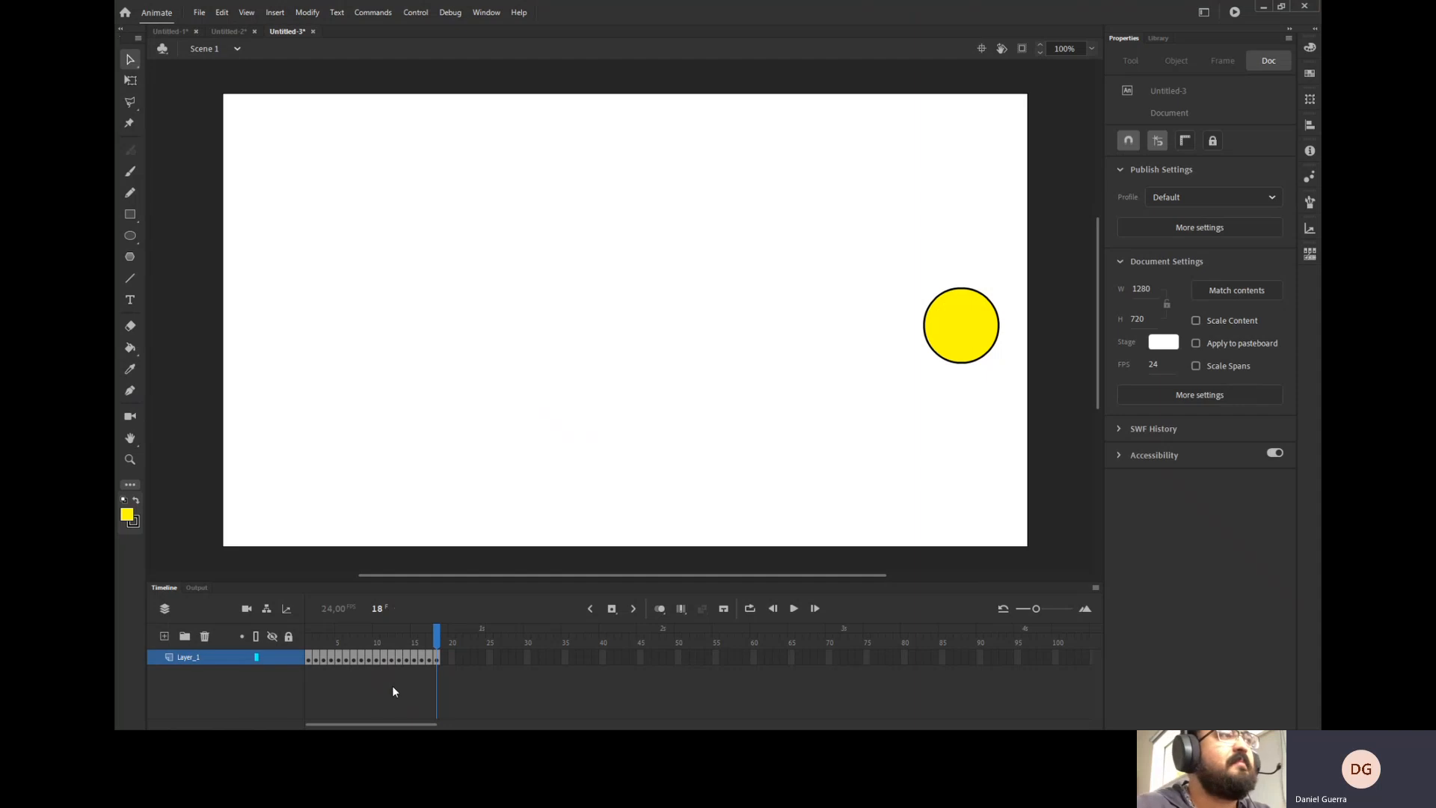
Turn on onion skin and extend its range markers to cover frames 1 through 18.
left_click(659, 608)
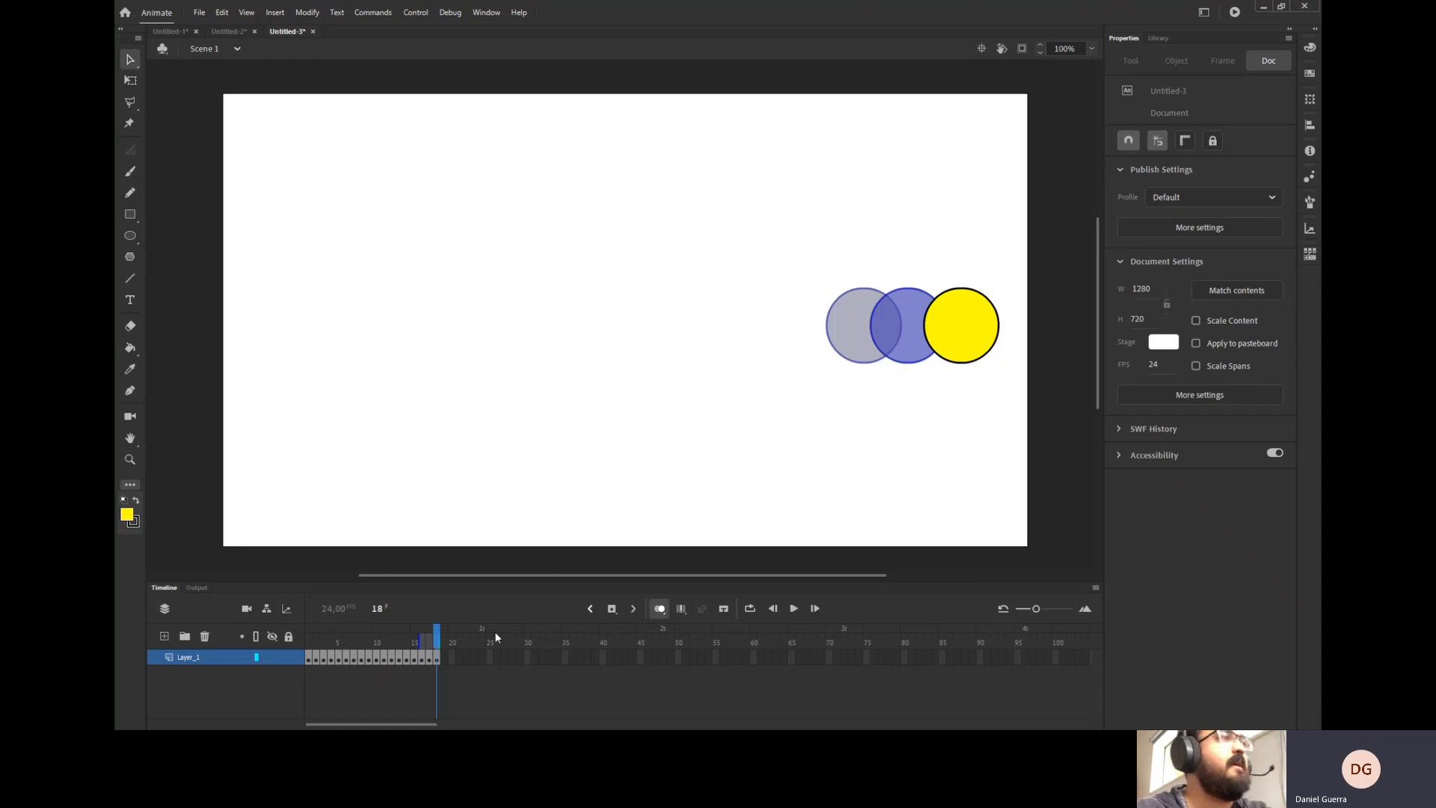
left_click_drag(438, 642, 379, 670)
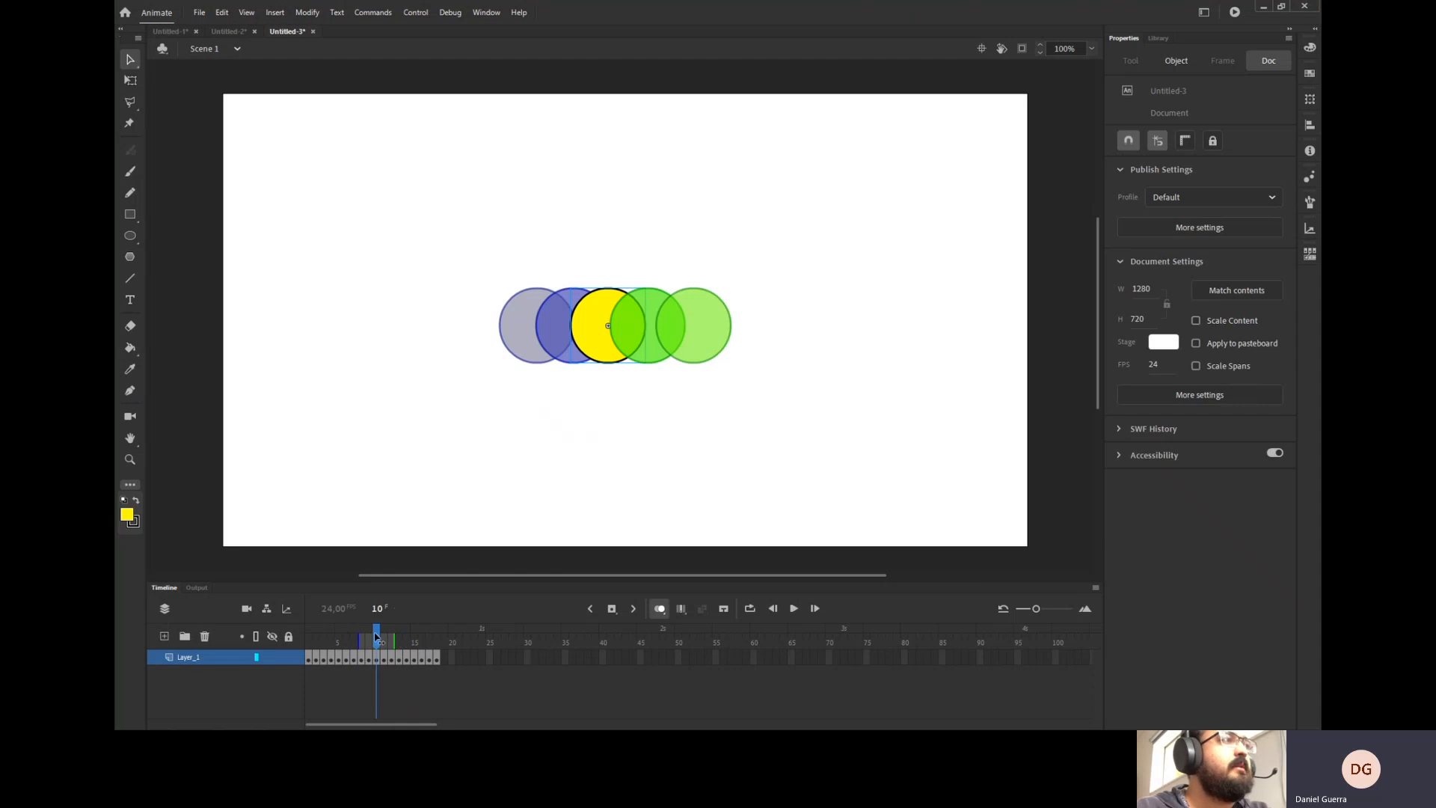
left_click_drag(376, 635, 369, 637)
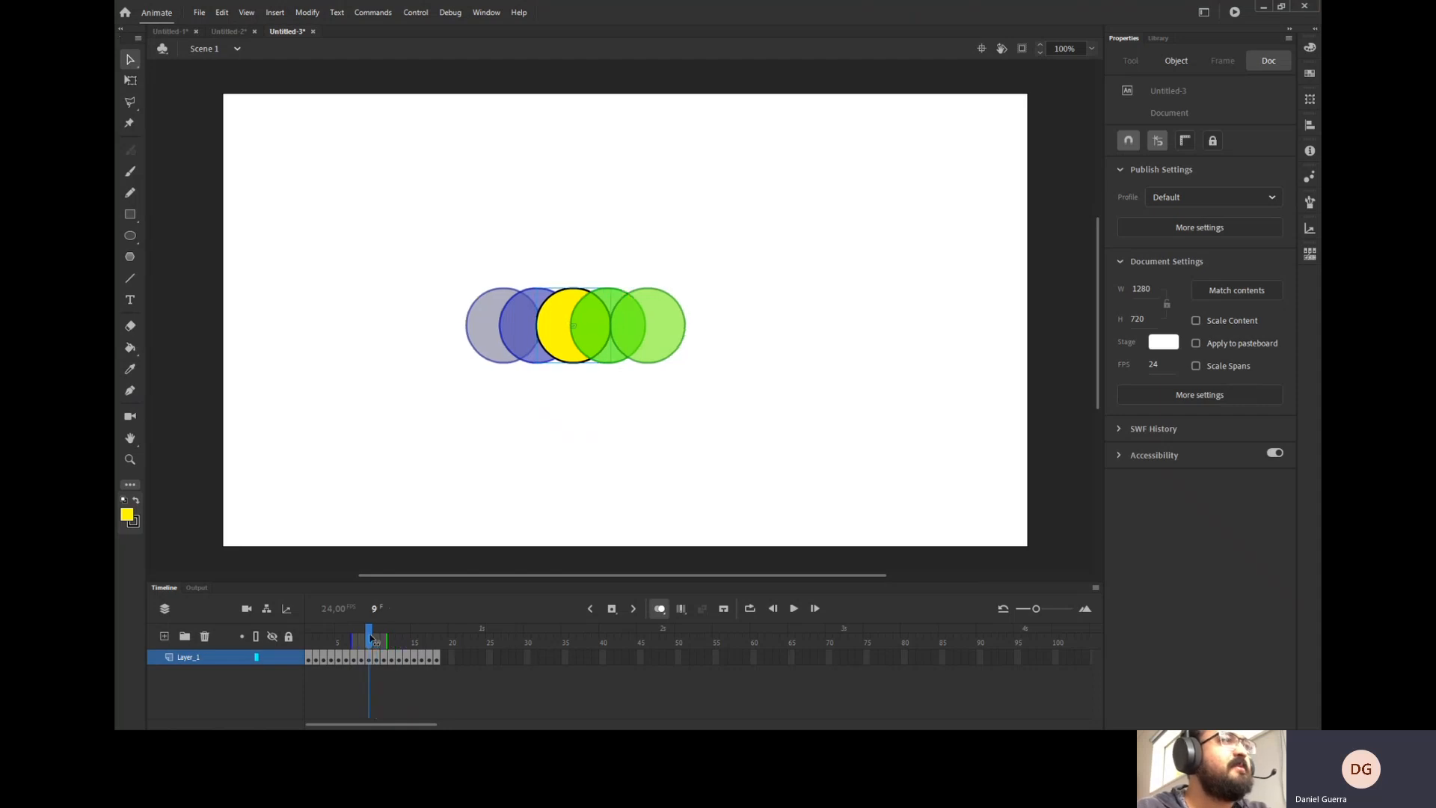
left_click_drag(370, 636, 376, 637)
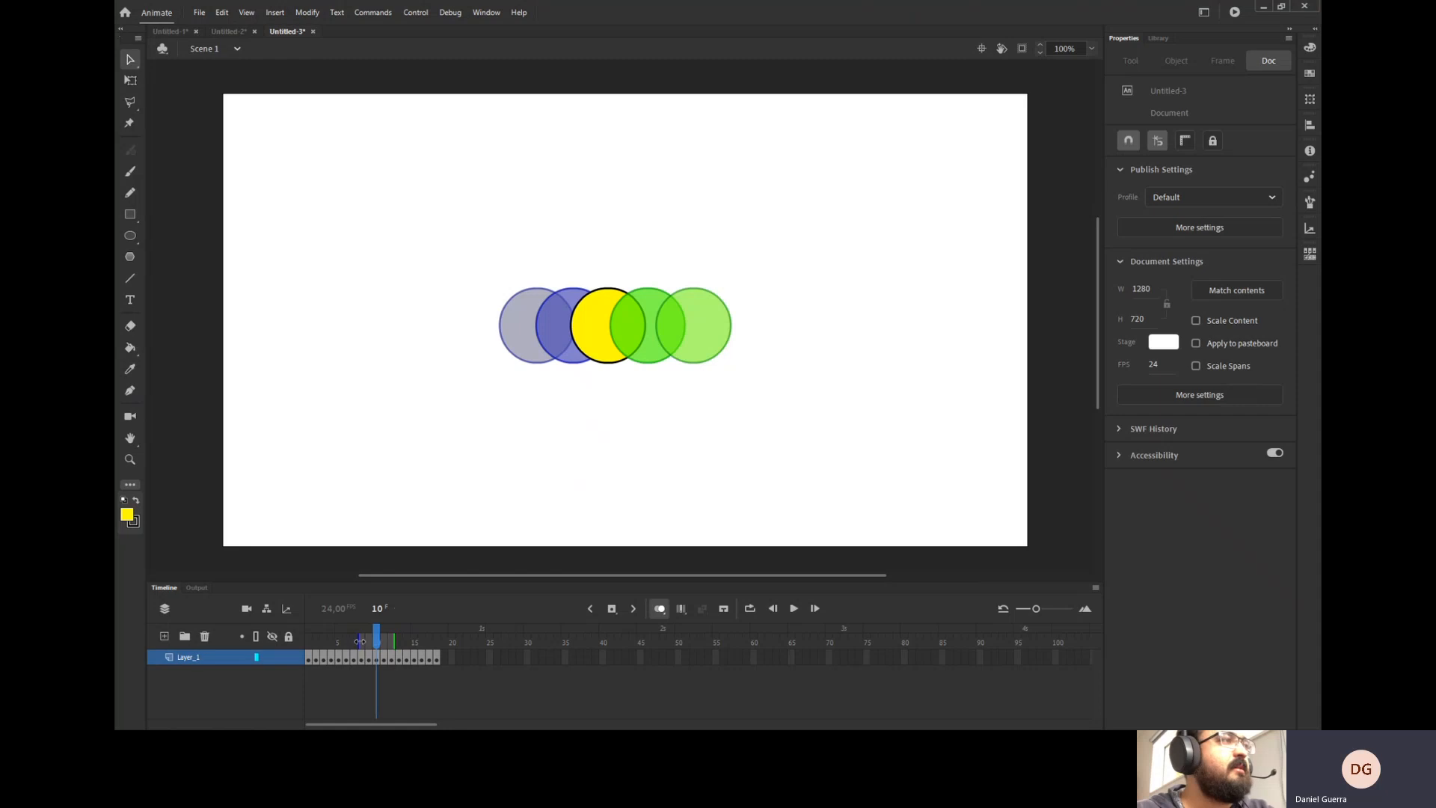
left_click_drag(359, 641, 307, 642)
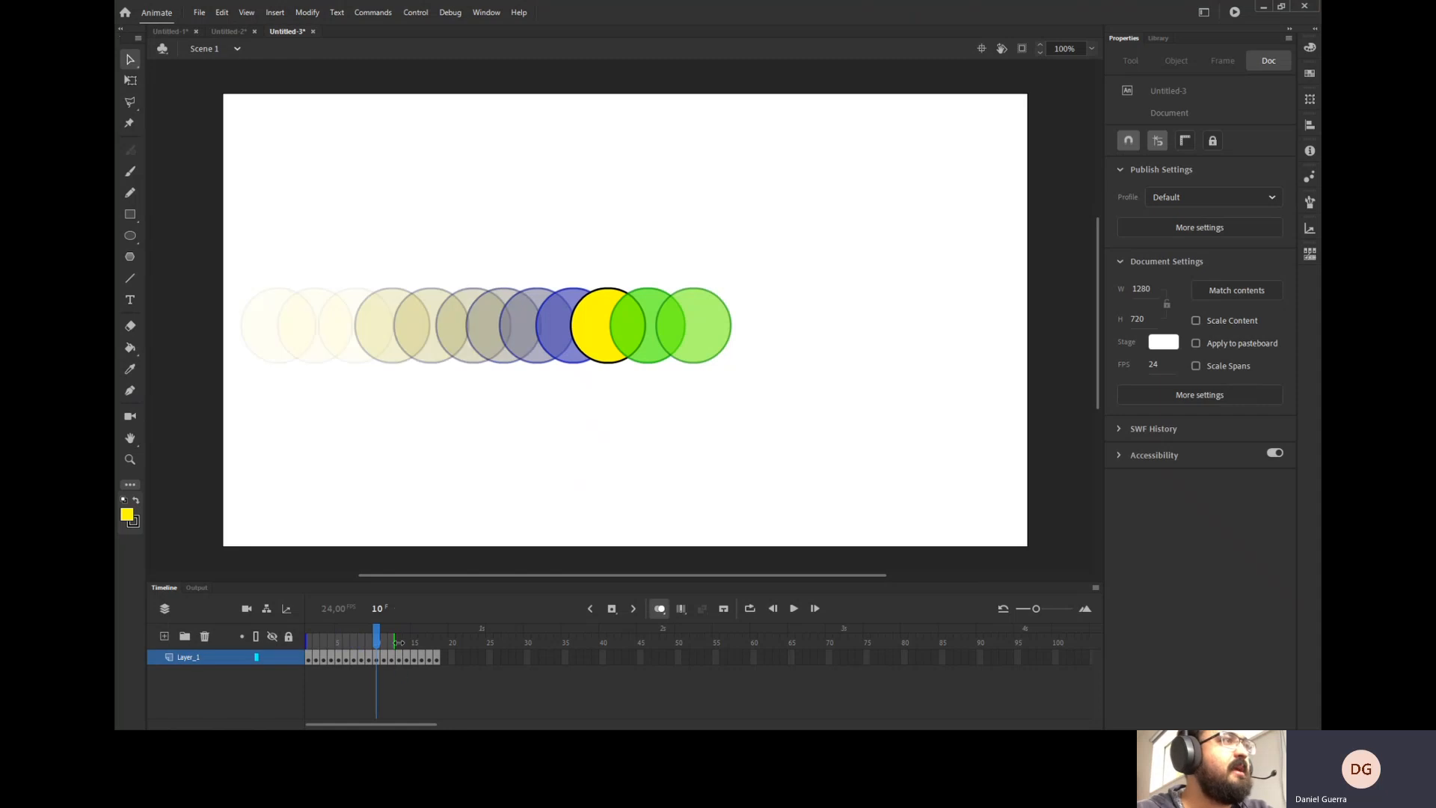
left_click_drag(398, 642, 443, 645)
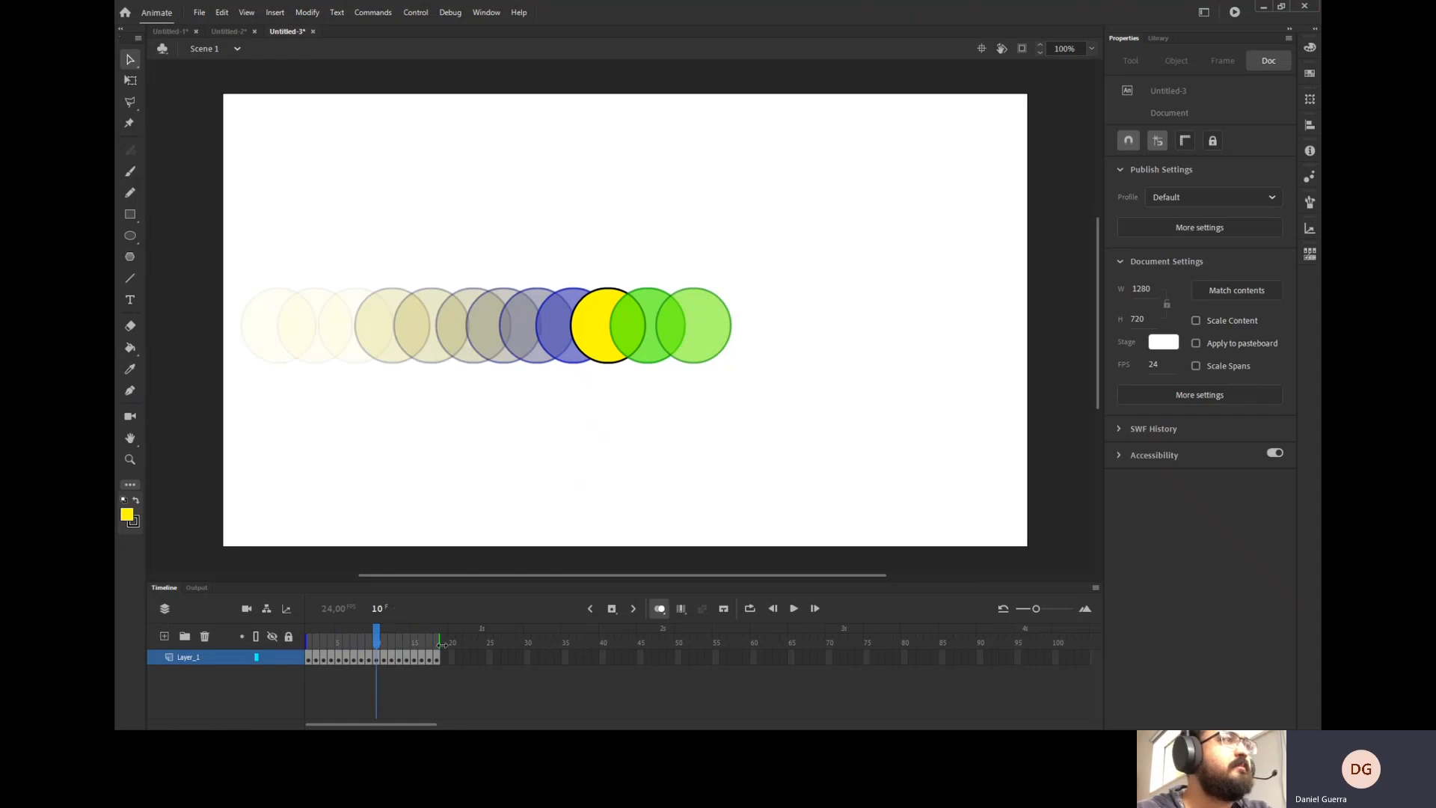
left_click_drag(384, 637, 444, 642)
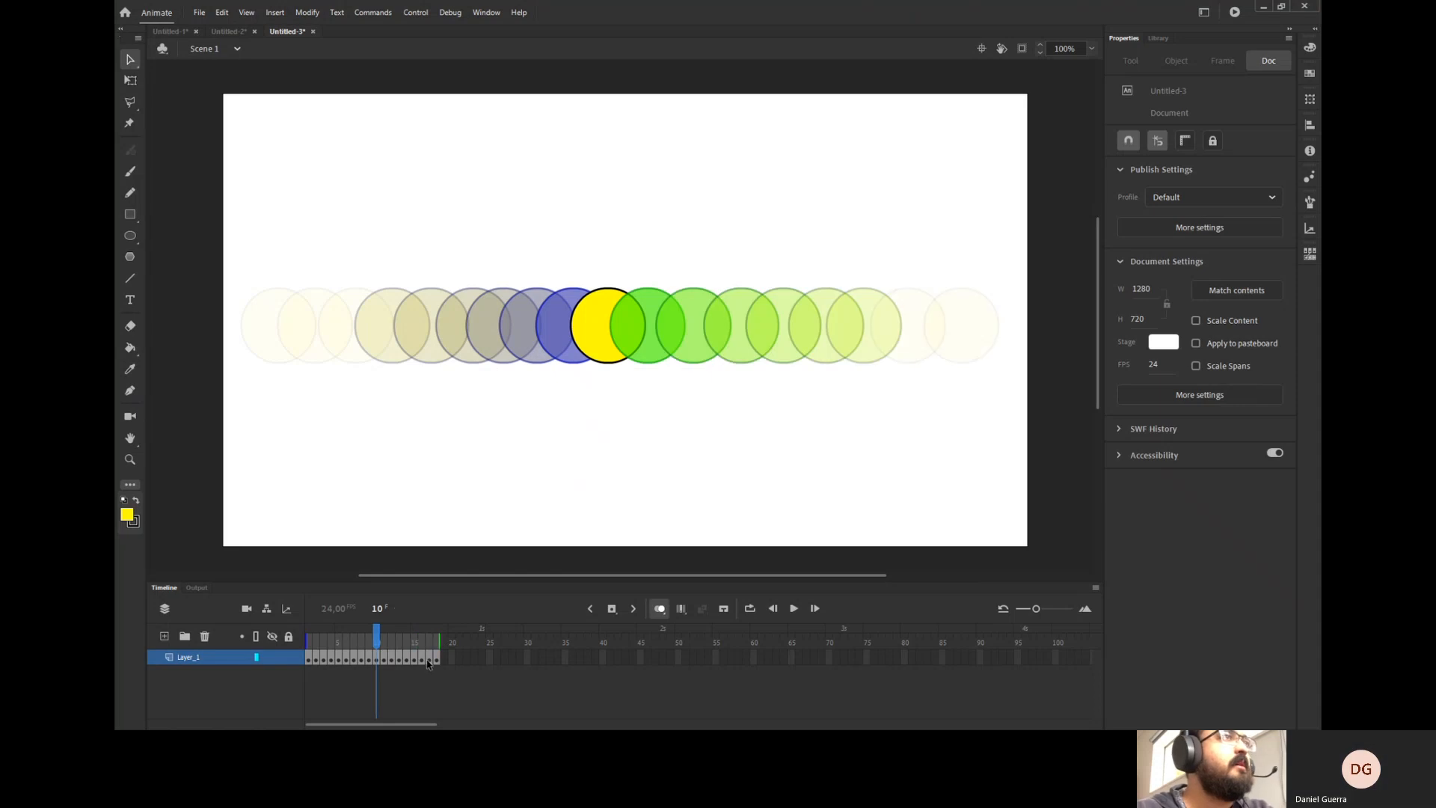
Scrub the frames, review the onion skin settings, and turn onion skin off.
left_click(390, 658)
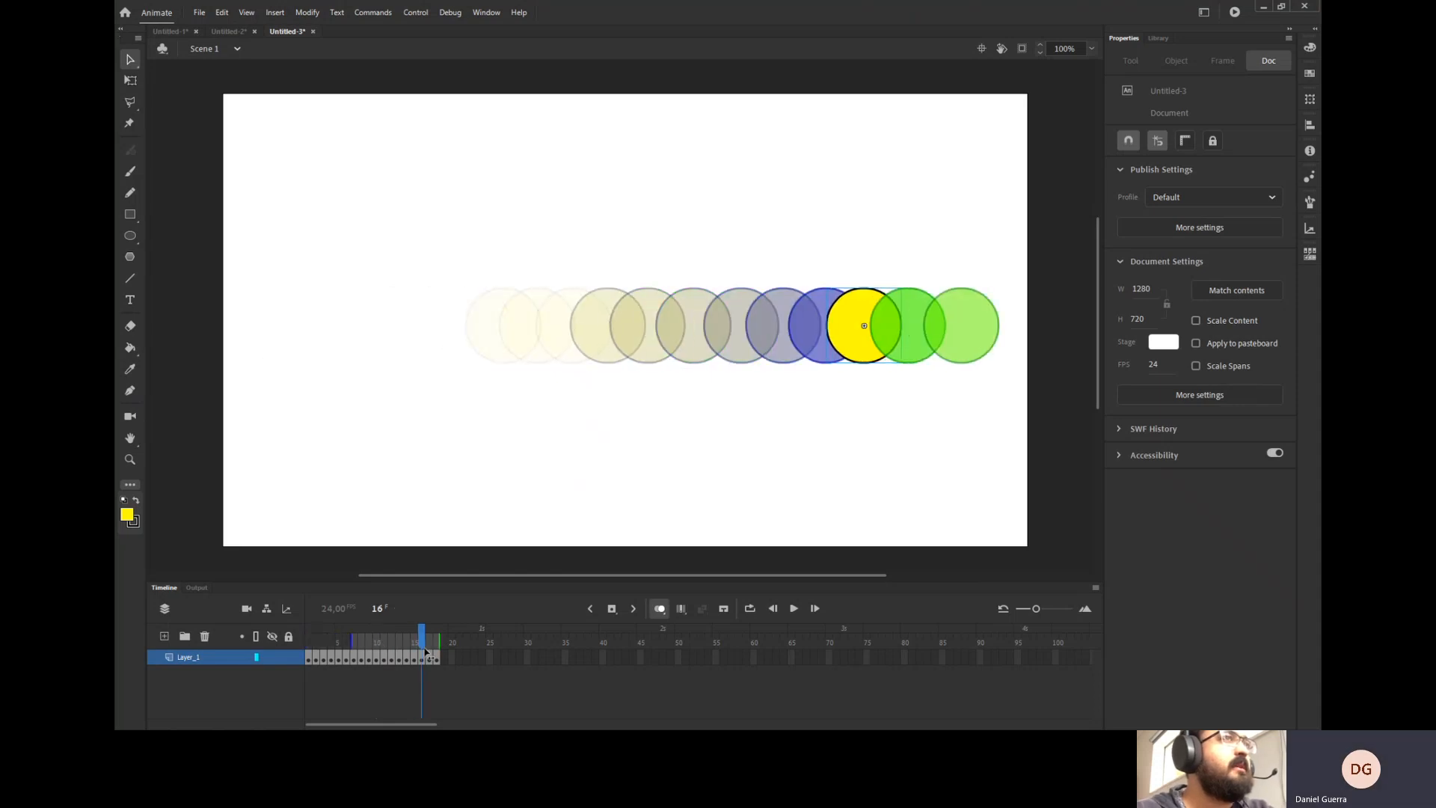
mouse_move(390, 660)
left_mouse_down()
mouse_move(346, 658)
mouse_move(391, 658)
mouse_move(376, 673)
left_mouse_up()
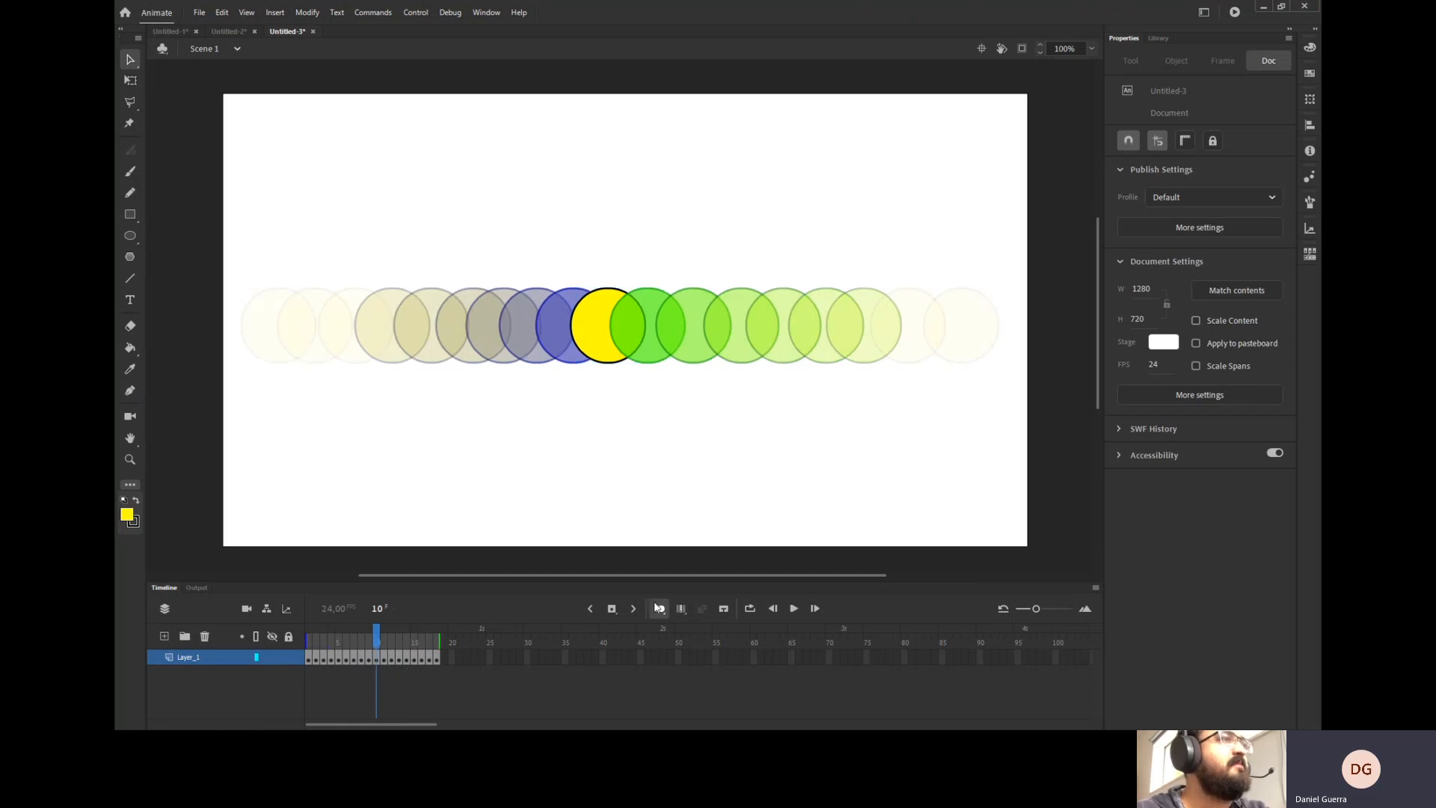
left_click(698, 693)
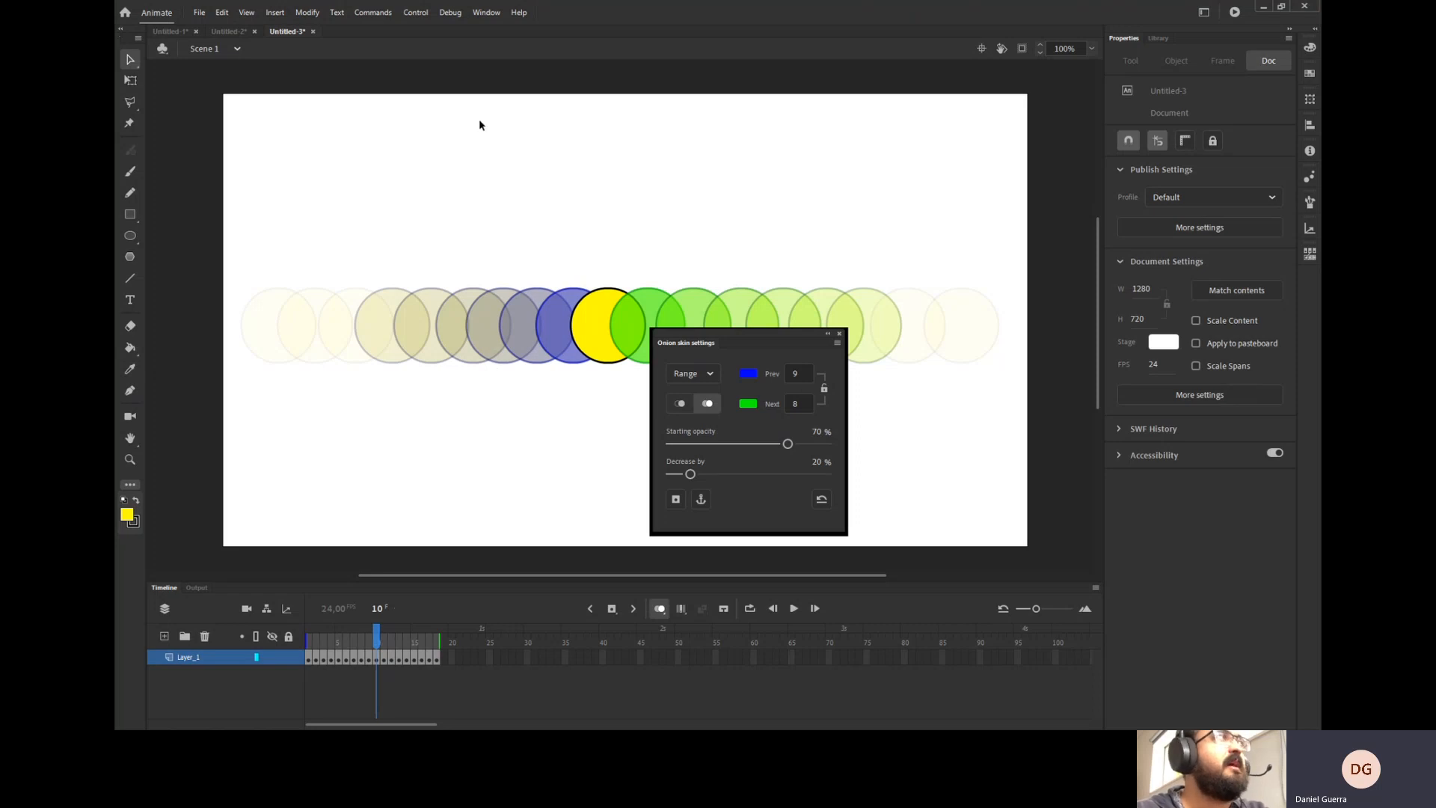
left_click(839, 334)
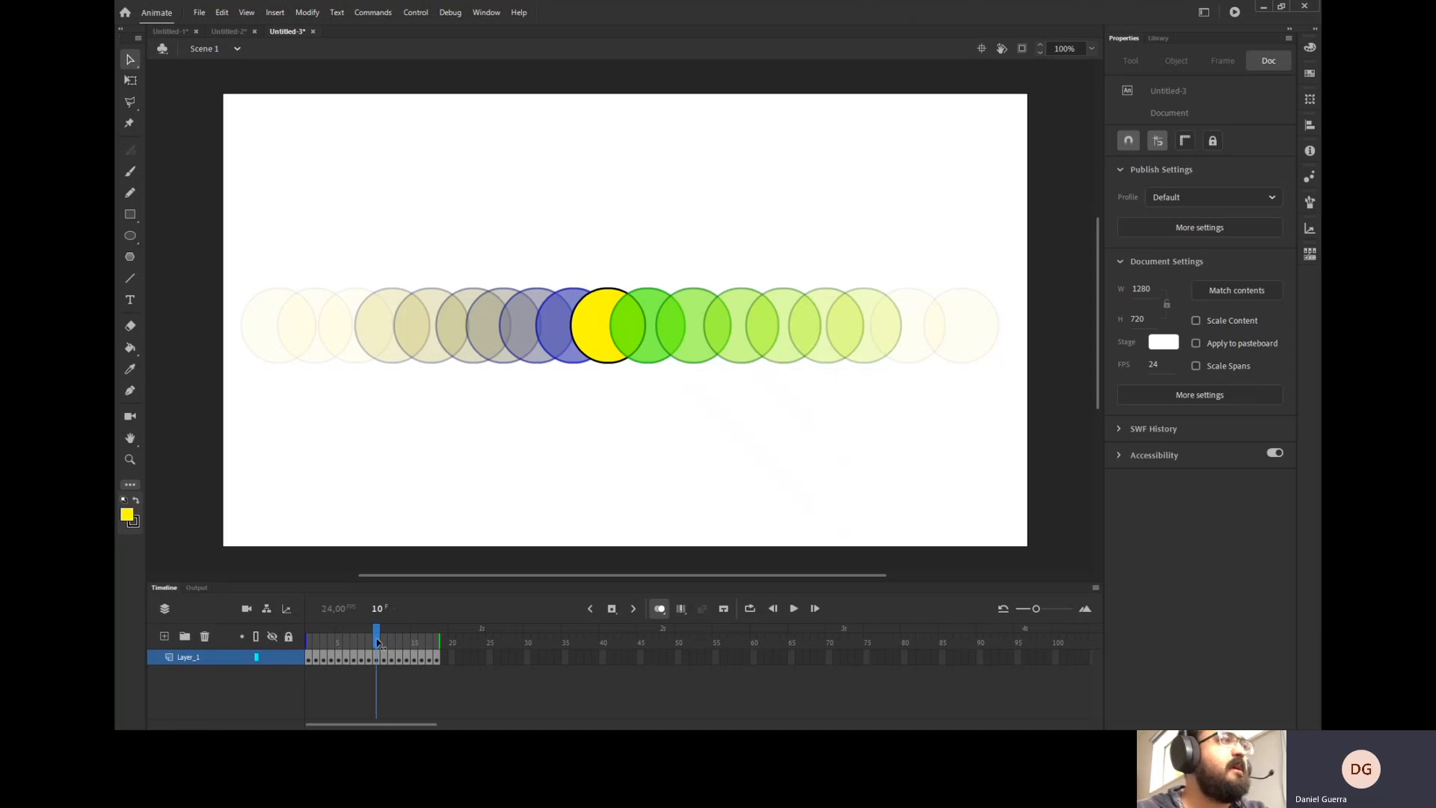
mouse_move(377, 643)
left_mouse_down()
mouse_move(324, 644)
mouse_move(436, 662)
mouse_move(371, 662)
left_mouse_up()
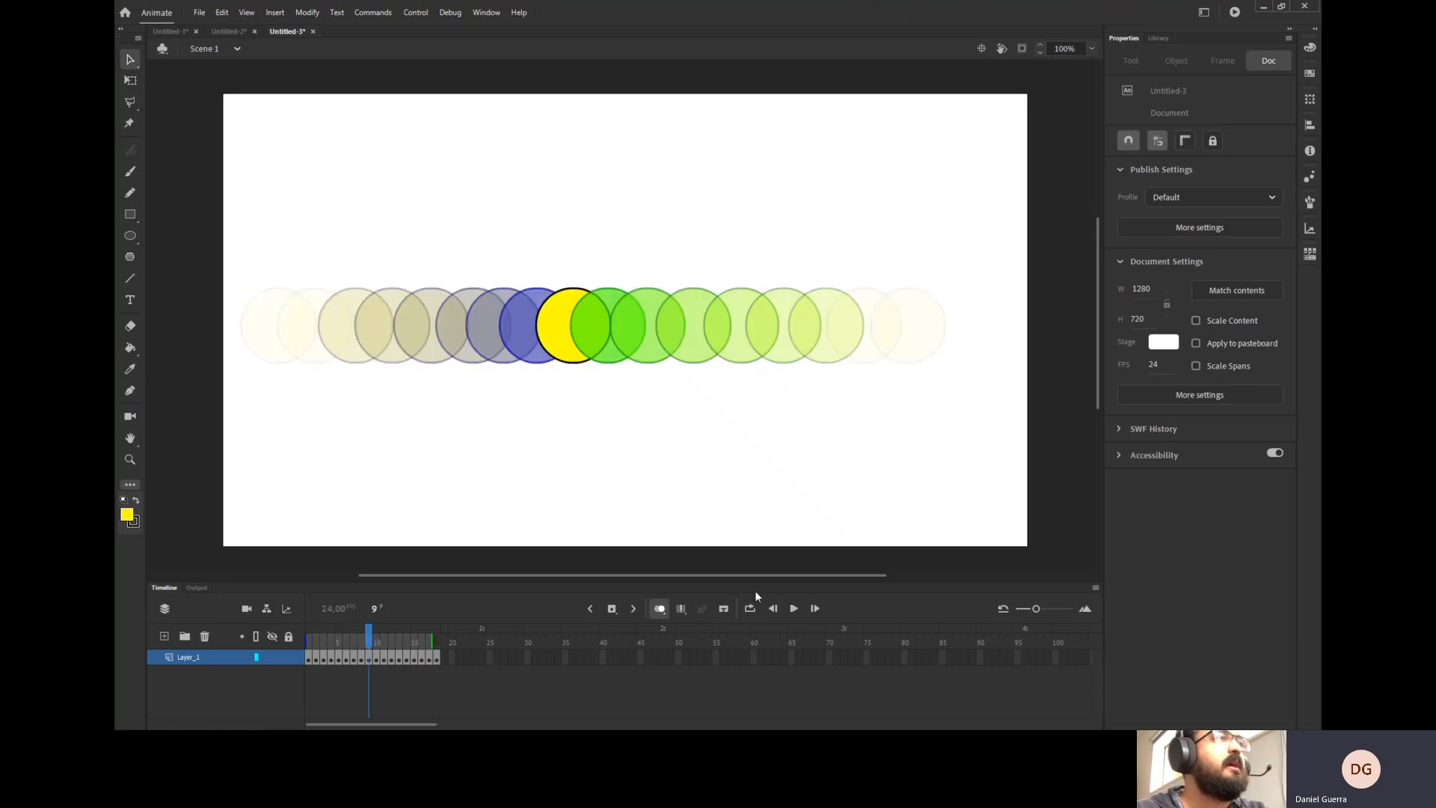
left_click(659, 608)
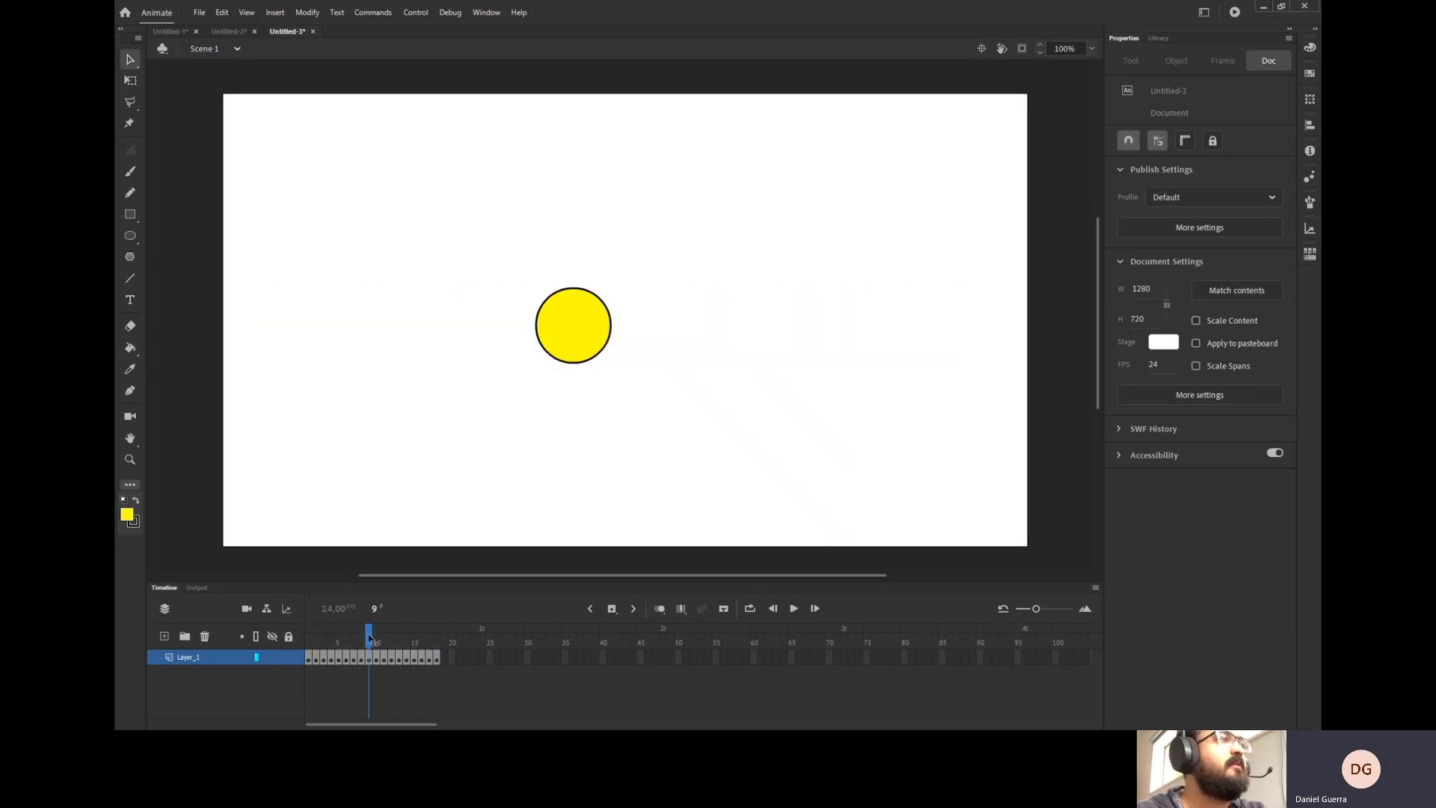
Enable looping over frames 1 to 18 and play the animation in a loop.
left_click_drag(368, 637, 269, 645)
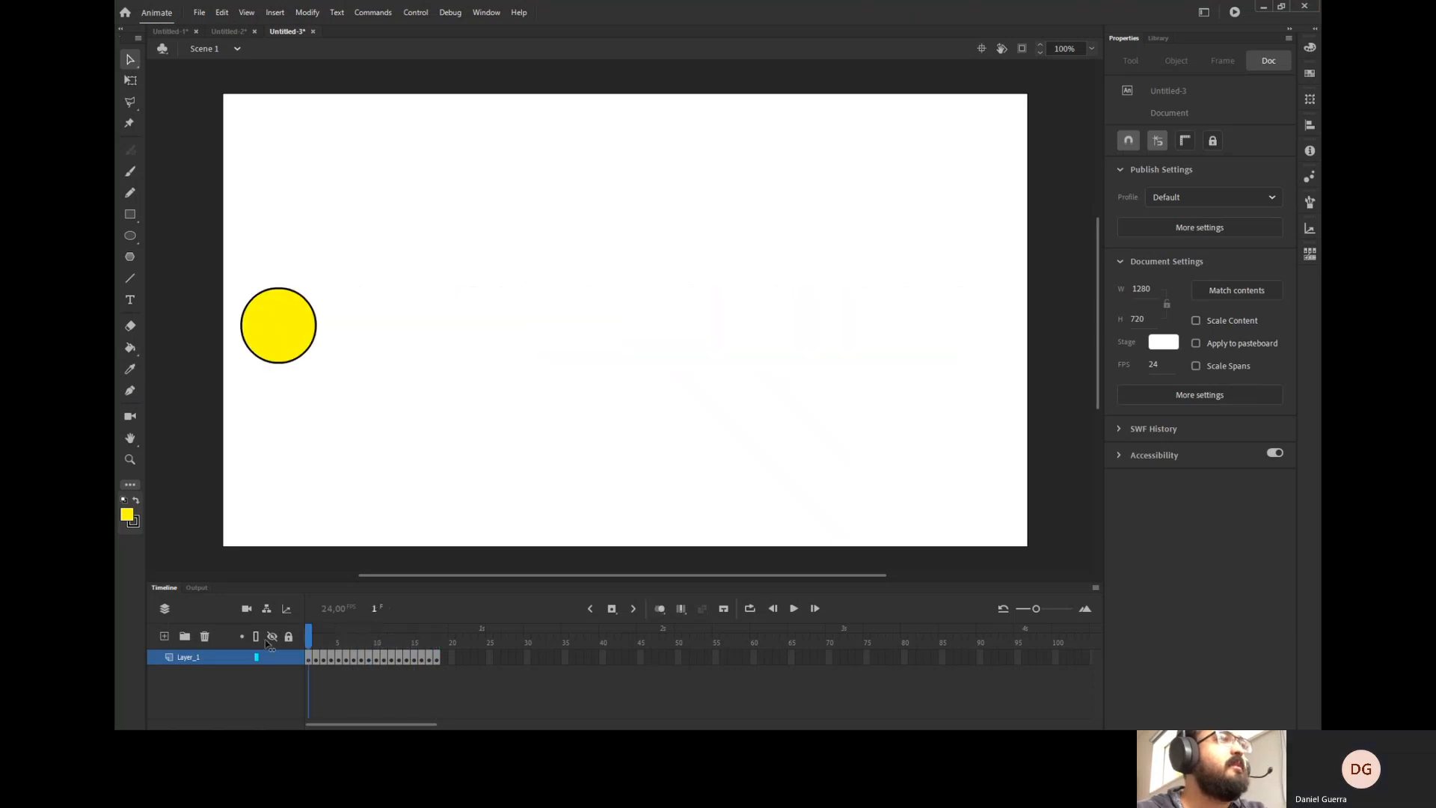
left_click(749, 607)
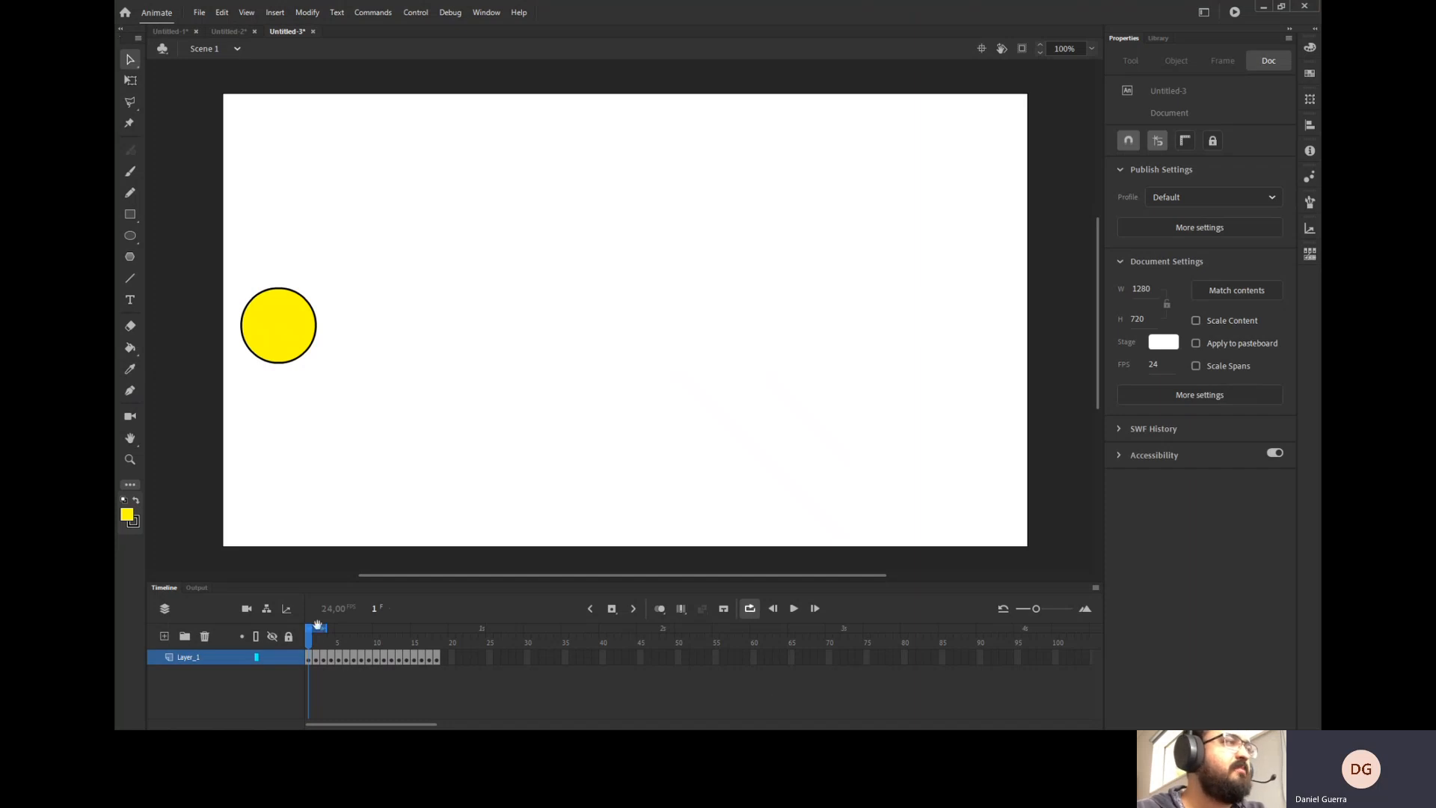
mouse_move(335, 634)
left_mouse_down()
mouse_move(418, 628)
mouse_move(455, 644)
mouse_move(439, 625)
left_mouse_up()
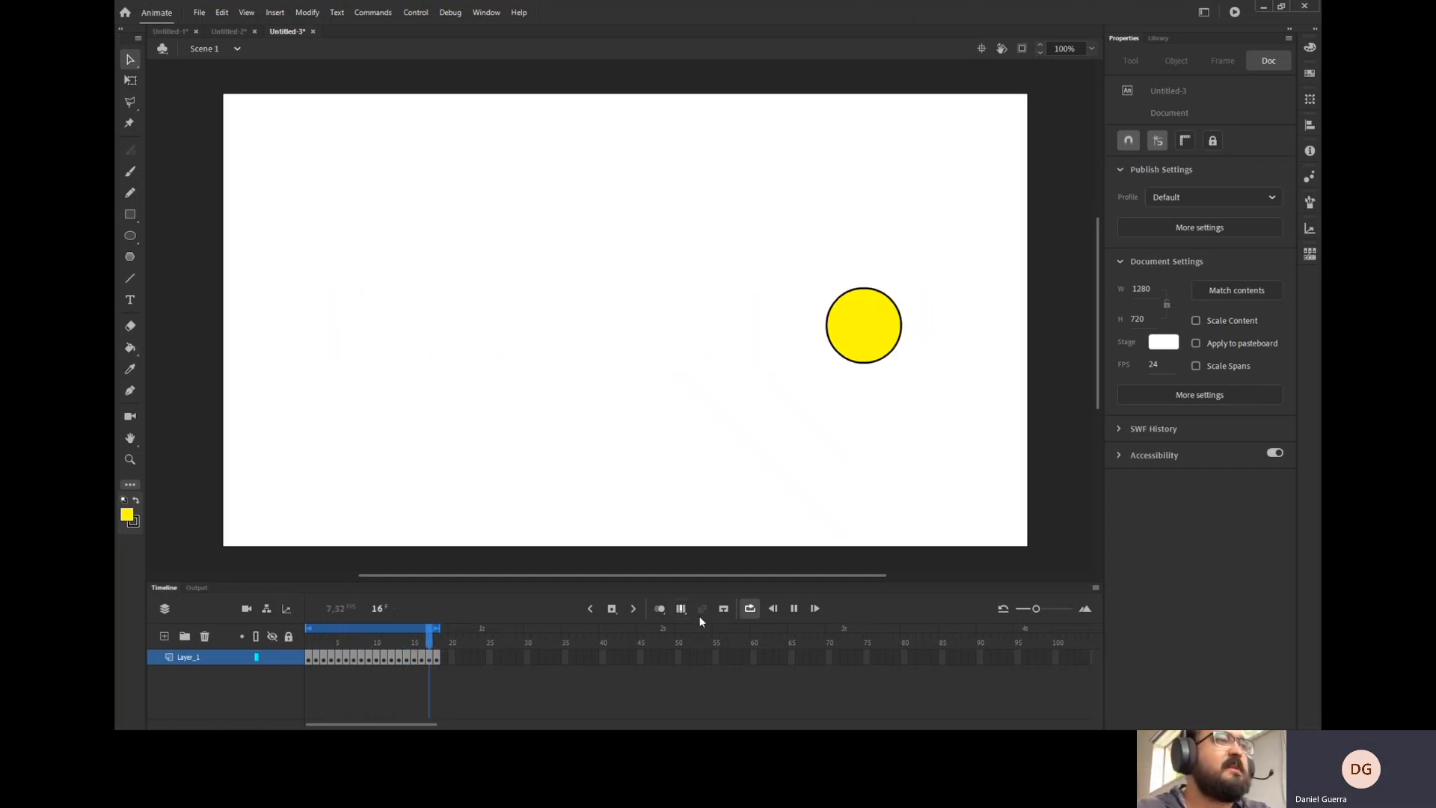
left_click(752, 611)
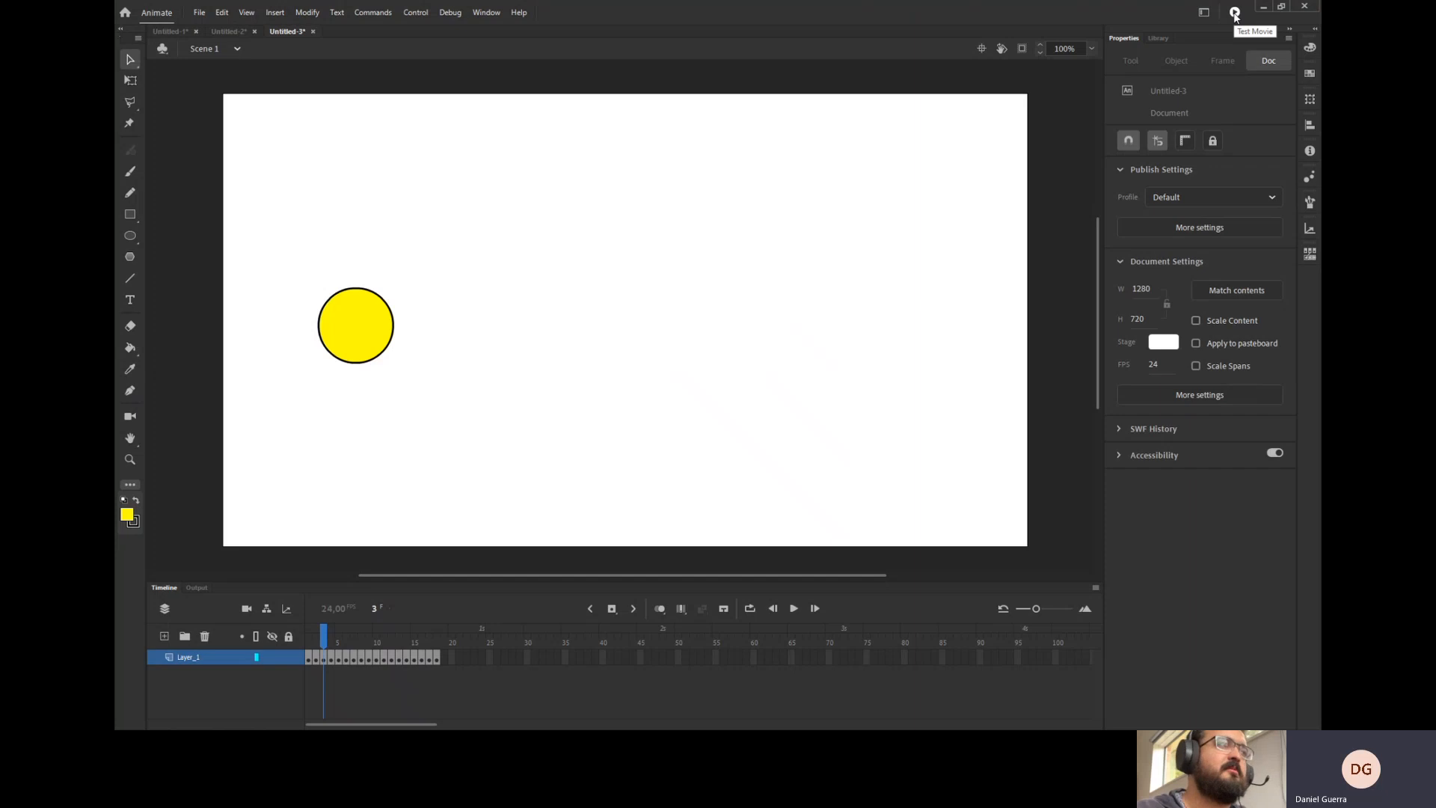
Play the timeline and test the movie in a preview window, then close it.
left_click(794, 609)
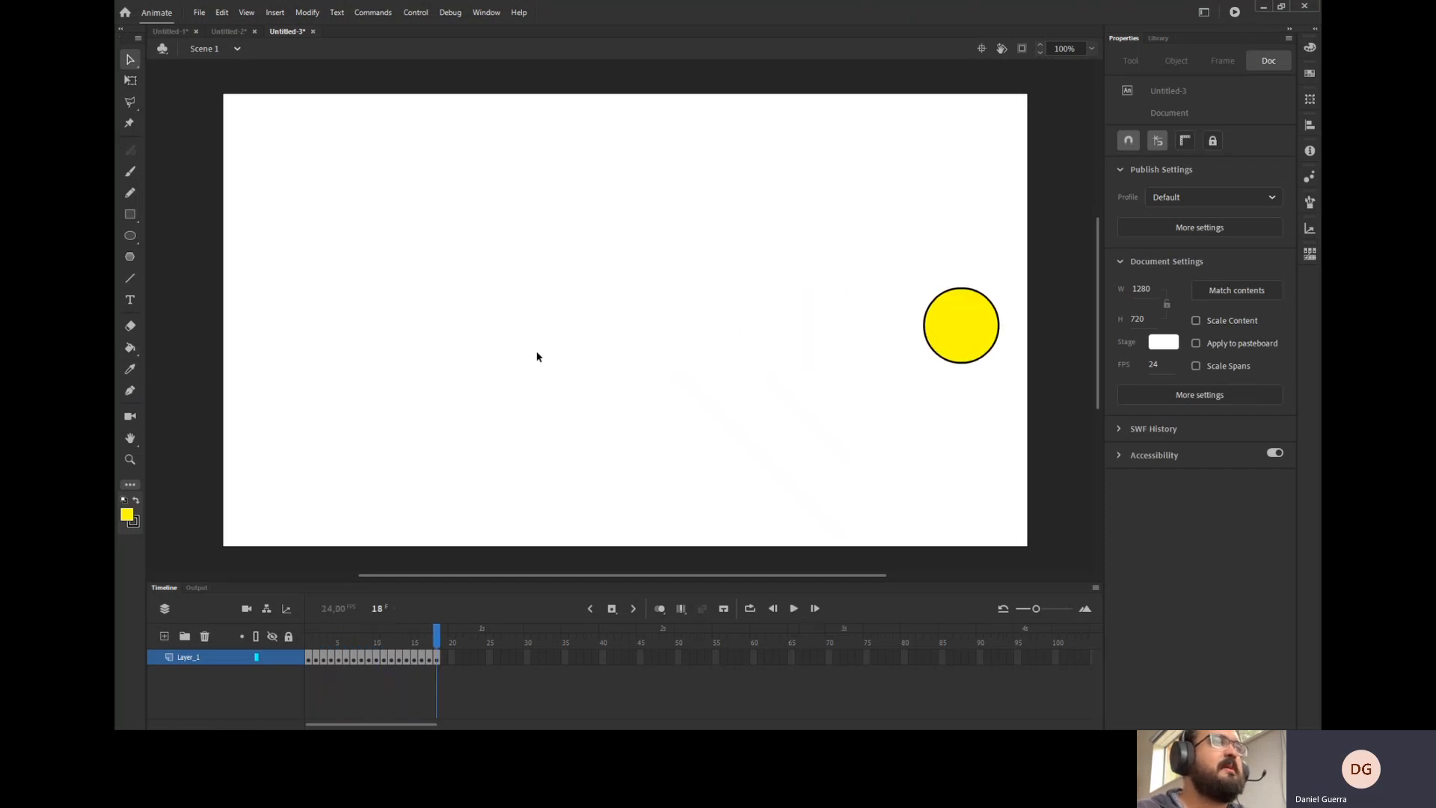
left_click(1234, 15)
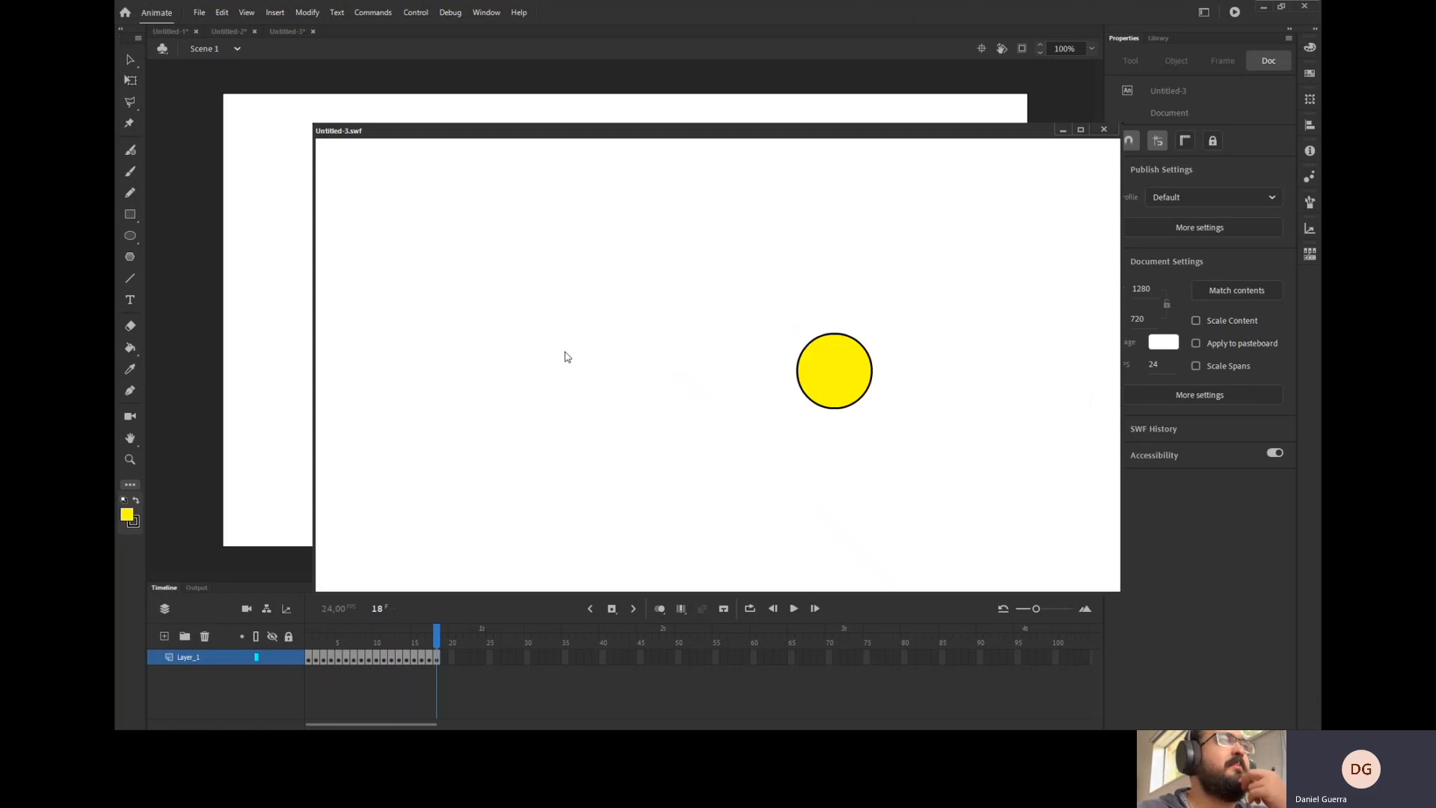
left_click(1105, 130)
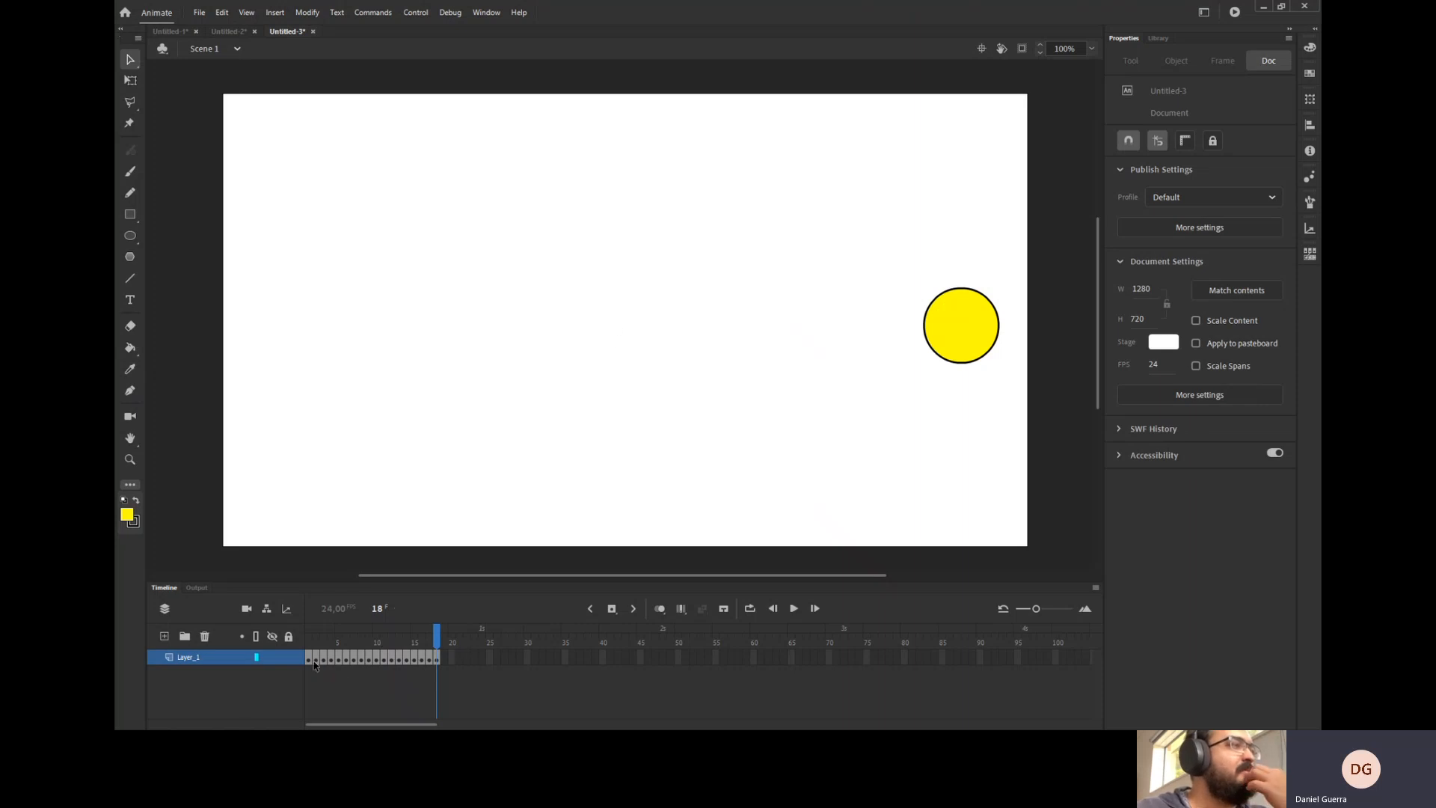
Select every frame after the first keyframe and remove them.
mouse_move(310, 650)
left_mouse_down()
mouse_move(443, 648)
mouse_move(315, 662)
left_mouse_up()
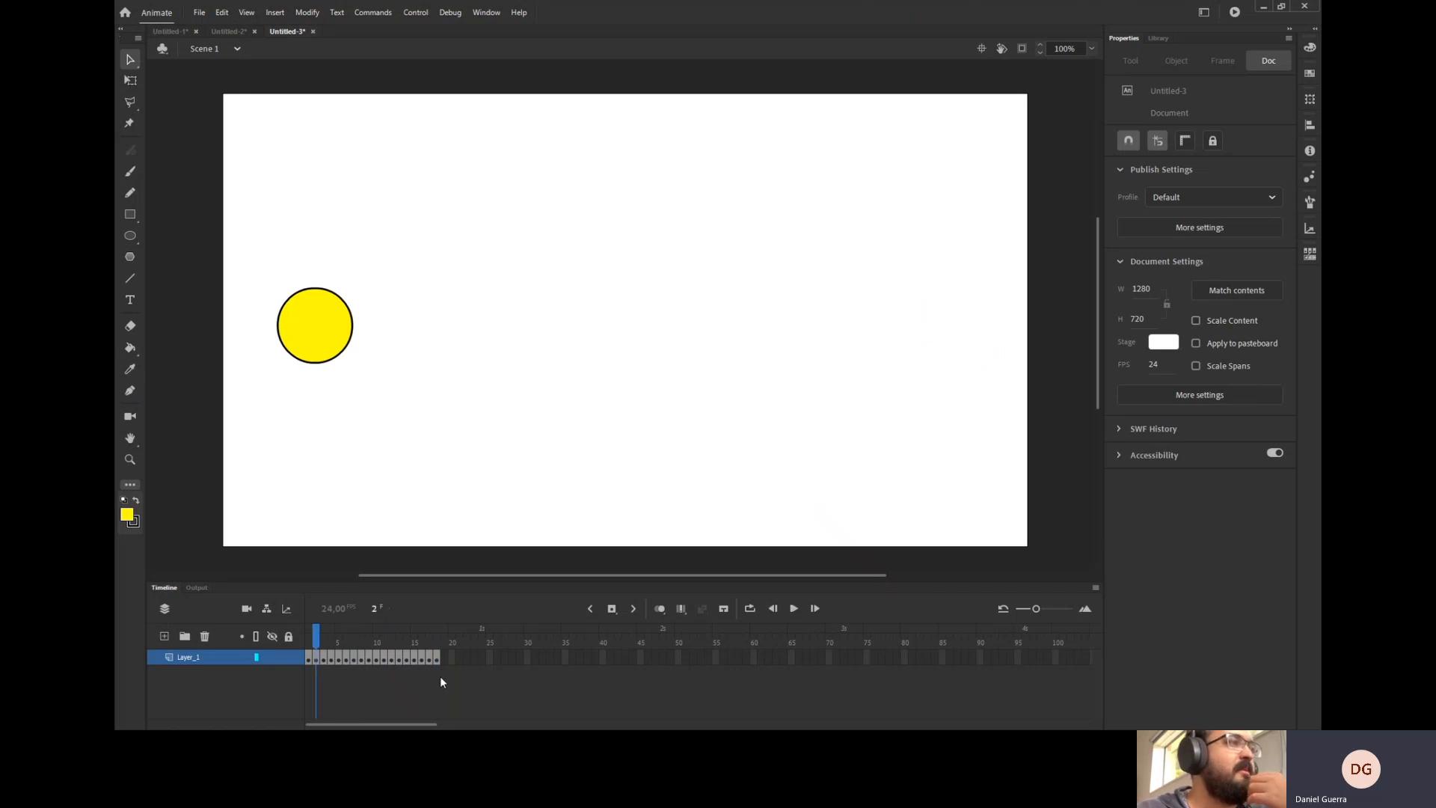
left_click_drag(464, 658, 317, 662)
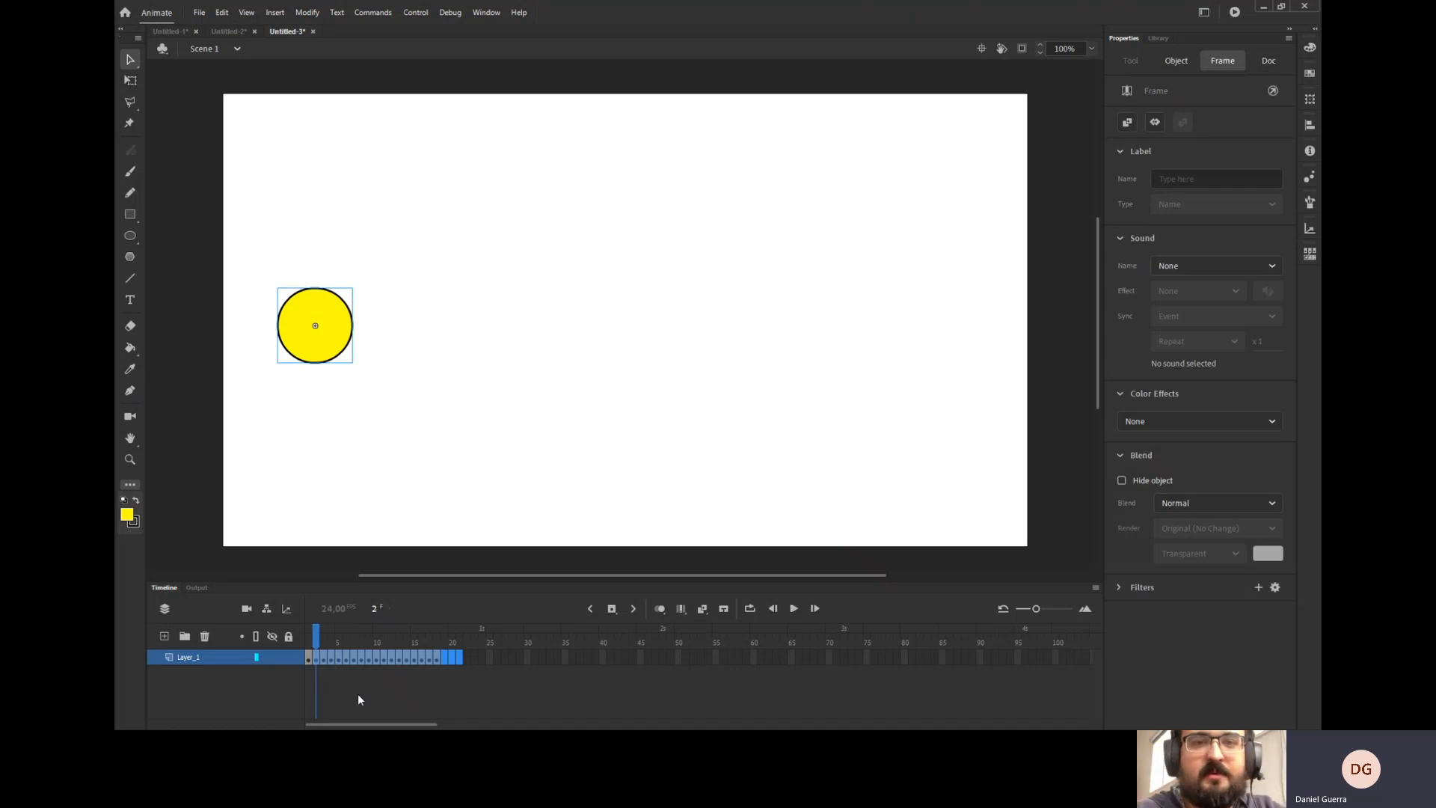
right_click(392, 661)
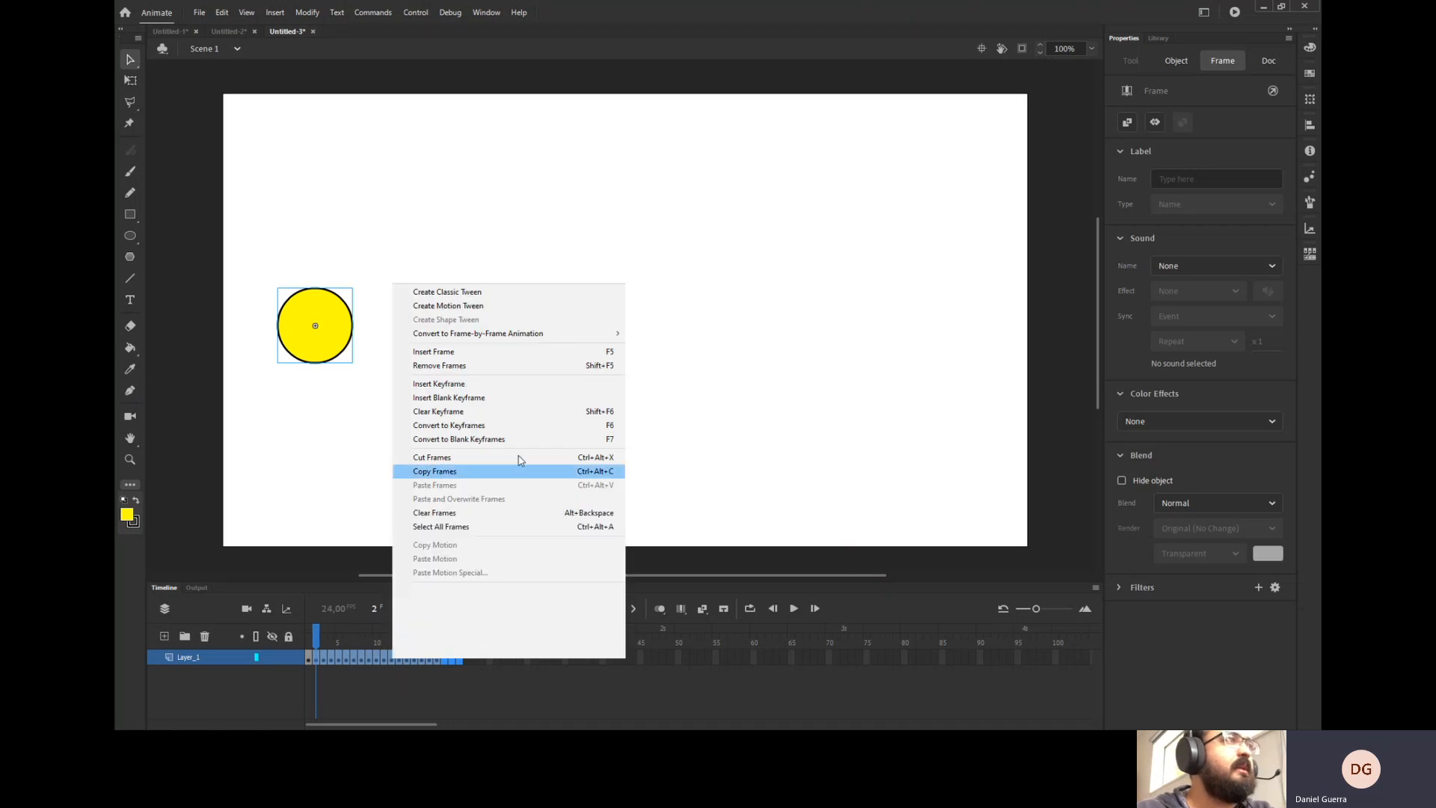
left_click(558, 366)
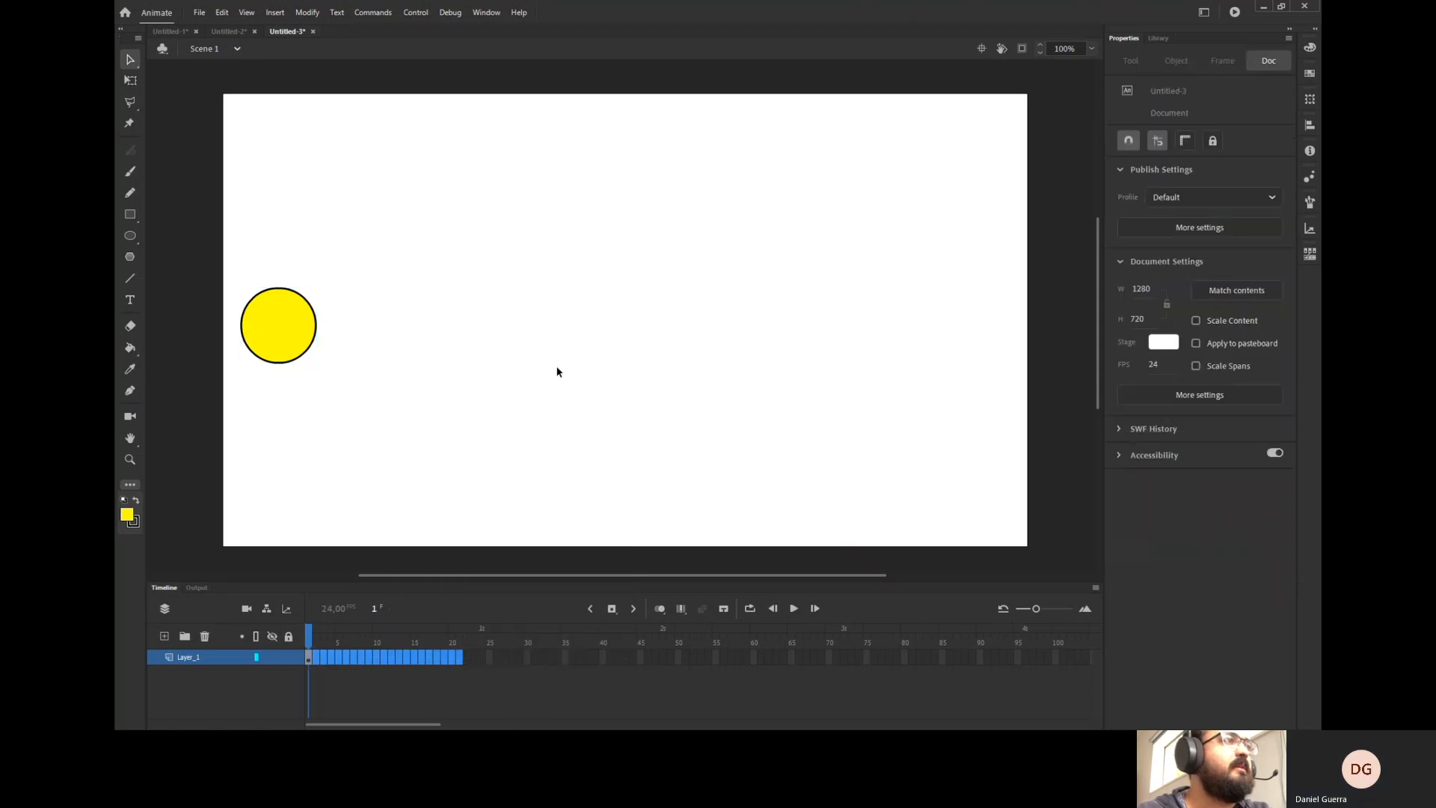
mouse_move(366, 723)
left_mouse_down()
mouse_move(502, 725)
mouse_move(377, 724)
left_mouse_up()
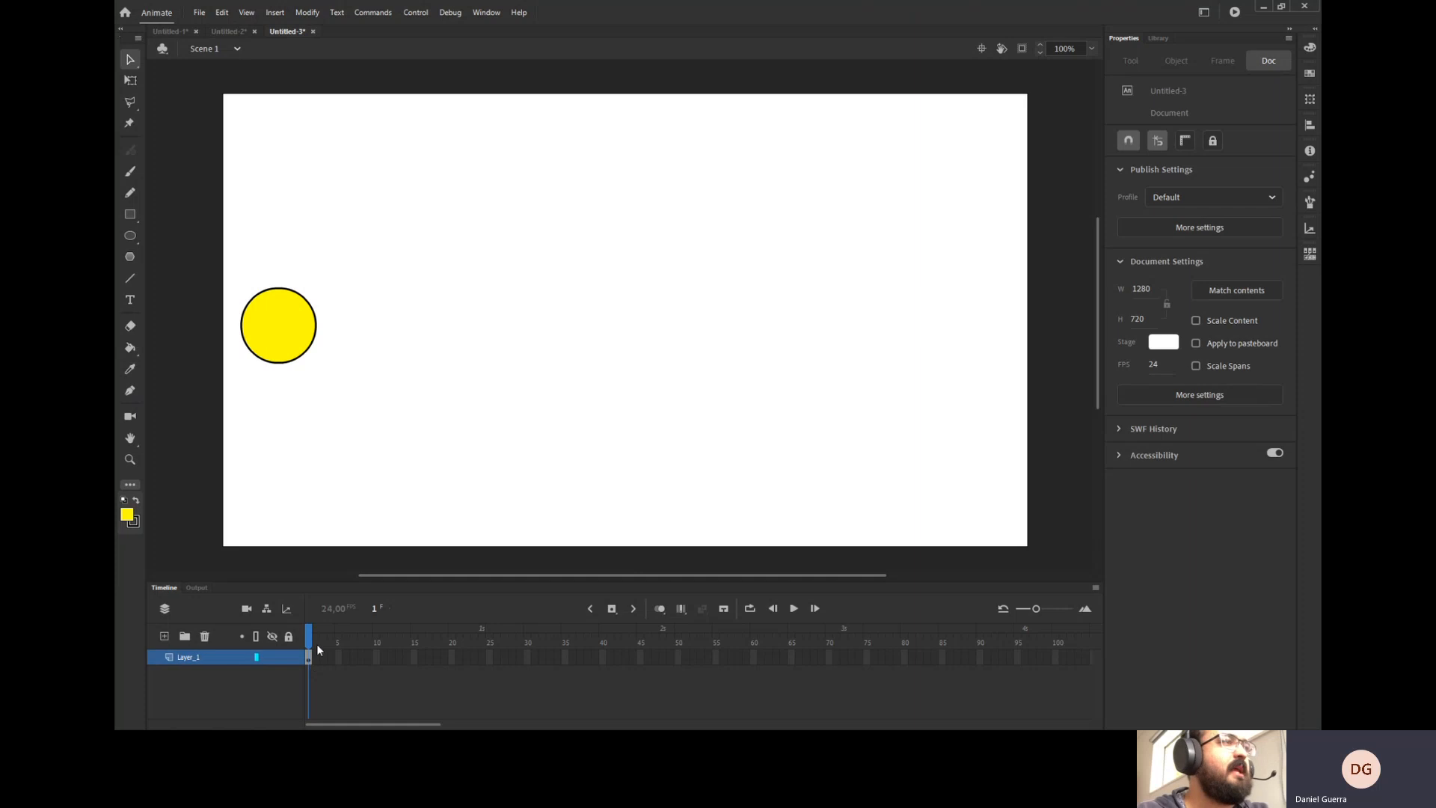
Insert a keyframe at frame 48 and move the coin to the stage's right edge.
left_click(663, 661)
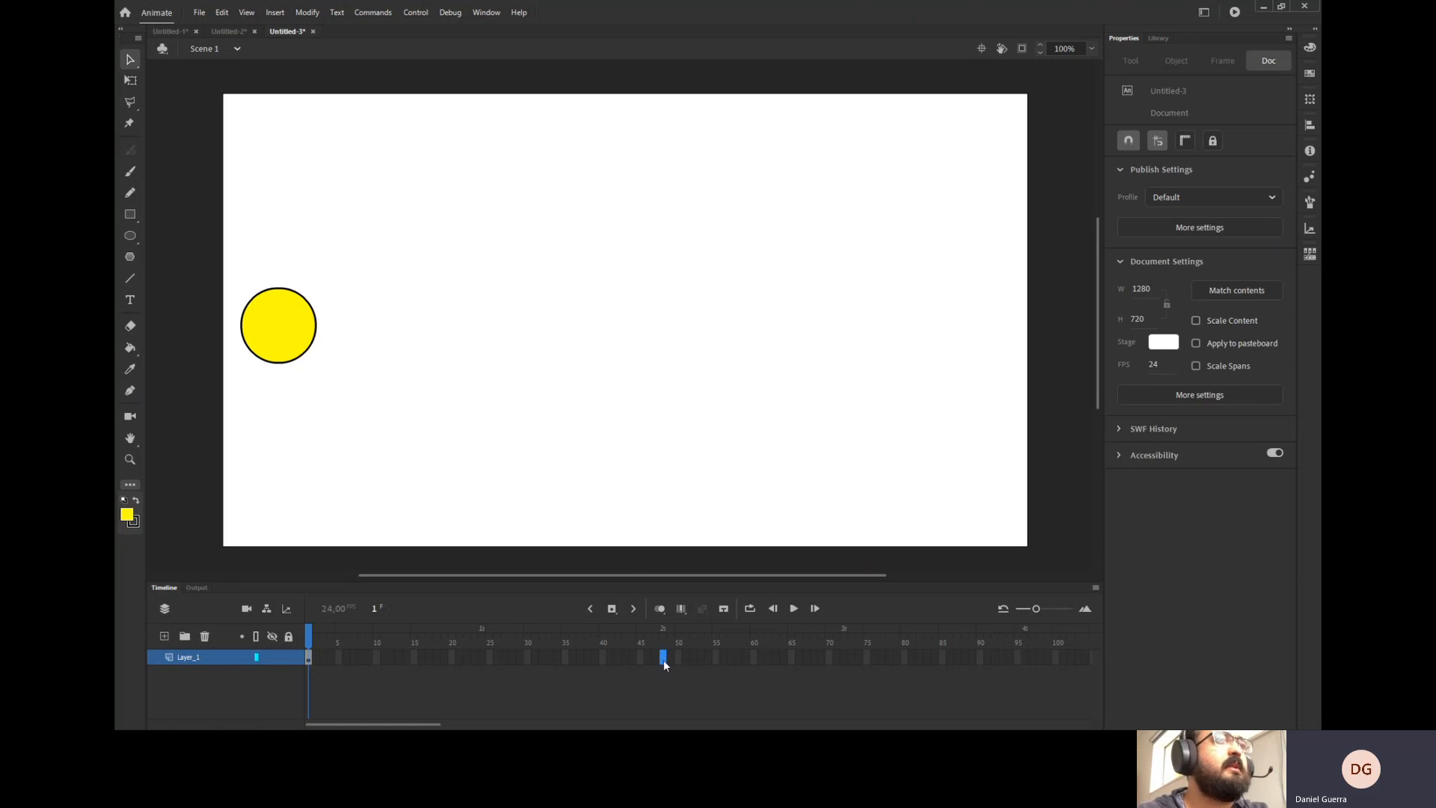
right_click(662, 659)
left_click(737, 380)
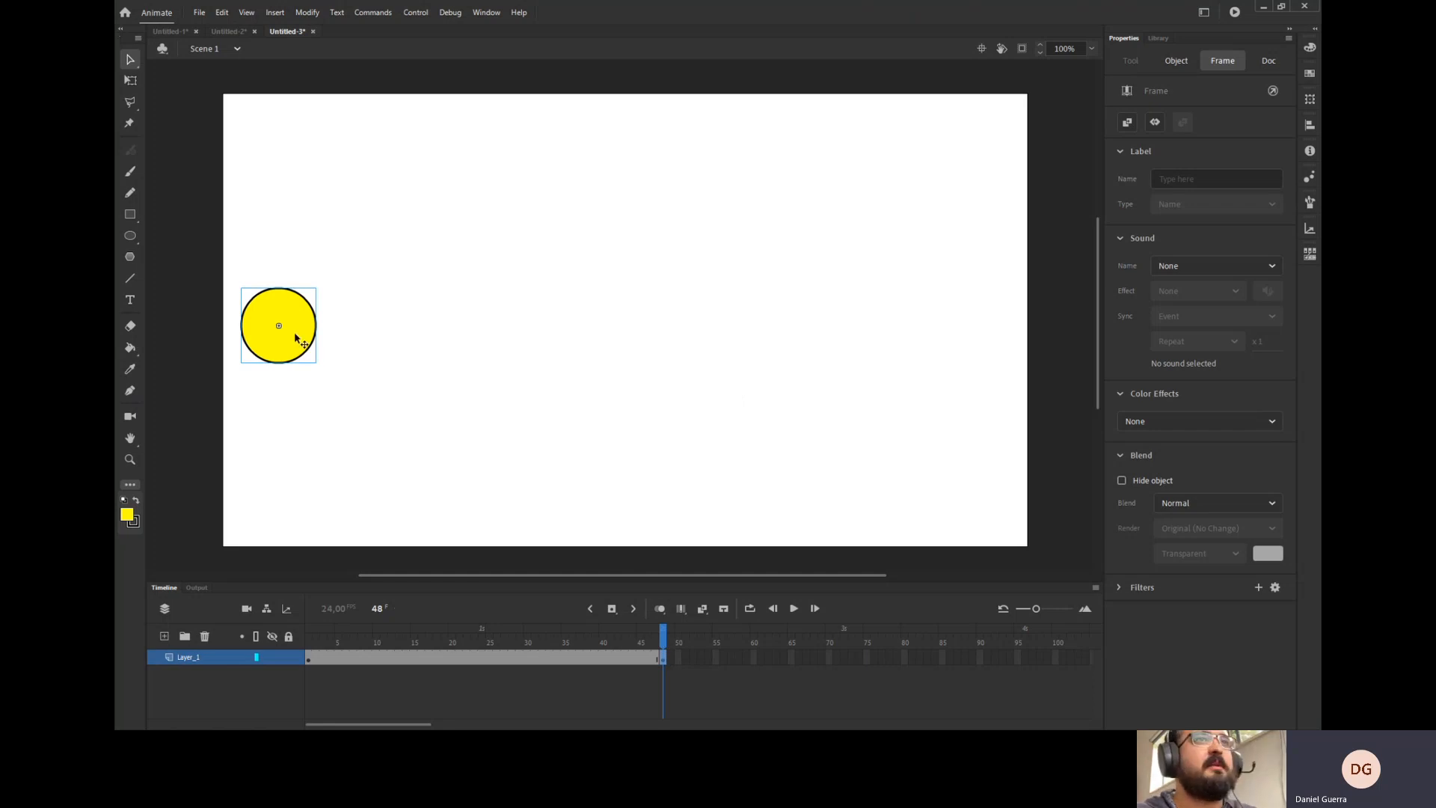
left_click_drag(295, 346, 990, 362)
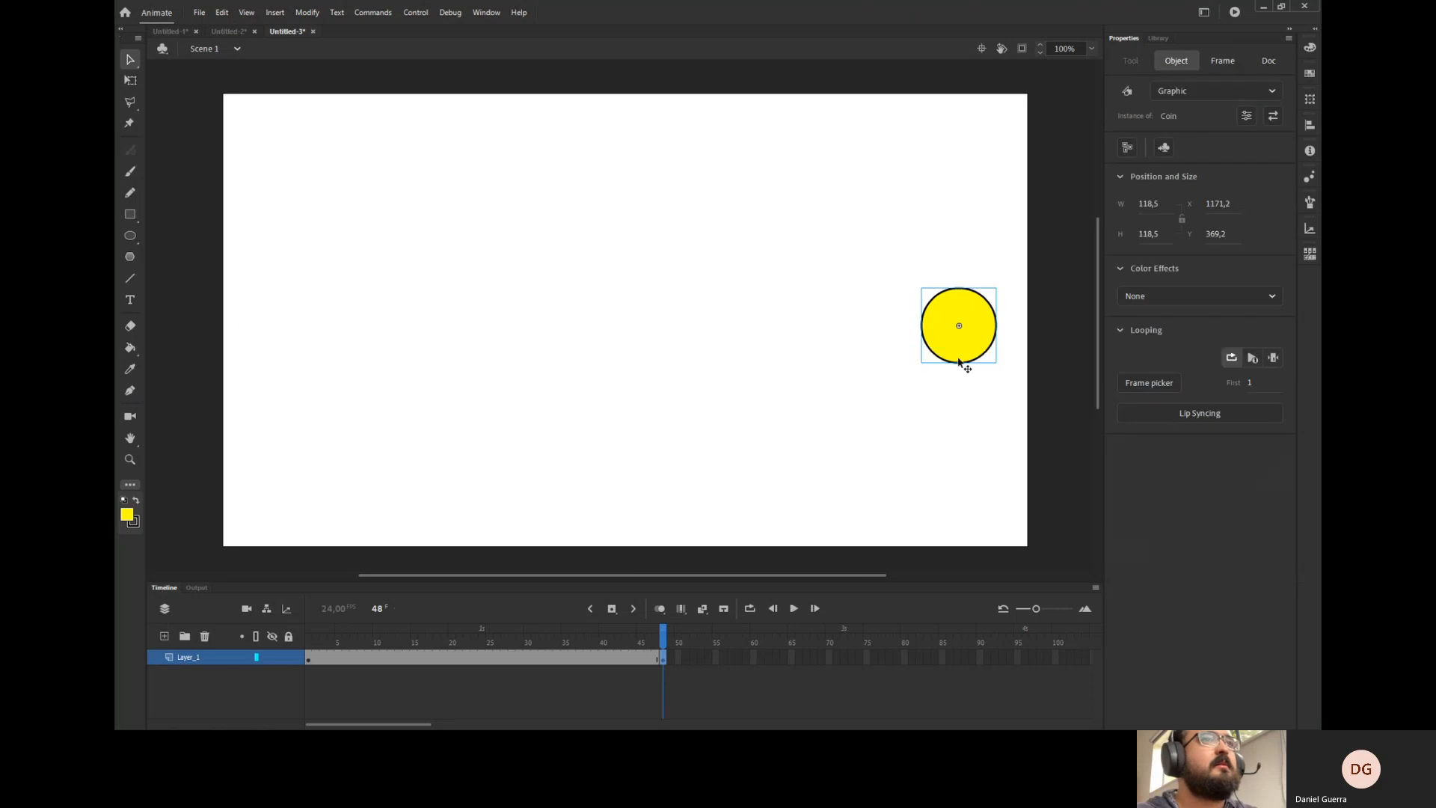
left_click(310, 643)
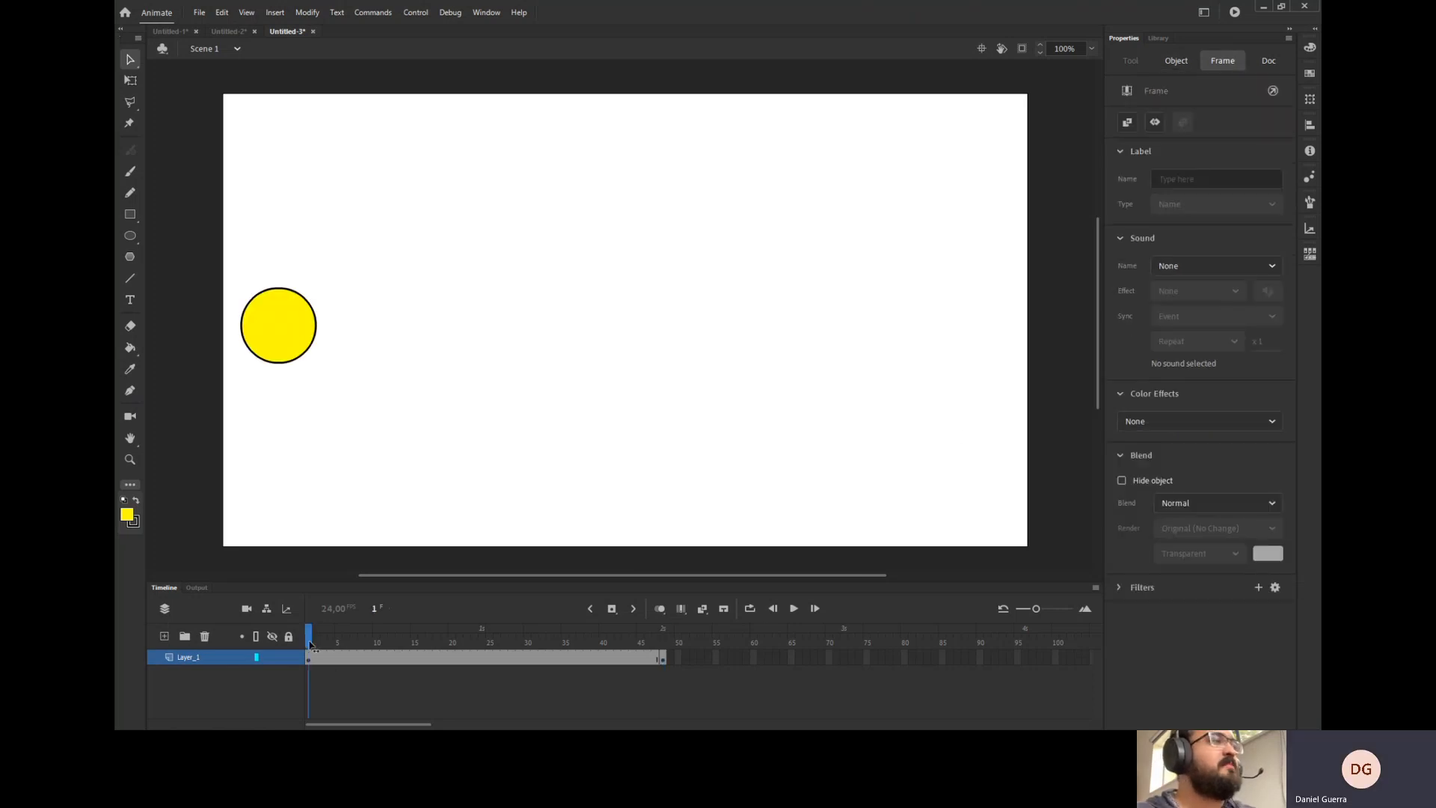
Create a classic tween on the layer between the first keyframe and the keyframe at frame 48.
left_click(662, 642)
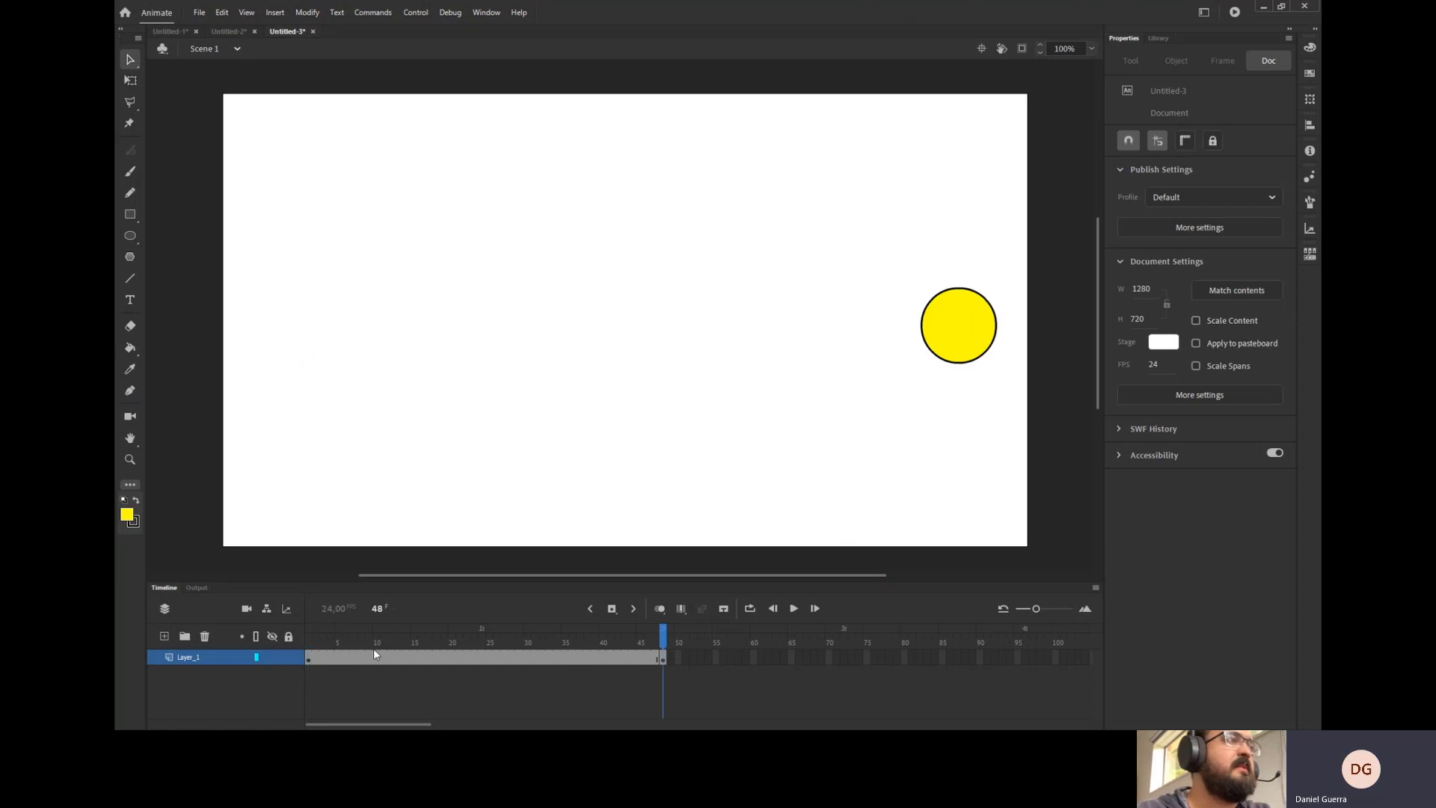
left_click_drag(308, 637, 597, 656)
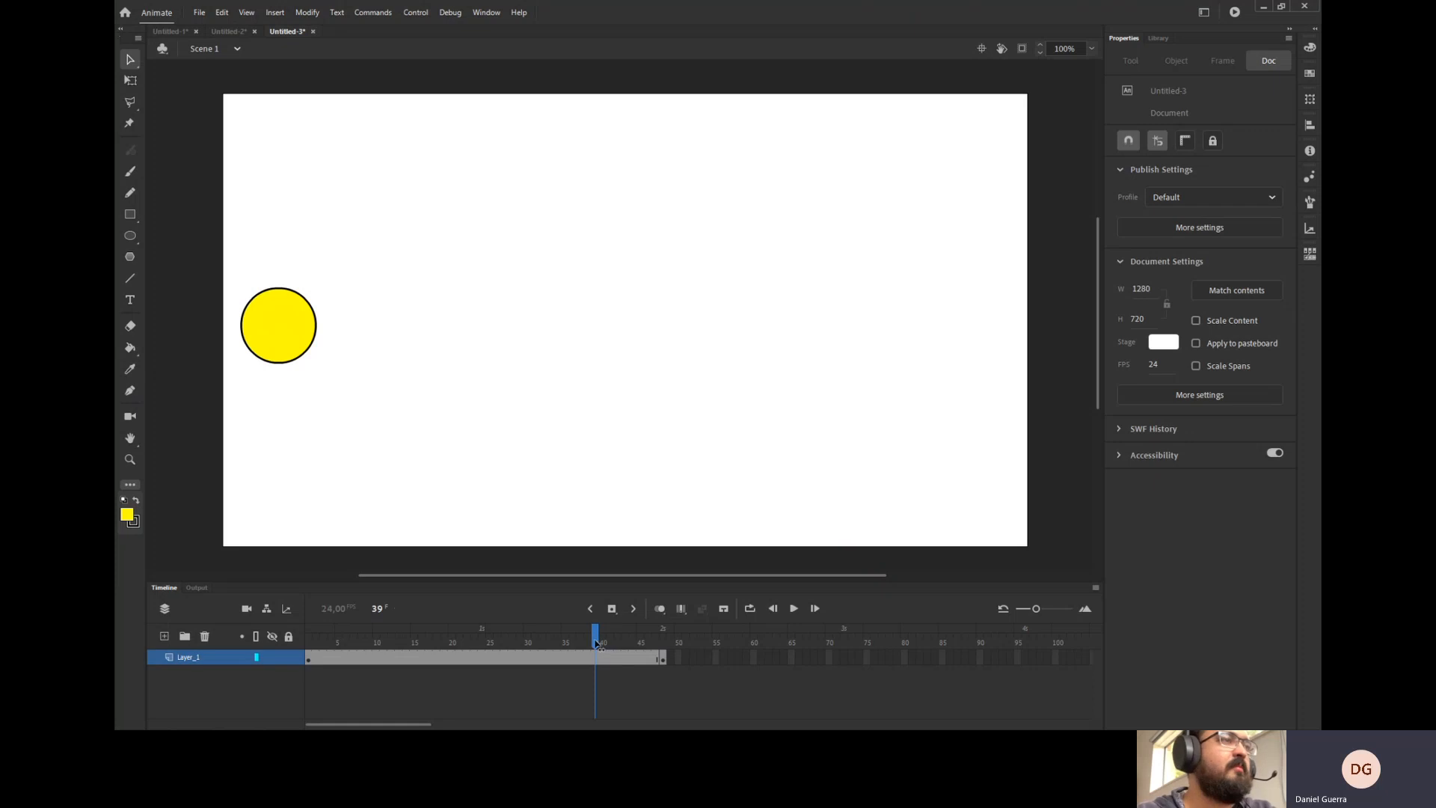
left_click_drag(601, 642, 283, 680)
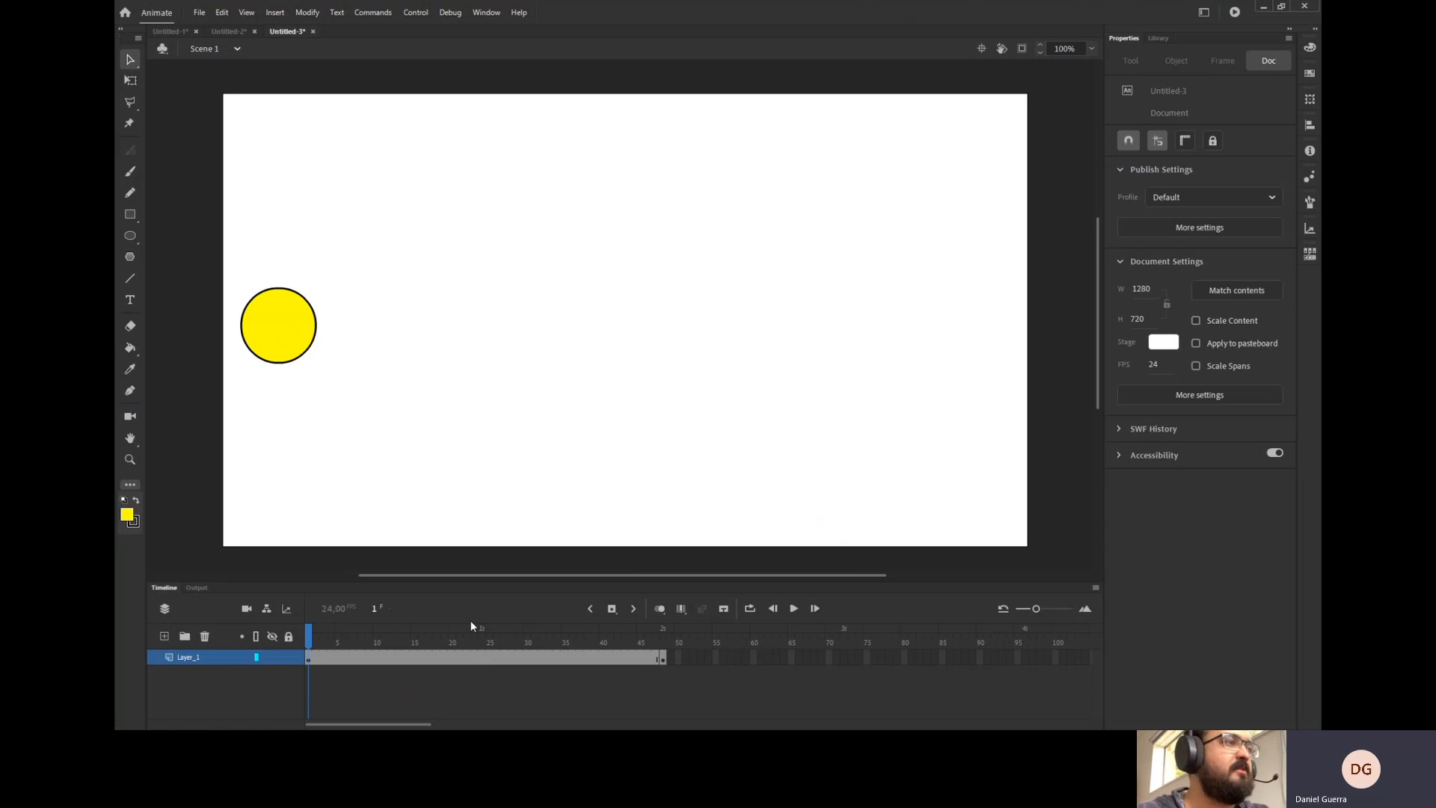
left_click(474, 658)
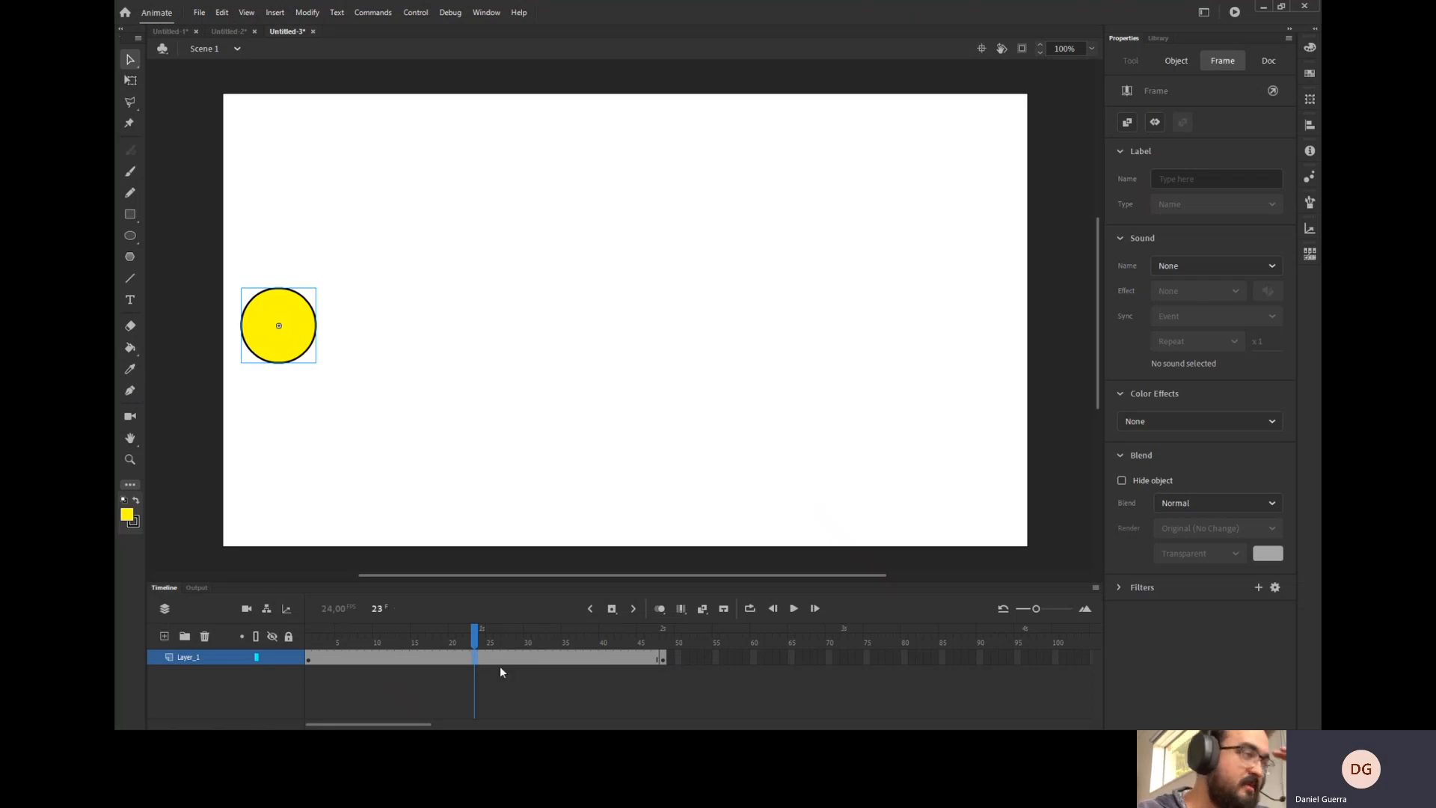
left_click(486, 663)
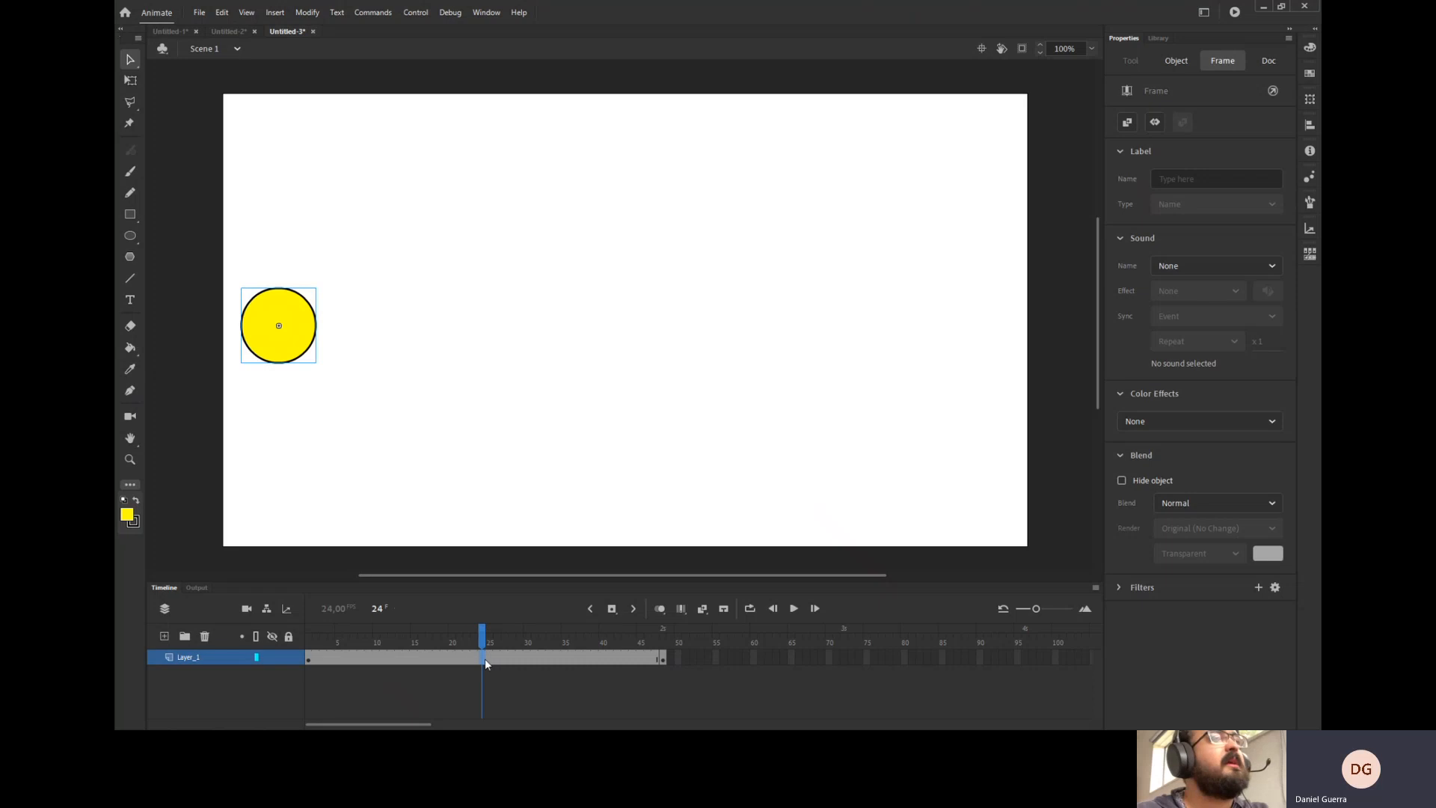
right_click(485, 662)
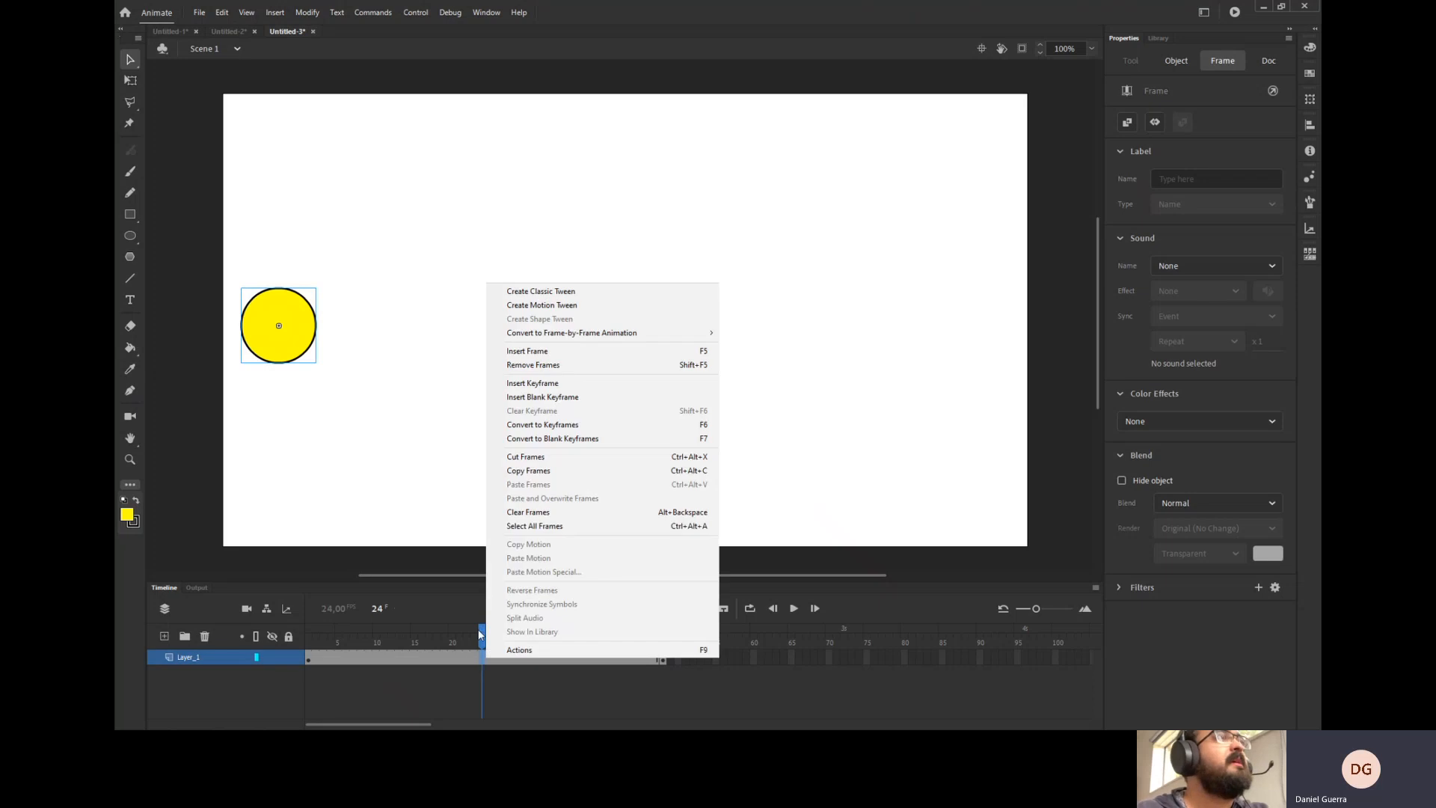
left_click(548, 295)
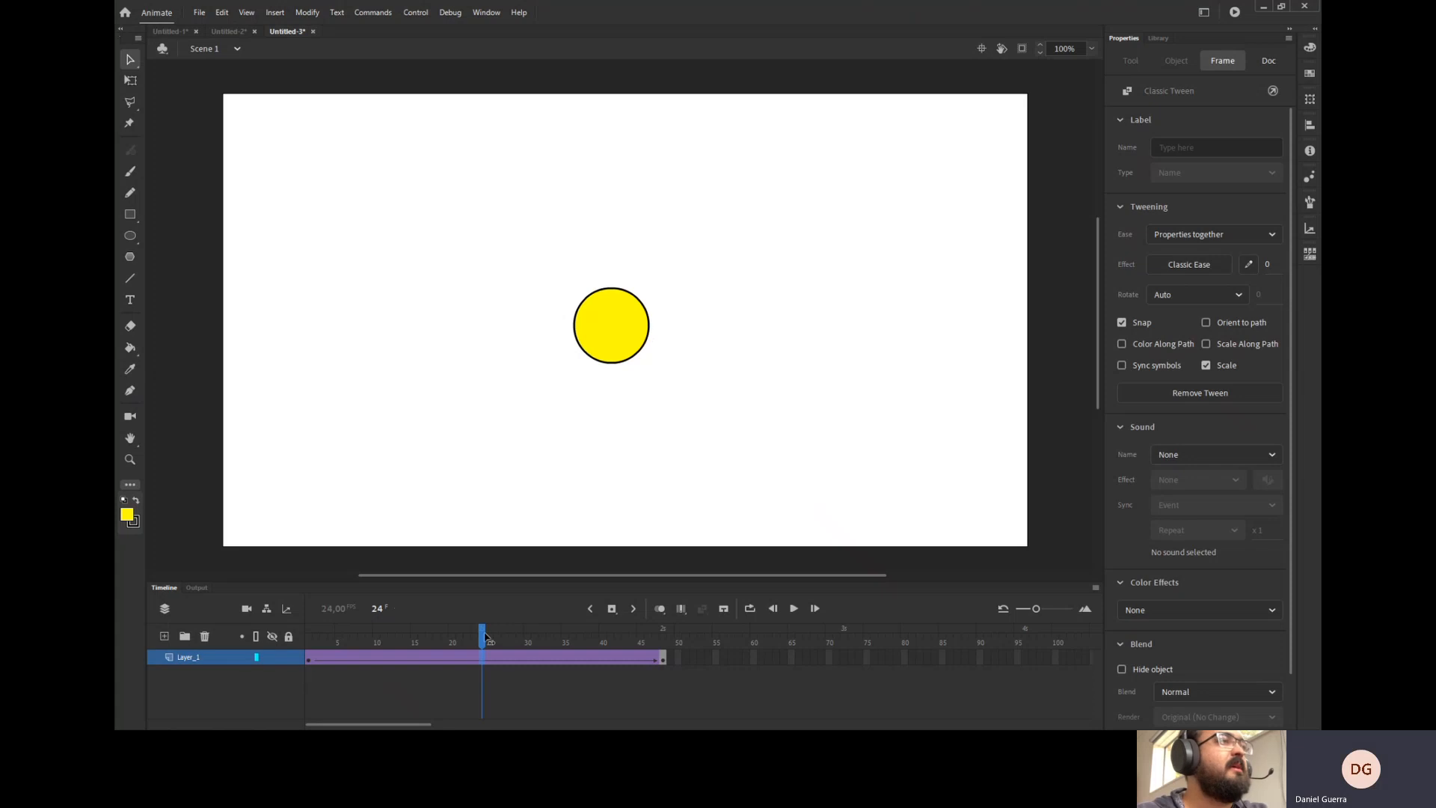
Scrub the tween, enable looping, extend the loop range to frame 48 and play the animation.
left_click_drag(485, 634, 642, 647)
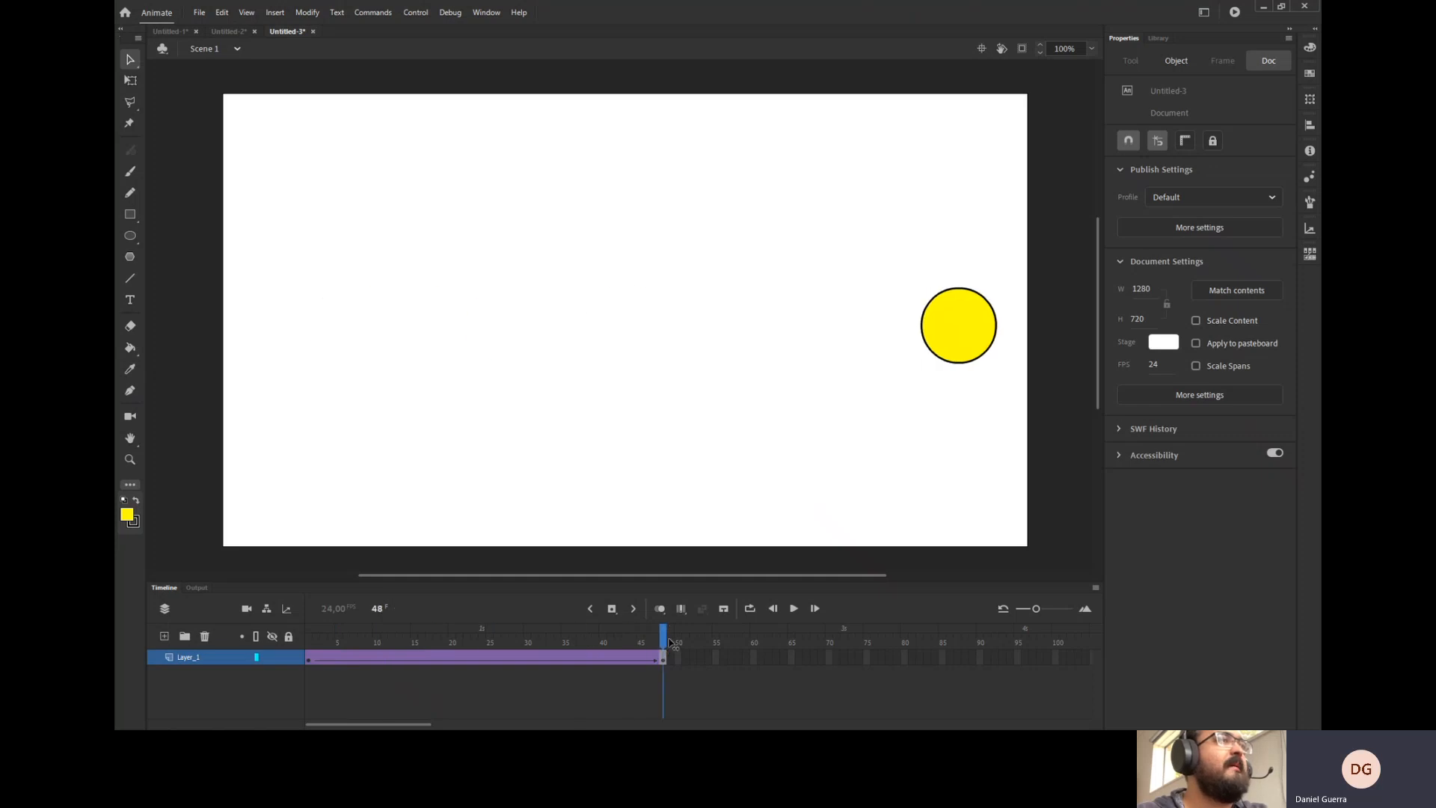
left_click_drag(663, 648, 308, 648)
left_click(849, 678)
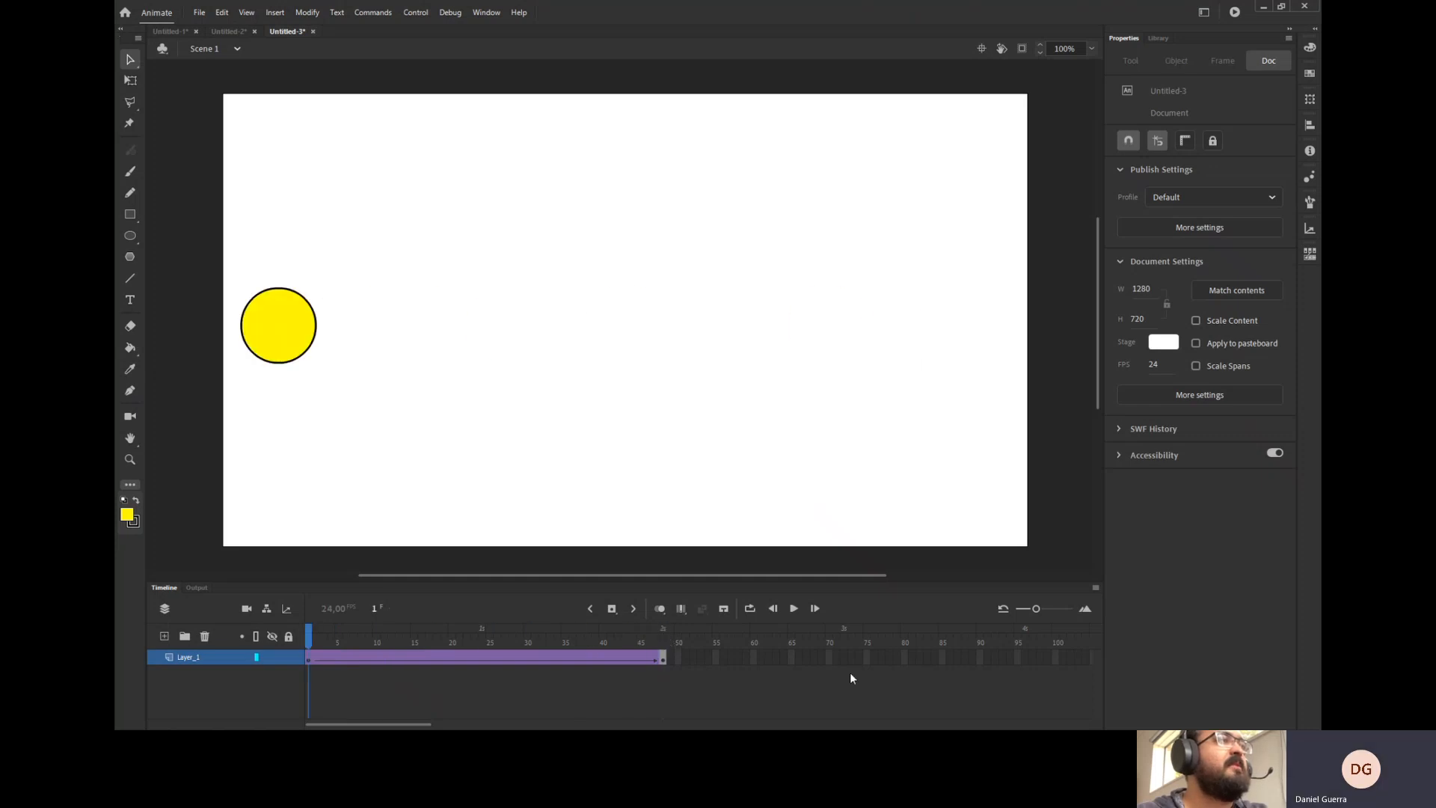
left_click(750, 608)
left_click(793, 607)
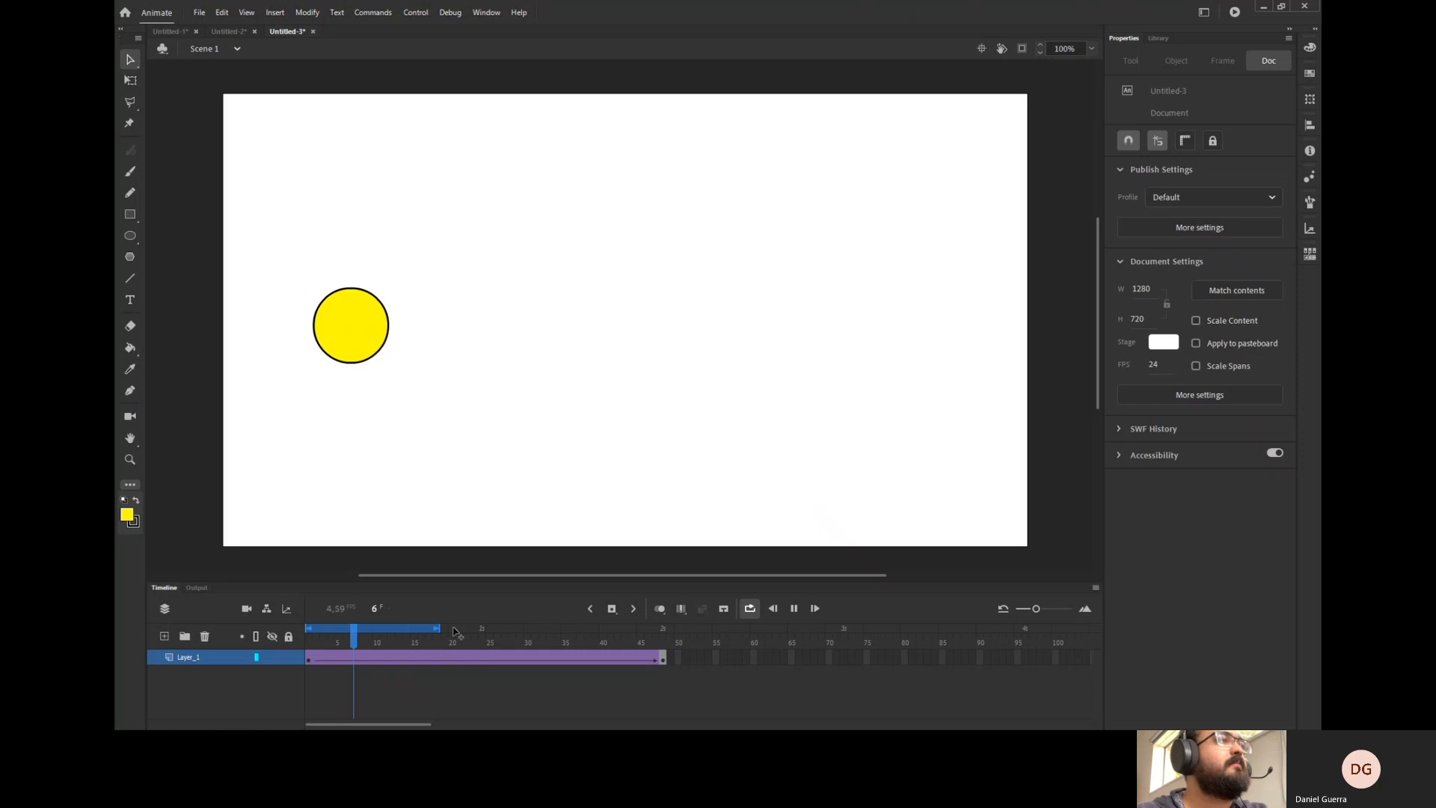
left_click_drag(440, 629, 652, 635)
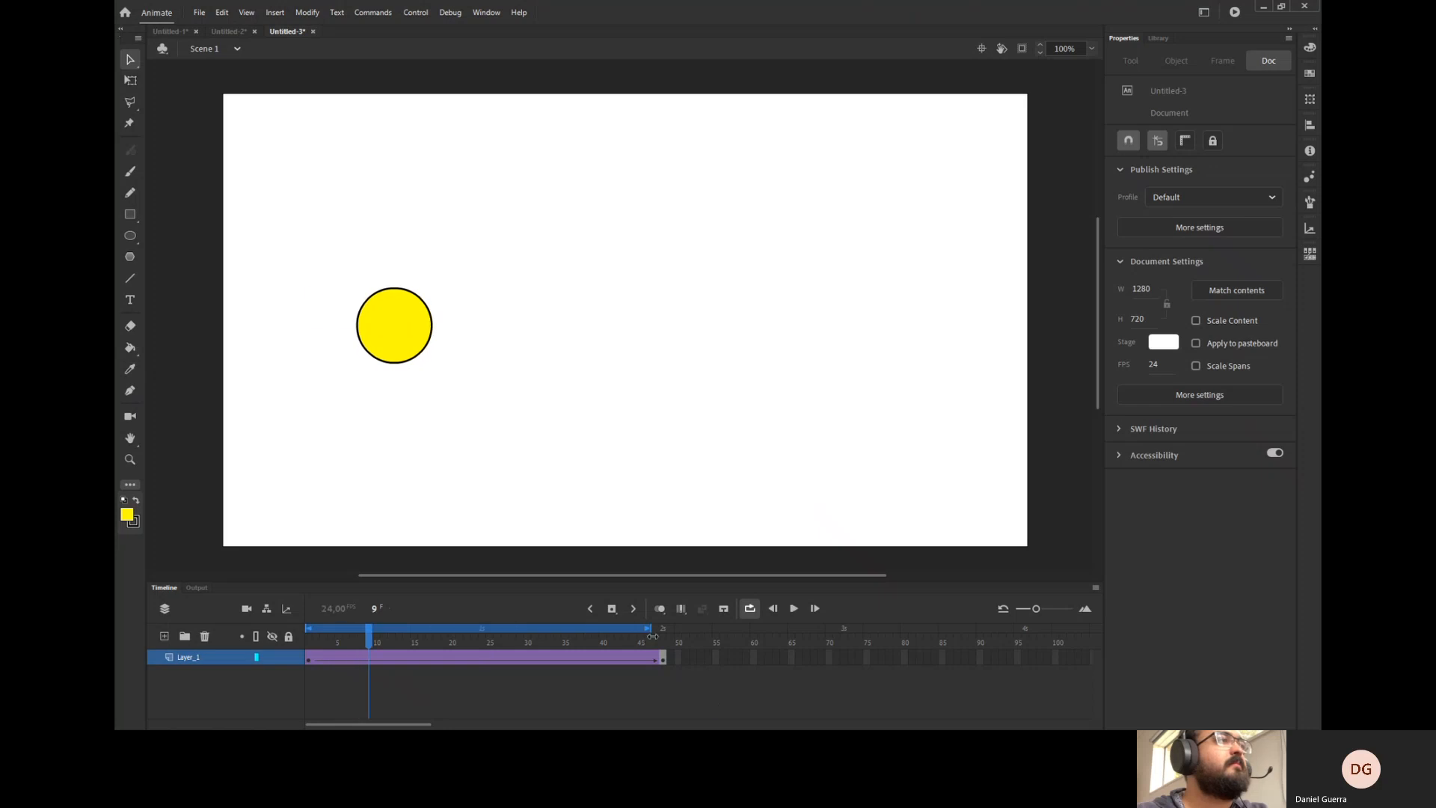
left_click(793, 608)
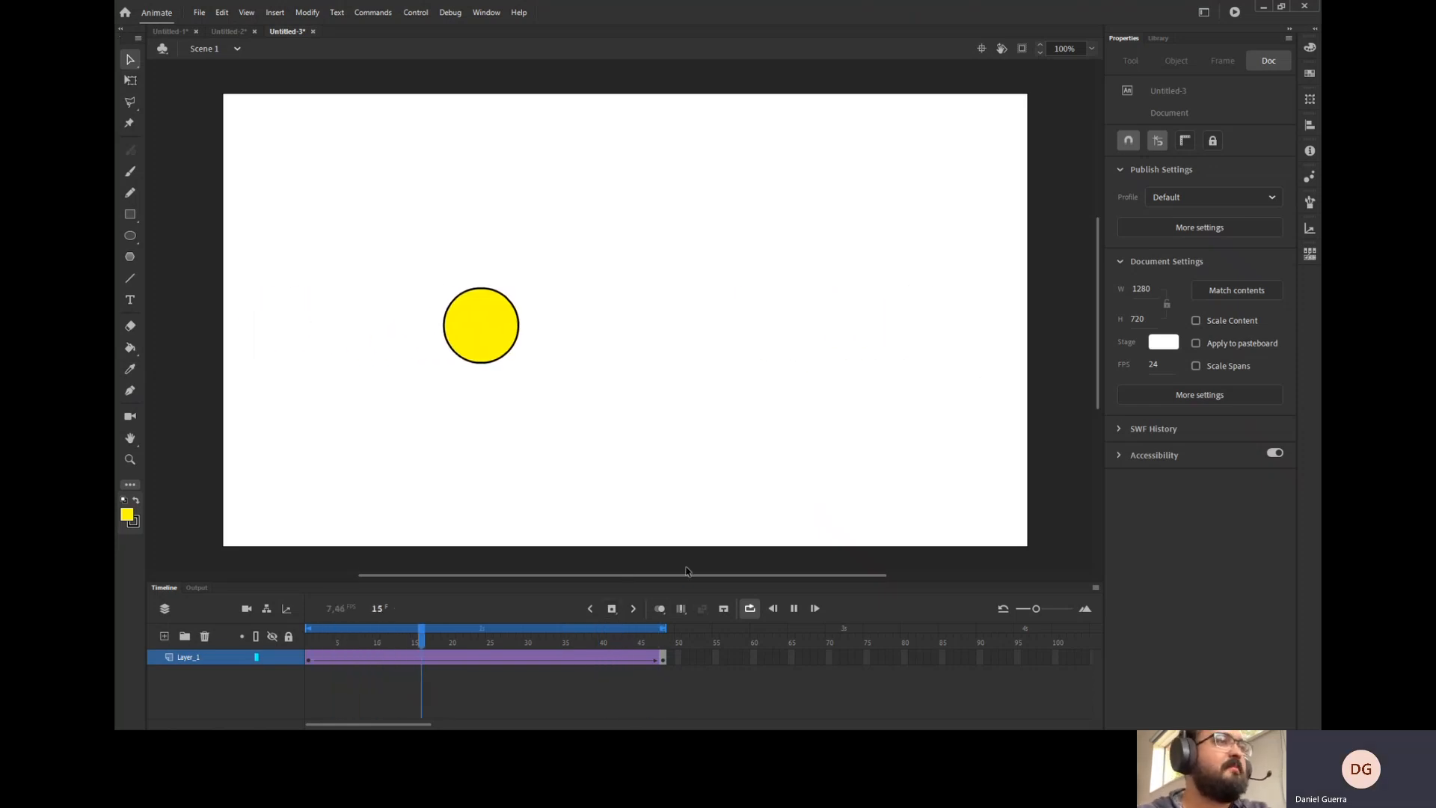
Turn on onion skinning and extend its range across the whole tween from frame 1 to frame 48.
left_click(660, 608)
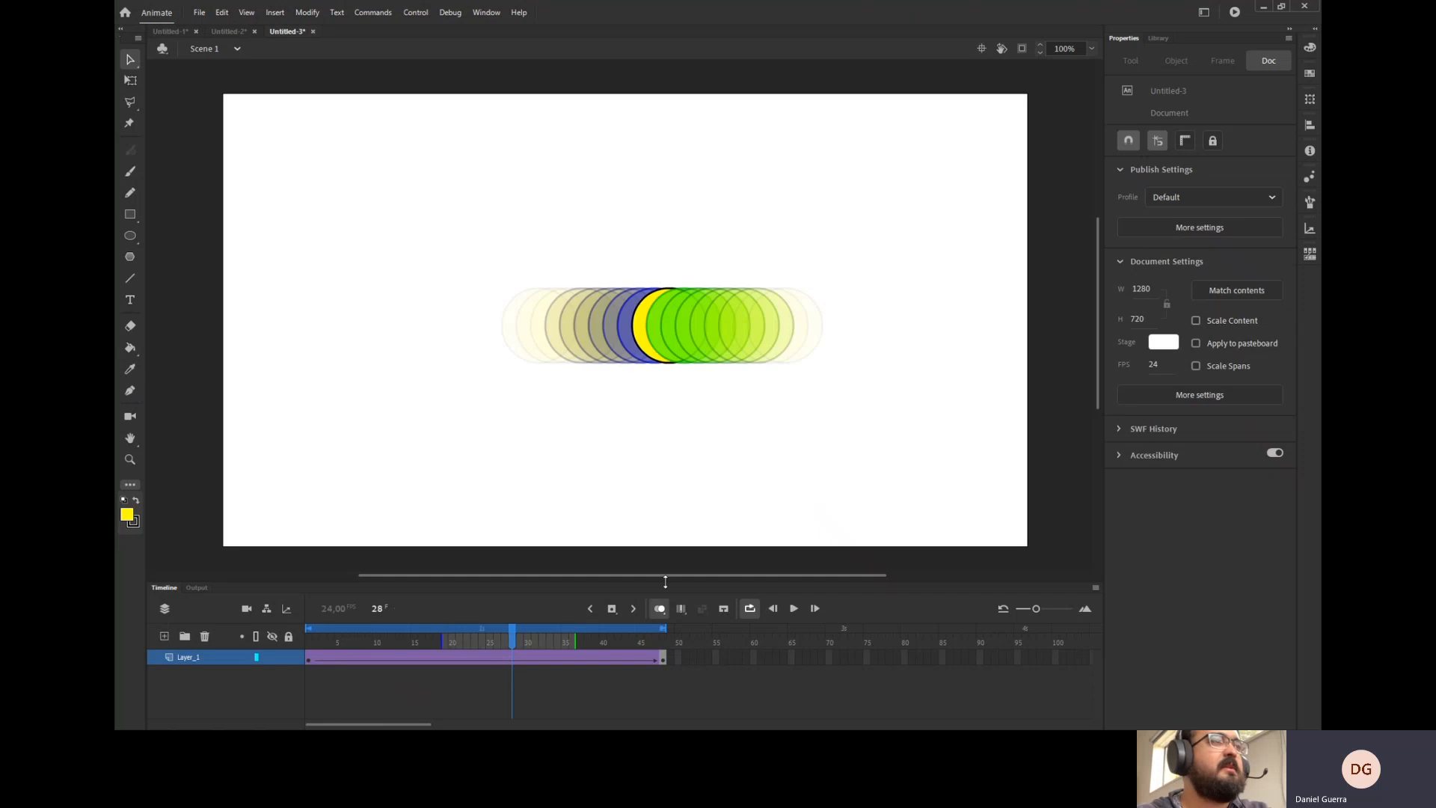
left_click_drag(576, 641, 665, 641)
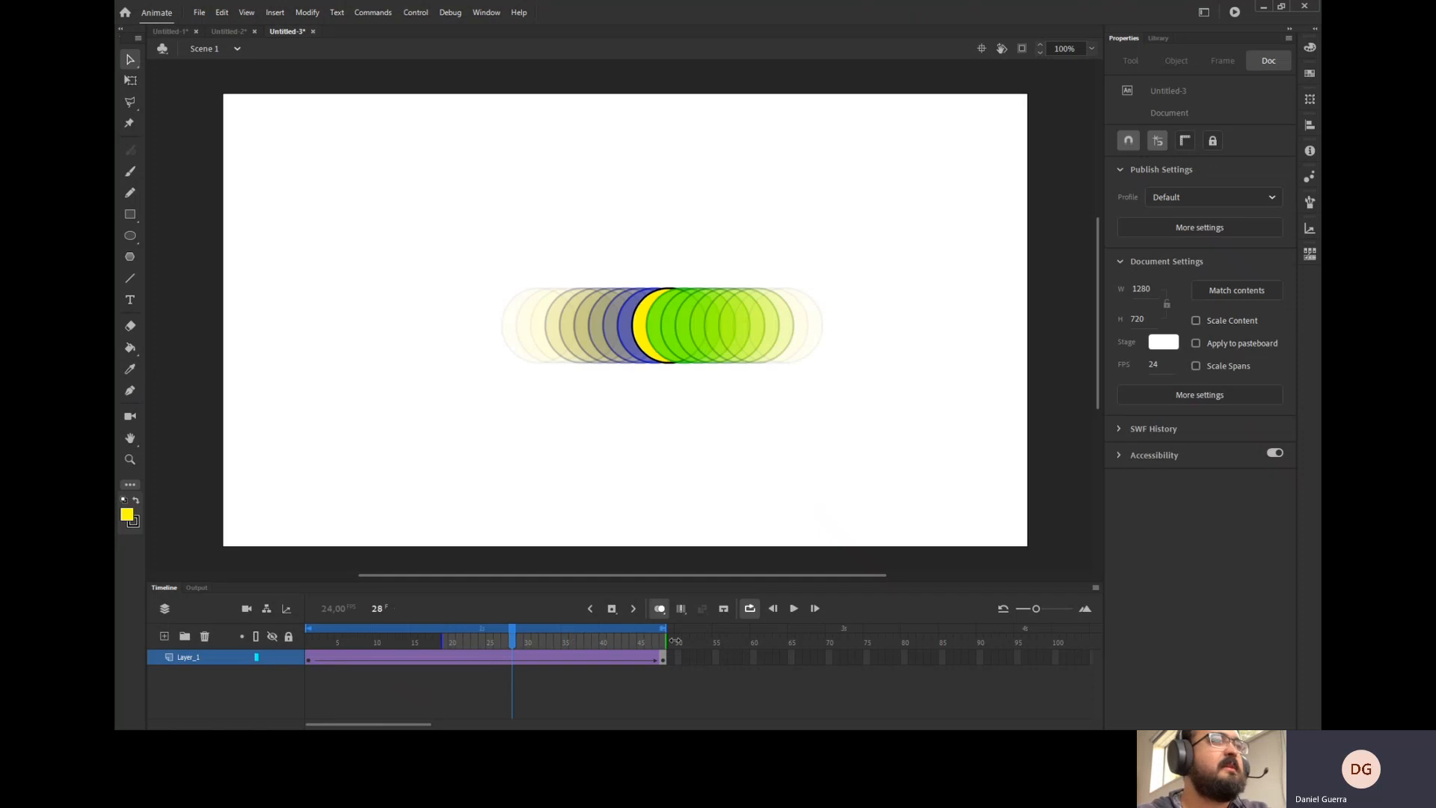
left_click_drag(442, 640, 300, 636)
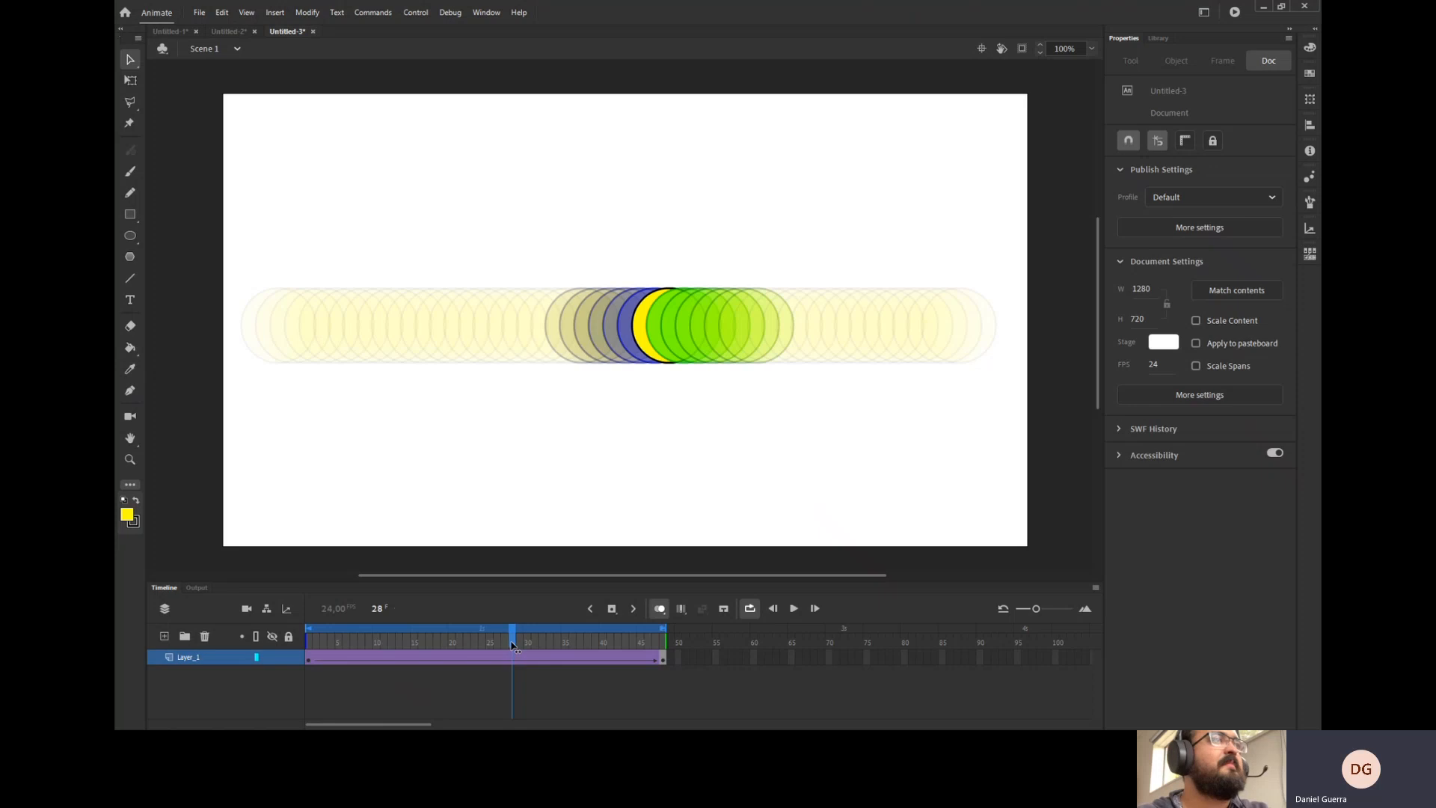
left_click_drag(513, 647, 709, 679)
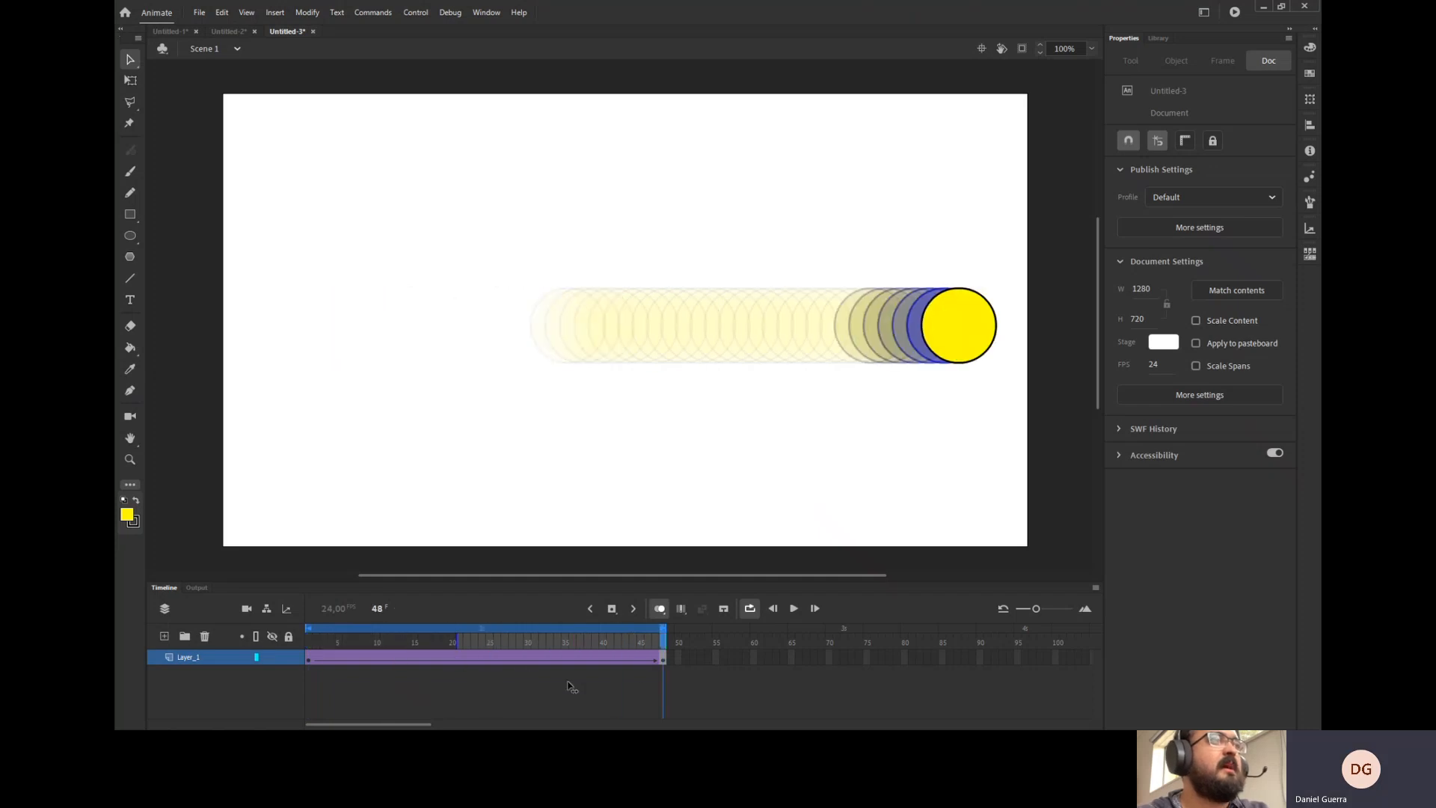
left_click_drag(571, 683, 513, 680)
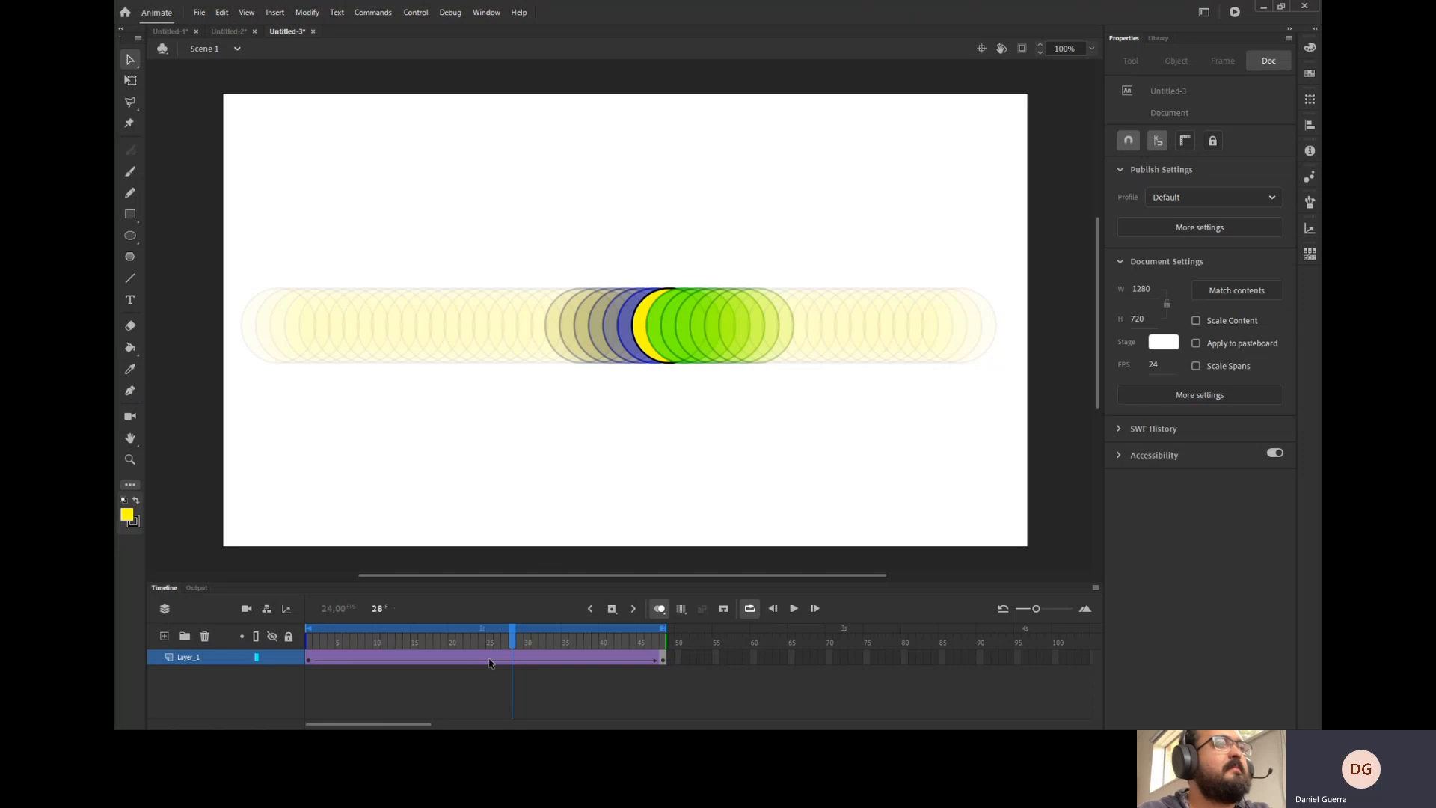
Select the tween span and apply a Cubic Ease-In-Out ease effect to the classic tween.
left_click(410, 663)
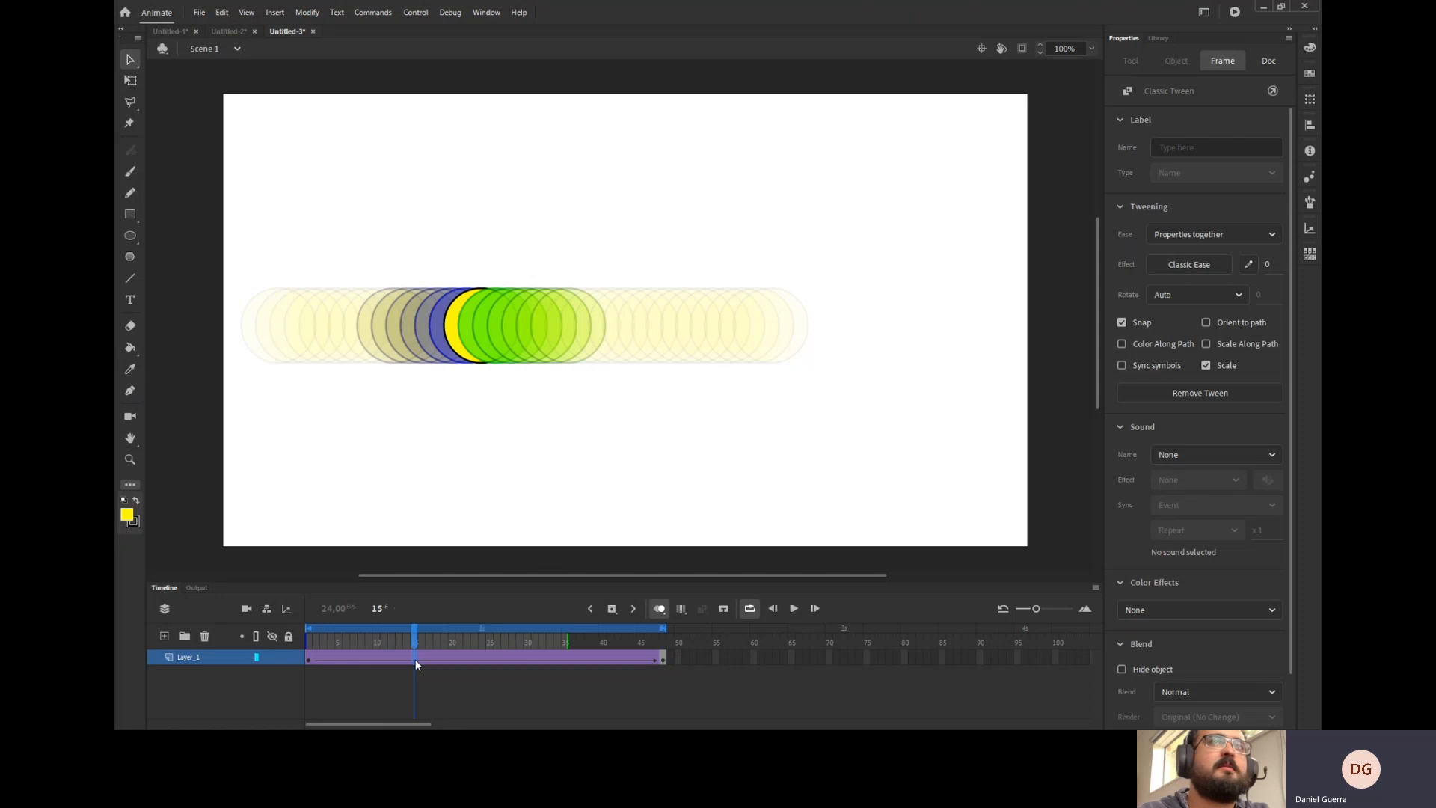
left_click_drag(475, 641, 506, 661)
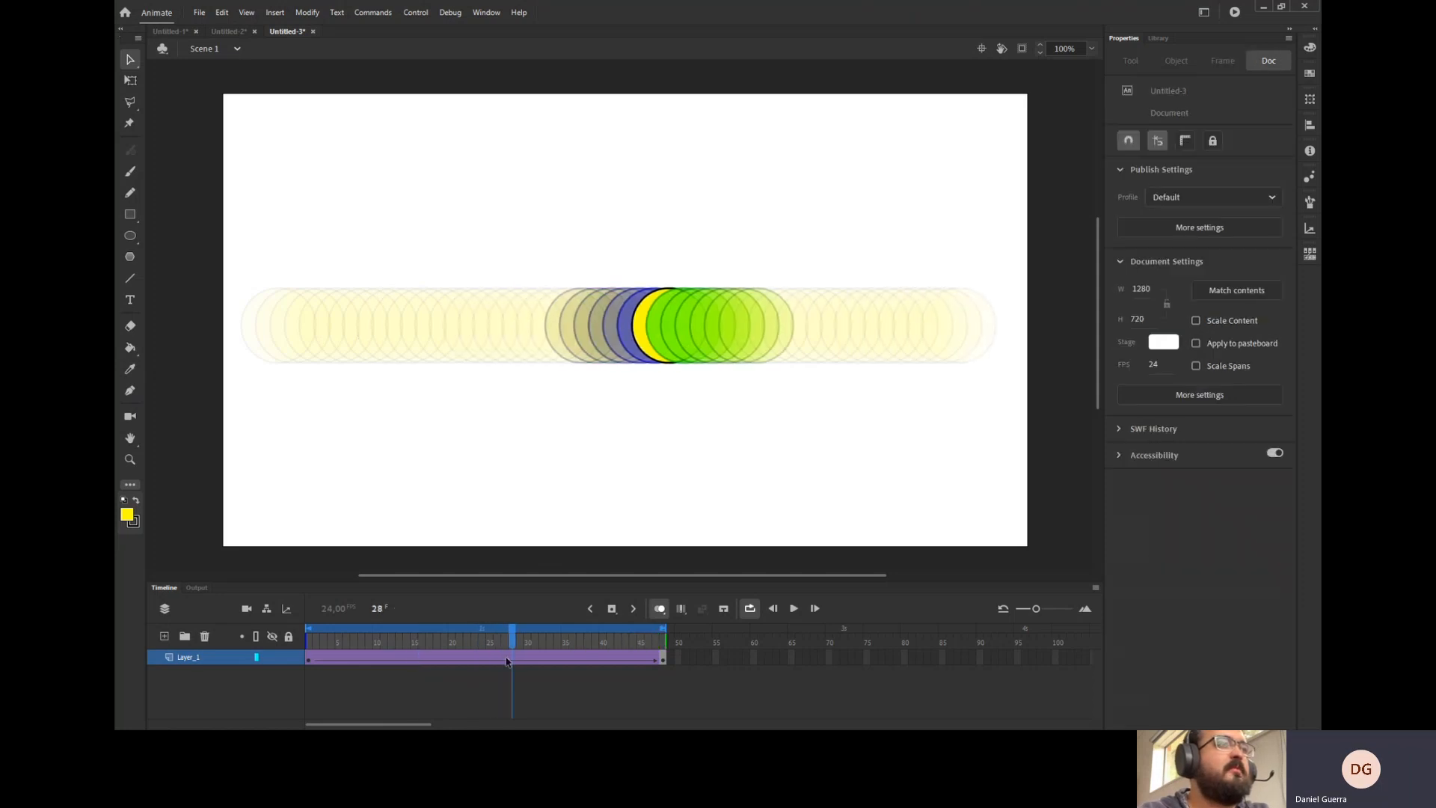
left_click(513, 663)
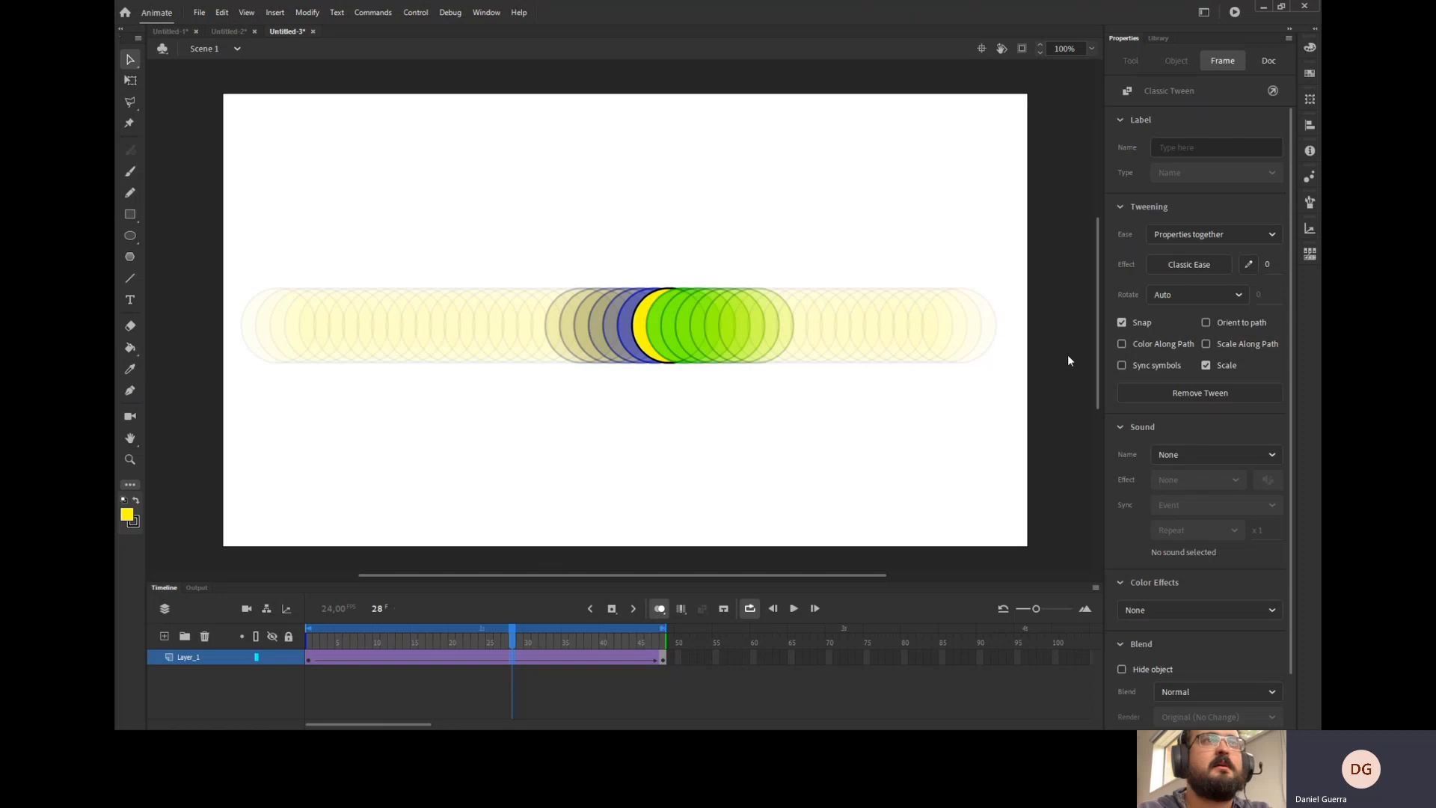
left_click(1077, 263)
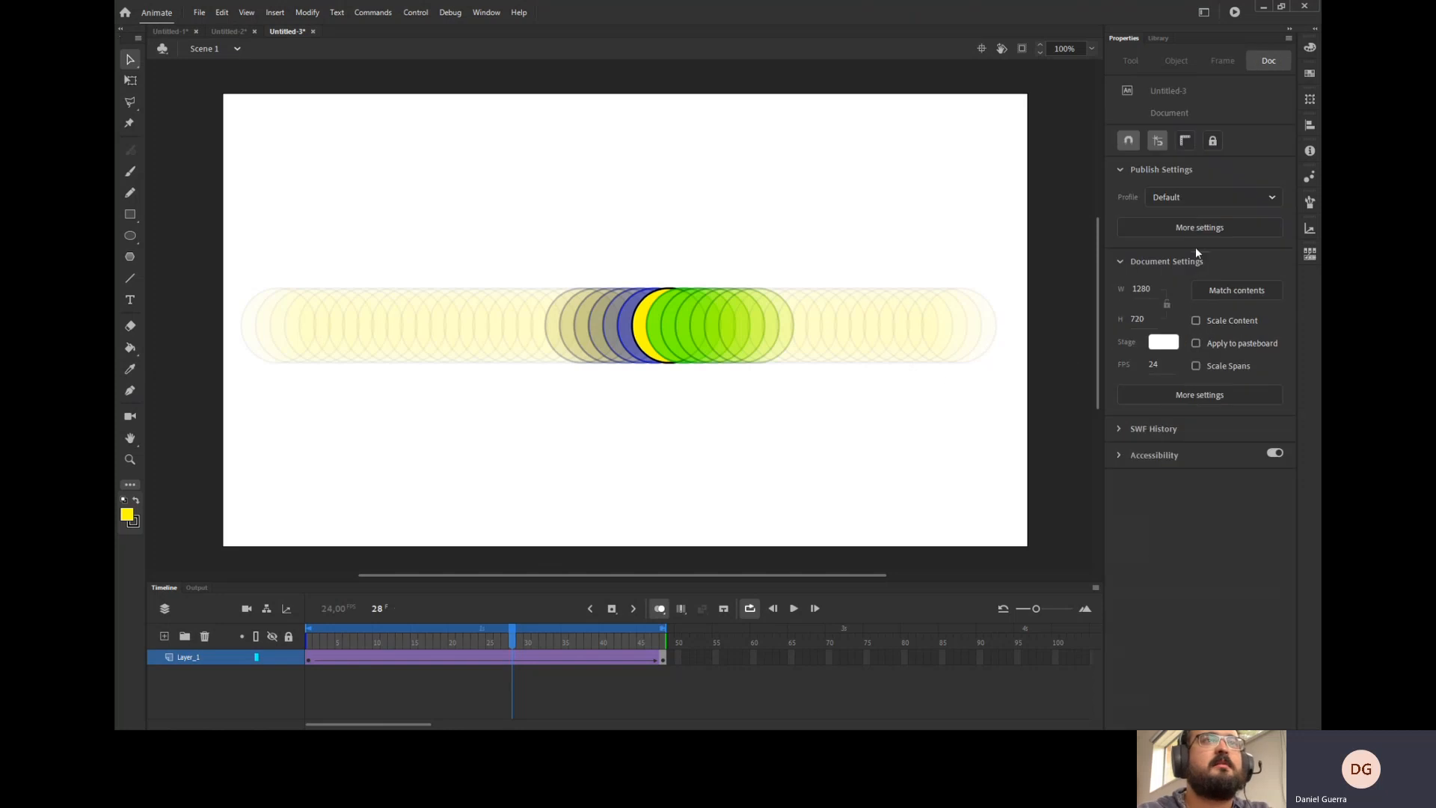
left_click(512, 661)
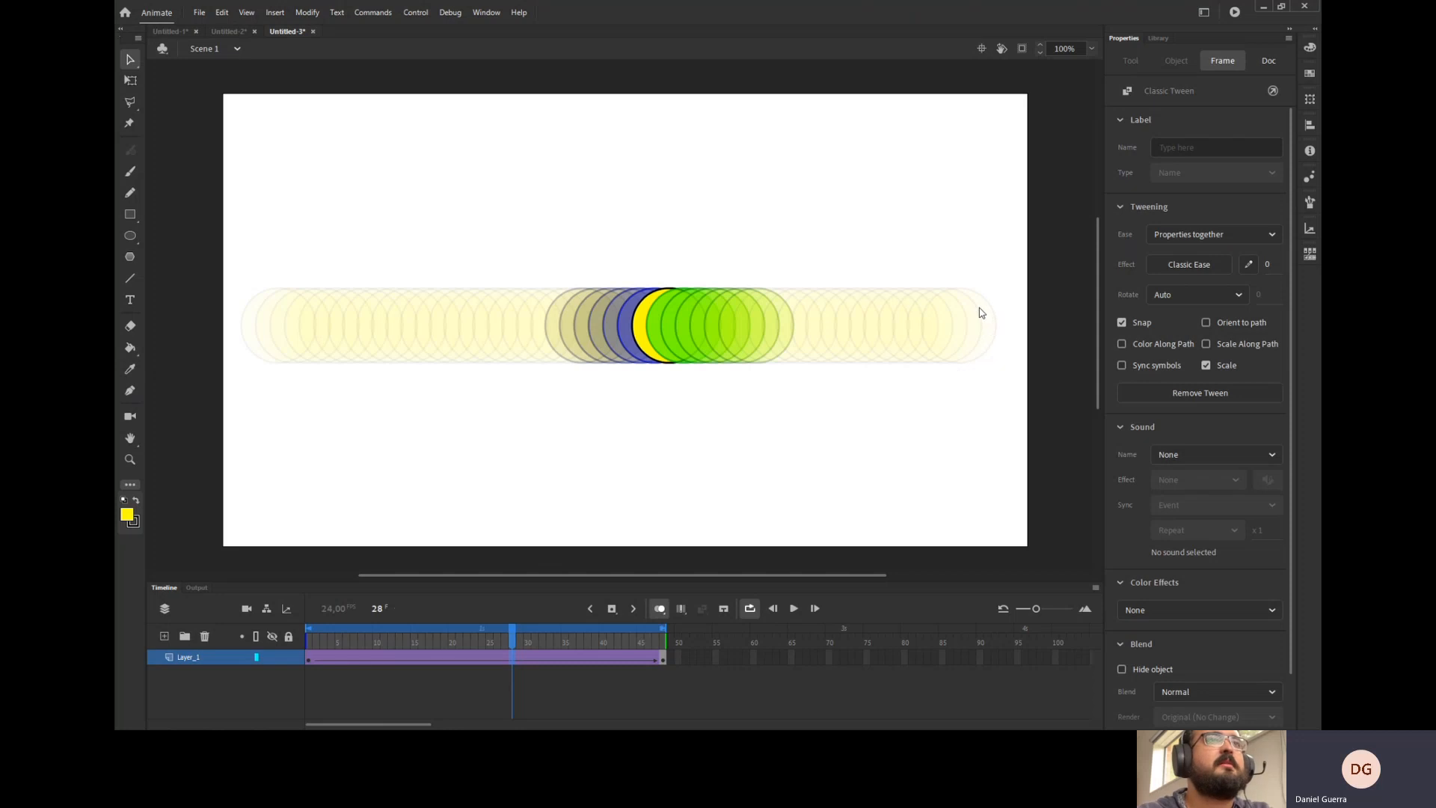
key("ctrl+y")
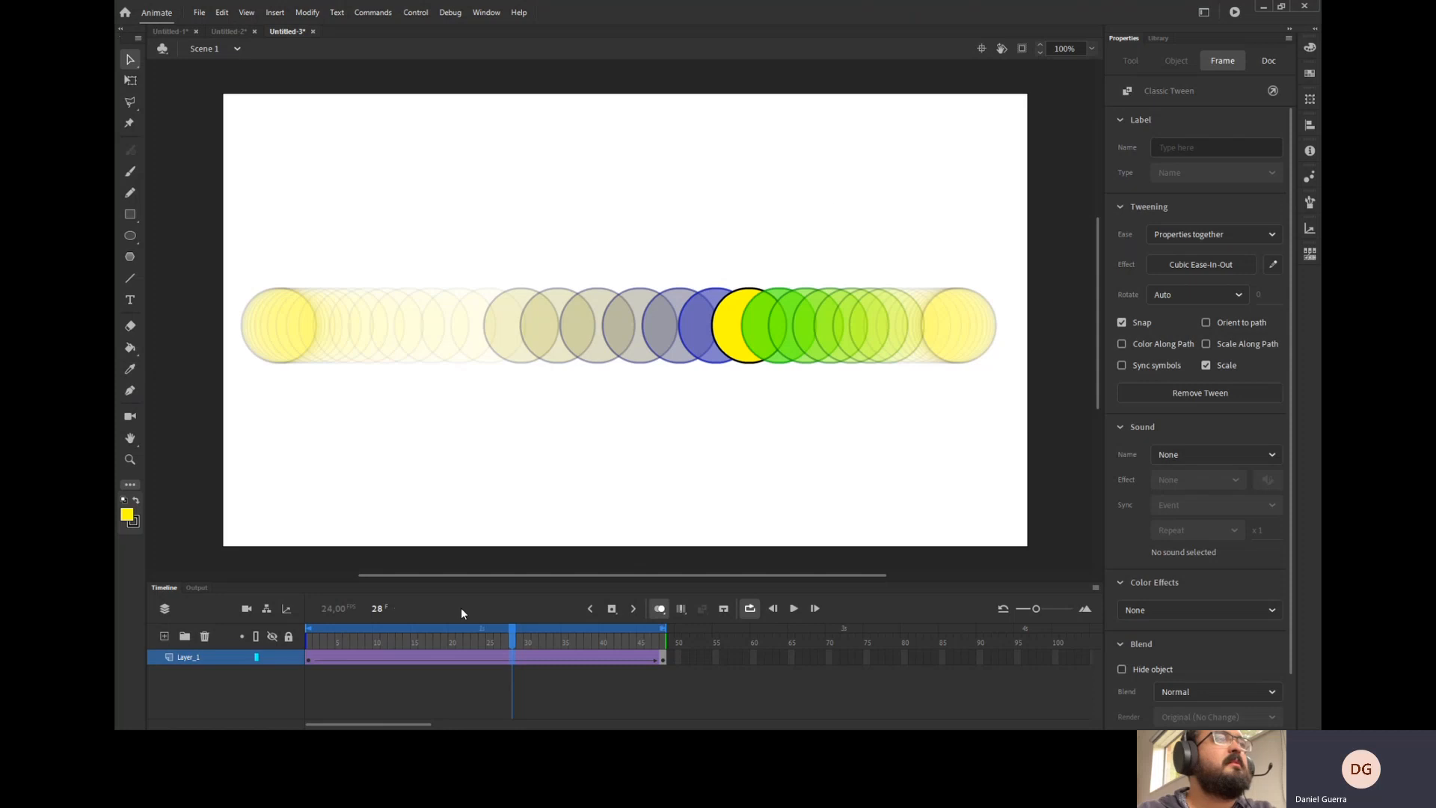
Scrub through the eased tween and play the animation on the timeline.
left_click_drag(512, 655, 483, 651)
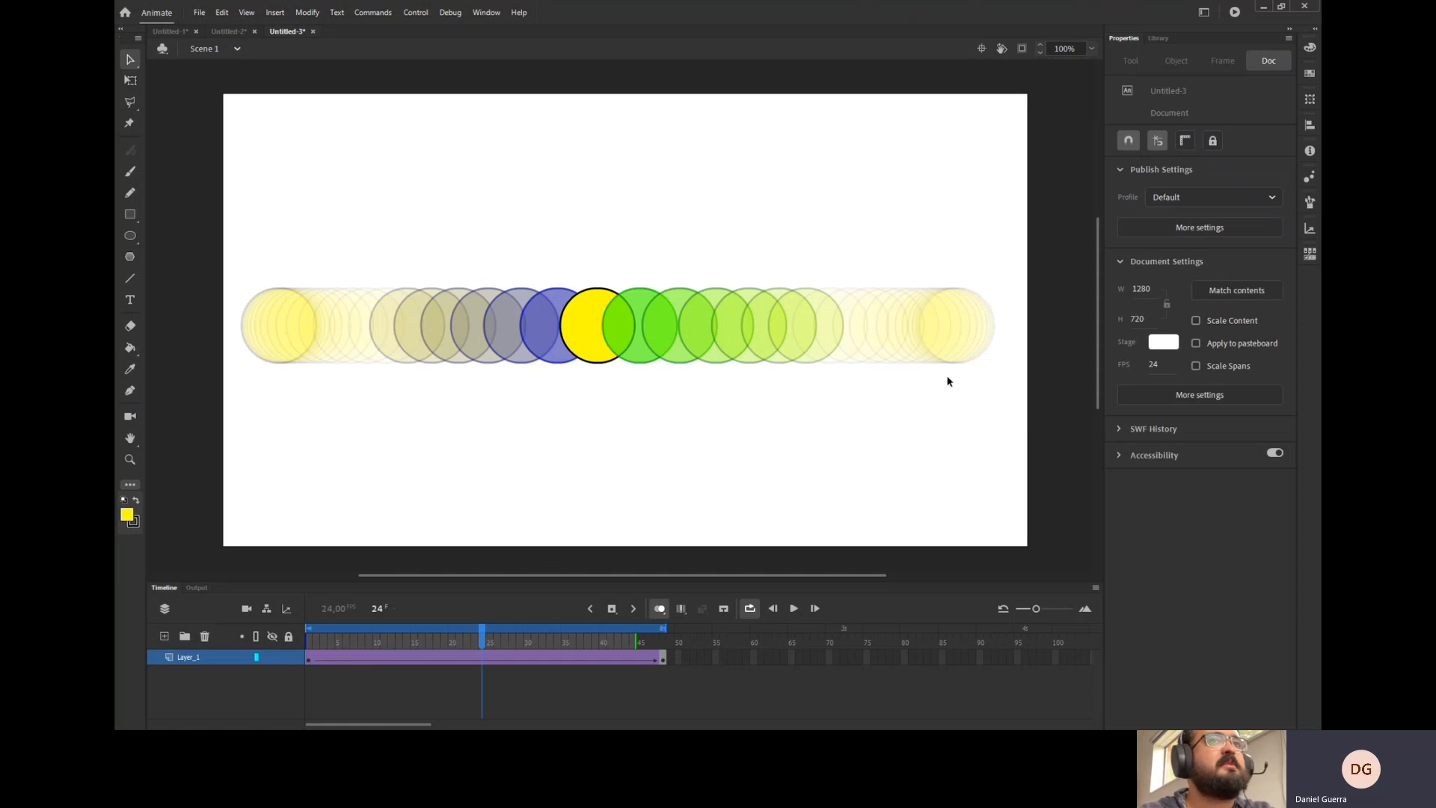
left_click_drag(491, 638, 273, 655)
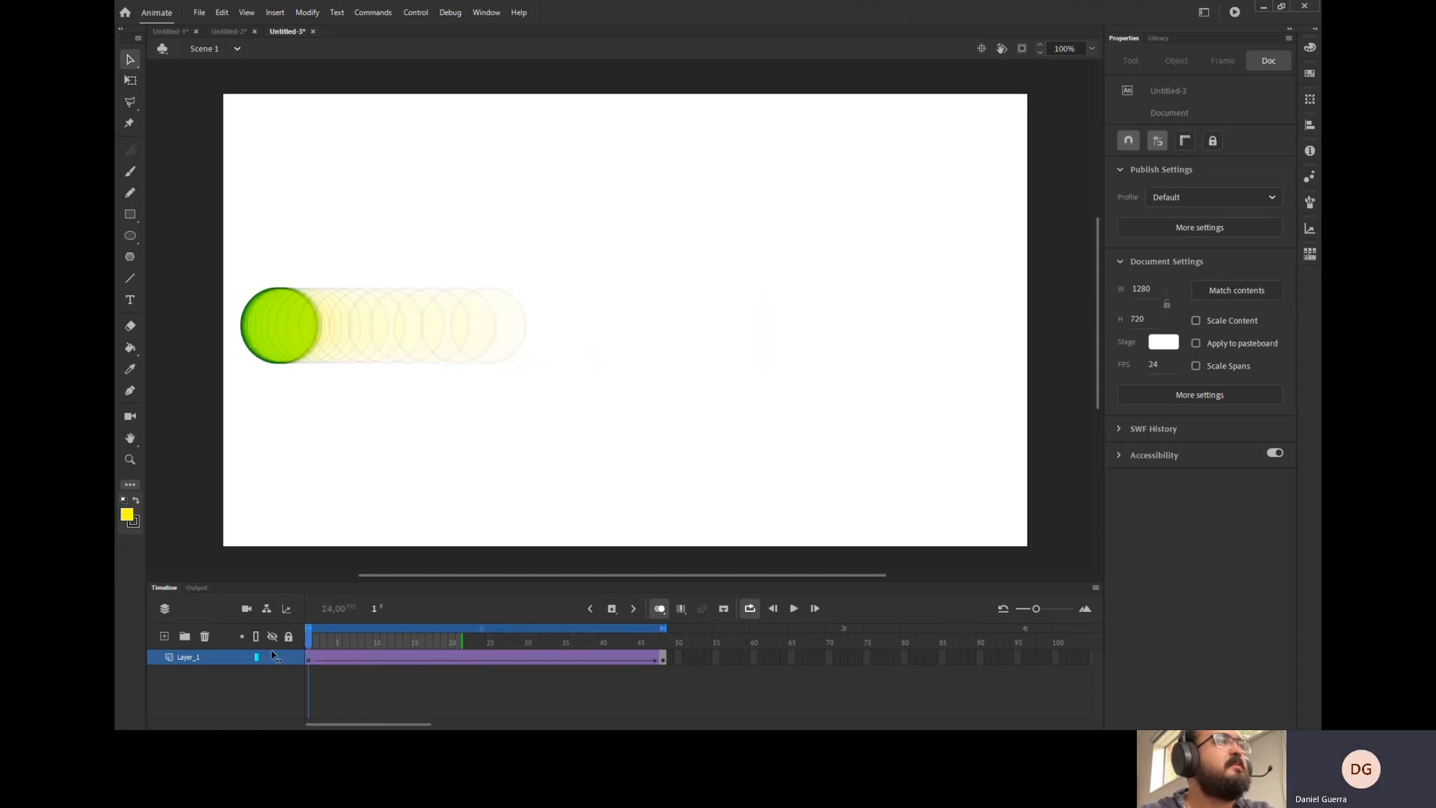
left_click(793, 608)
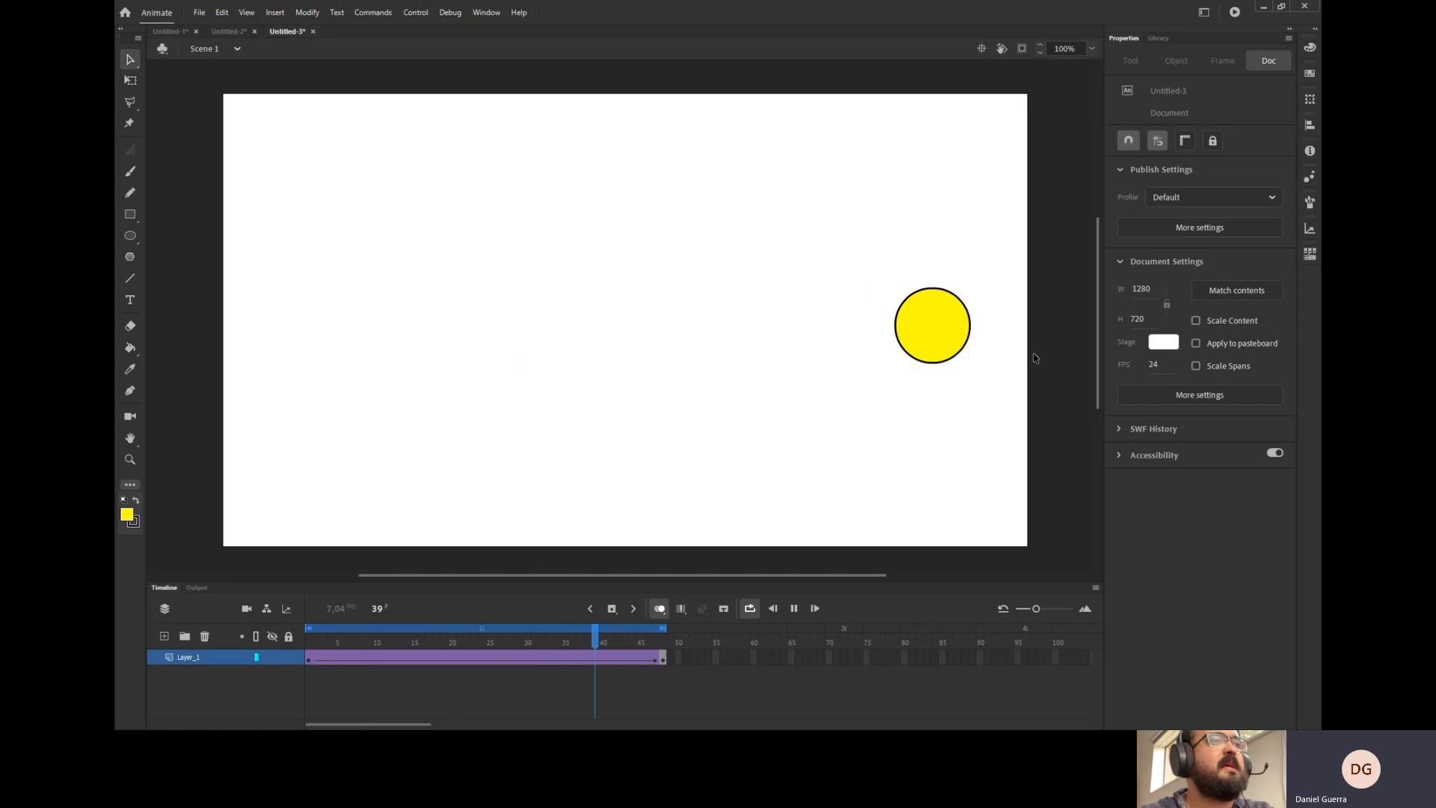
left_click(794, 608)
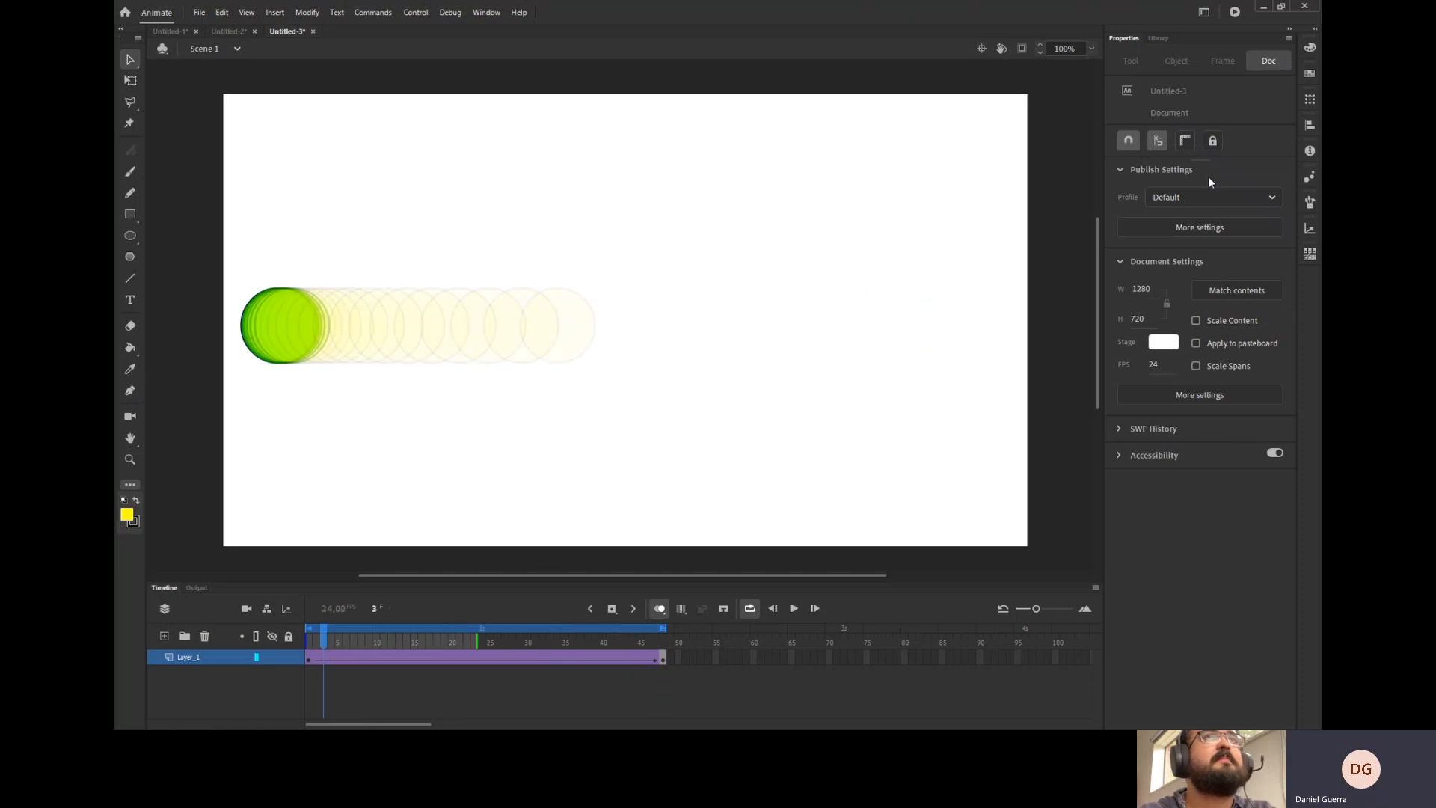
Test the movie in a preview window, close it and return to frame 24.
left_click(1235, 13)
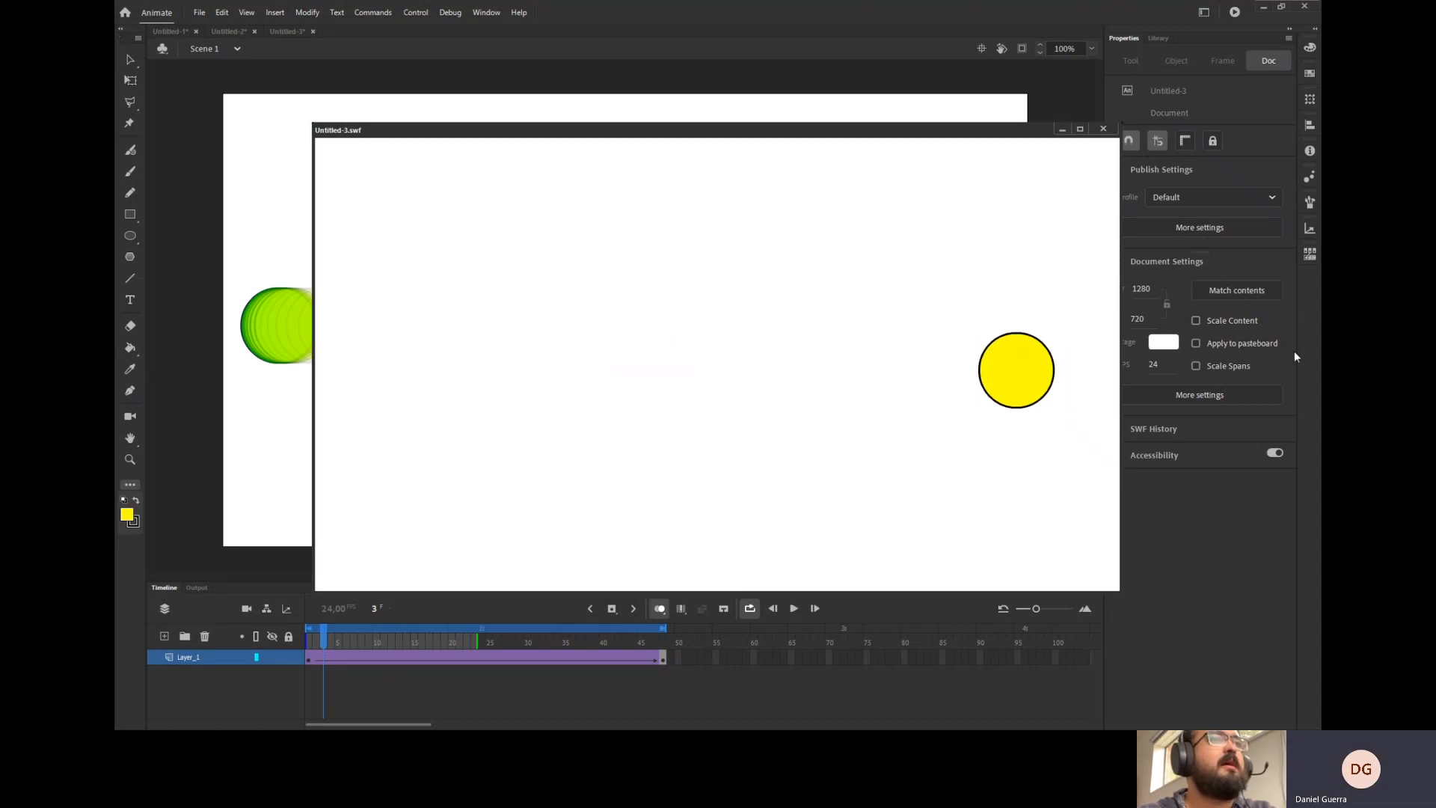
left_click(1103, 129)
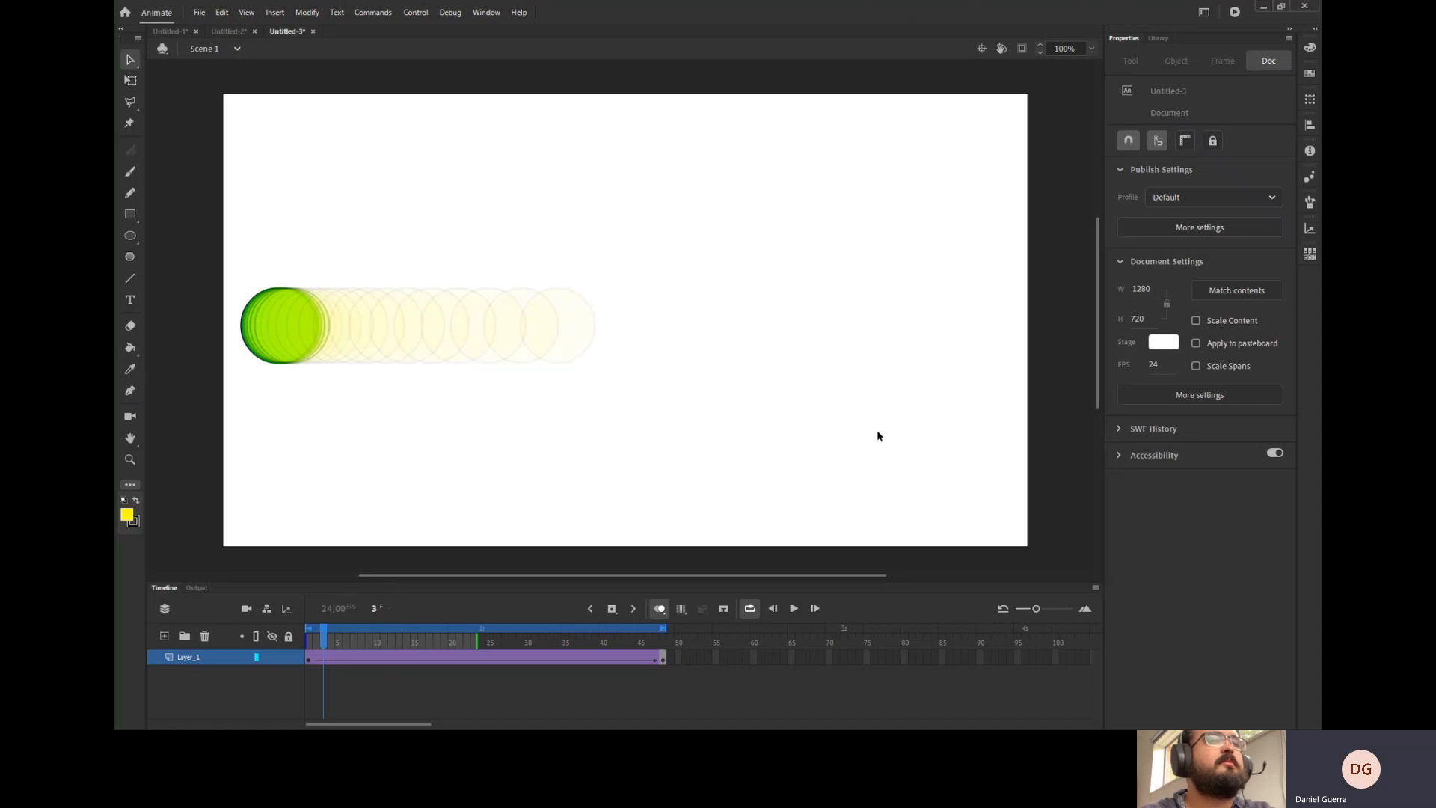
left_click(485, 643)
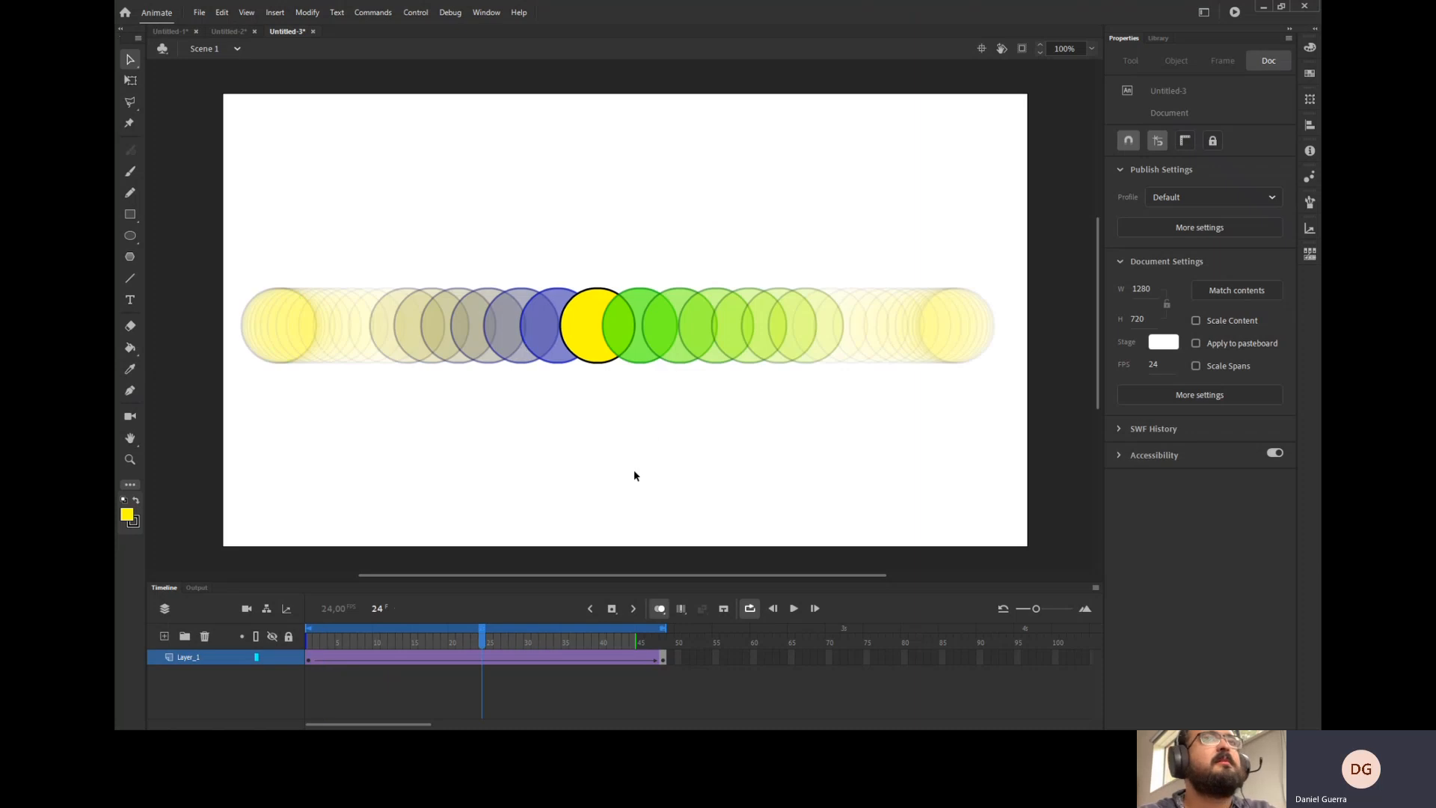